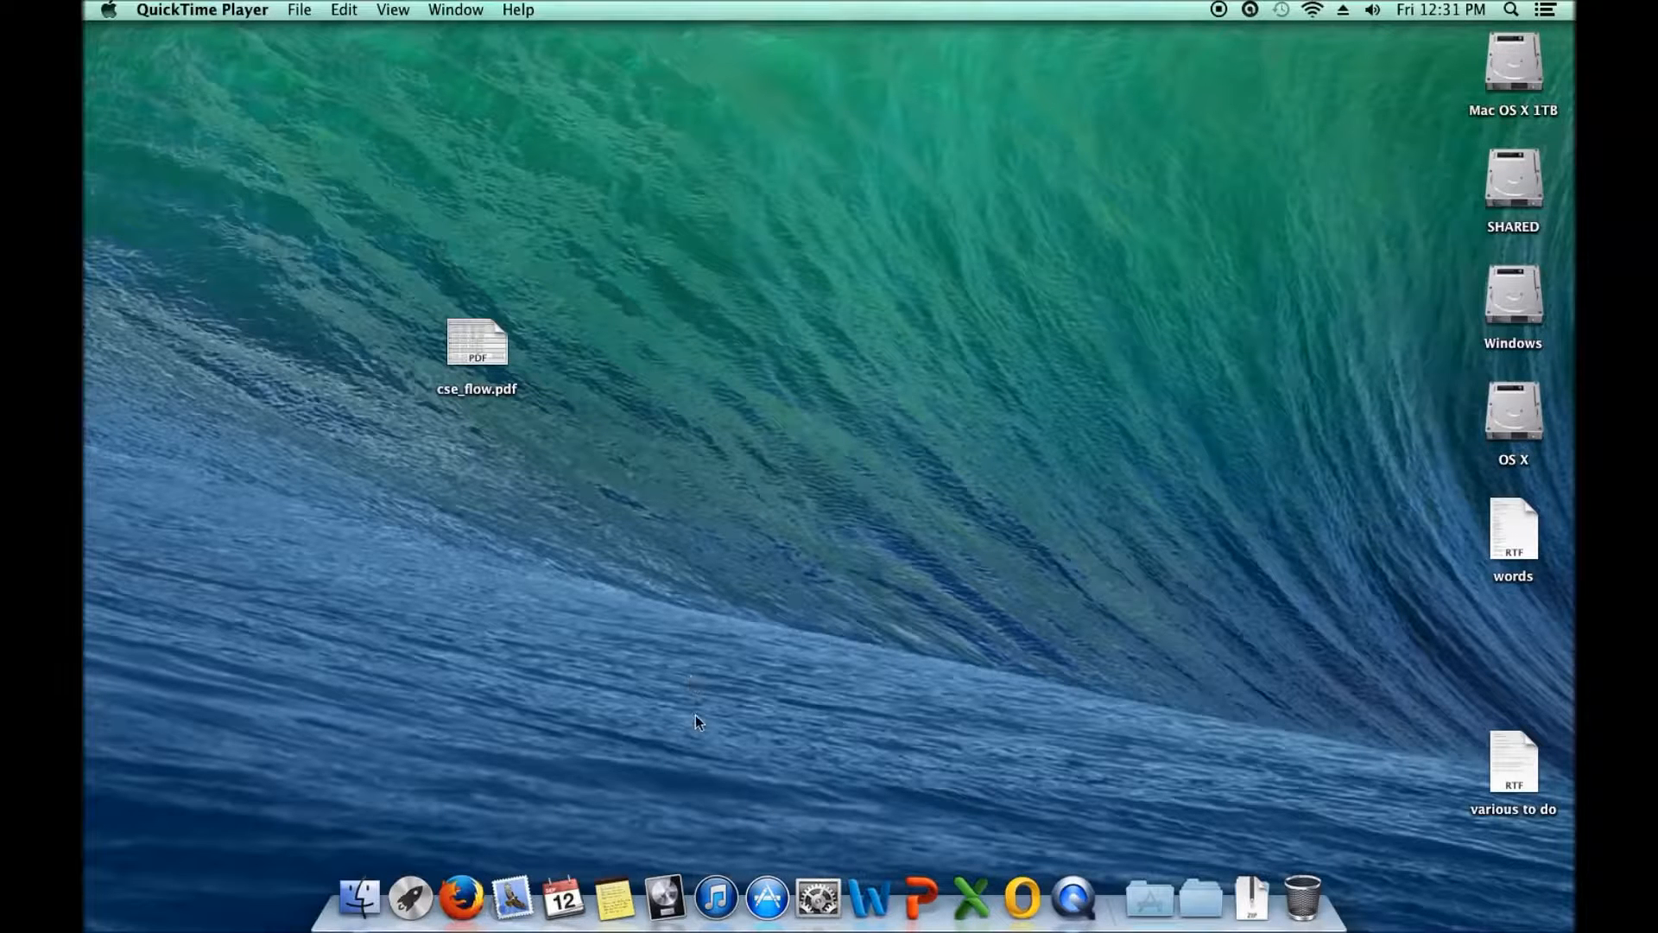
Launch Logic Pro X and create a new project from the Electronic template
{"action": "left_click", "coordinate": [665, 885]}
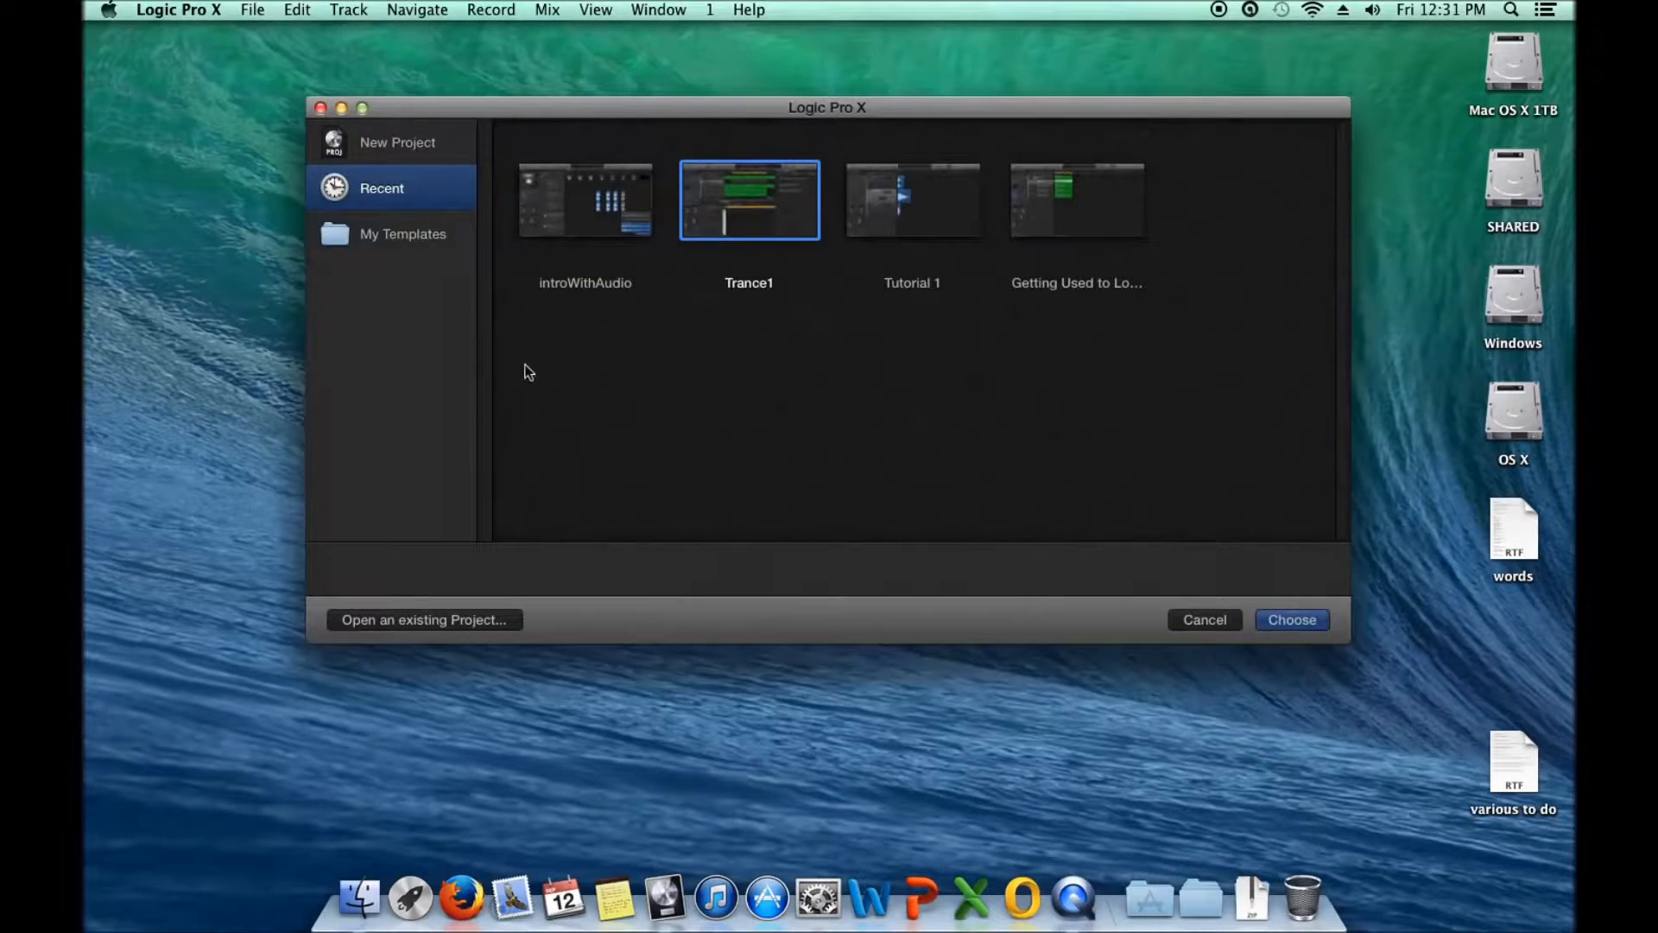
{"action": "left_click", "coordinate": [413, 152]}
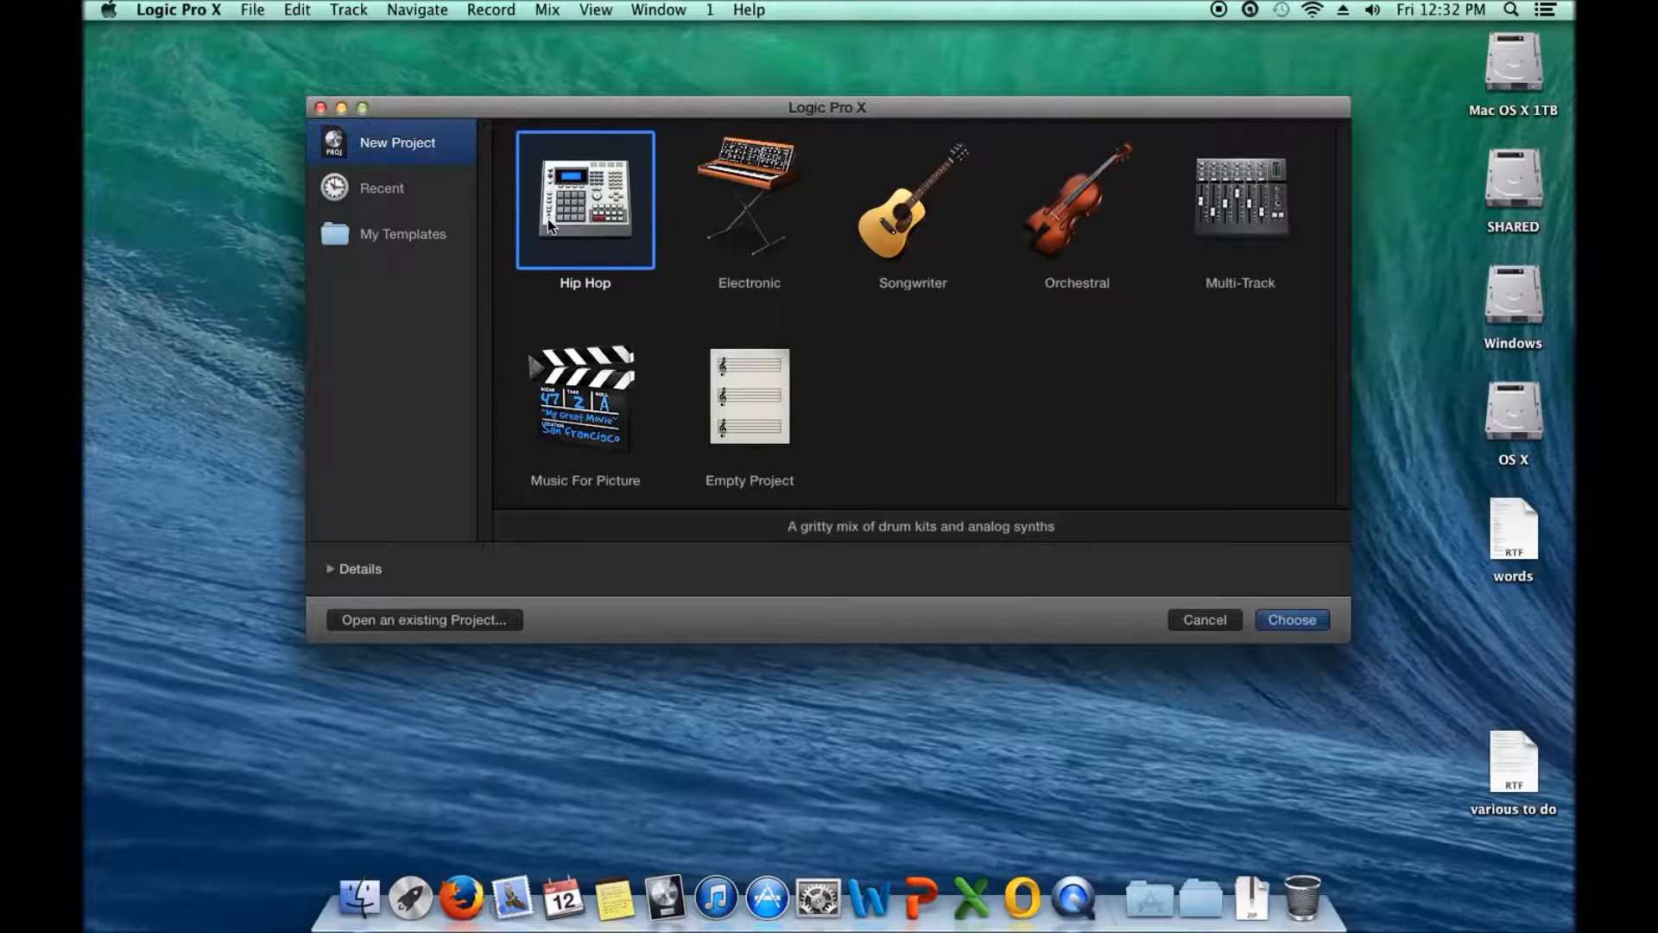
{"action": "double_click", "coordinate": [746, 228]}
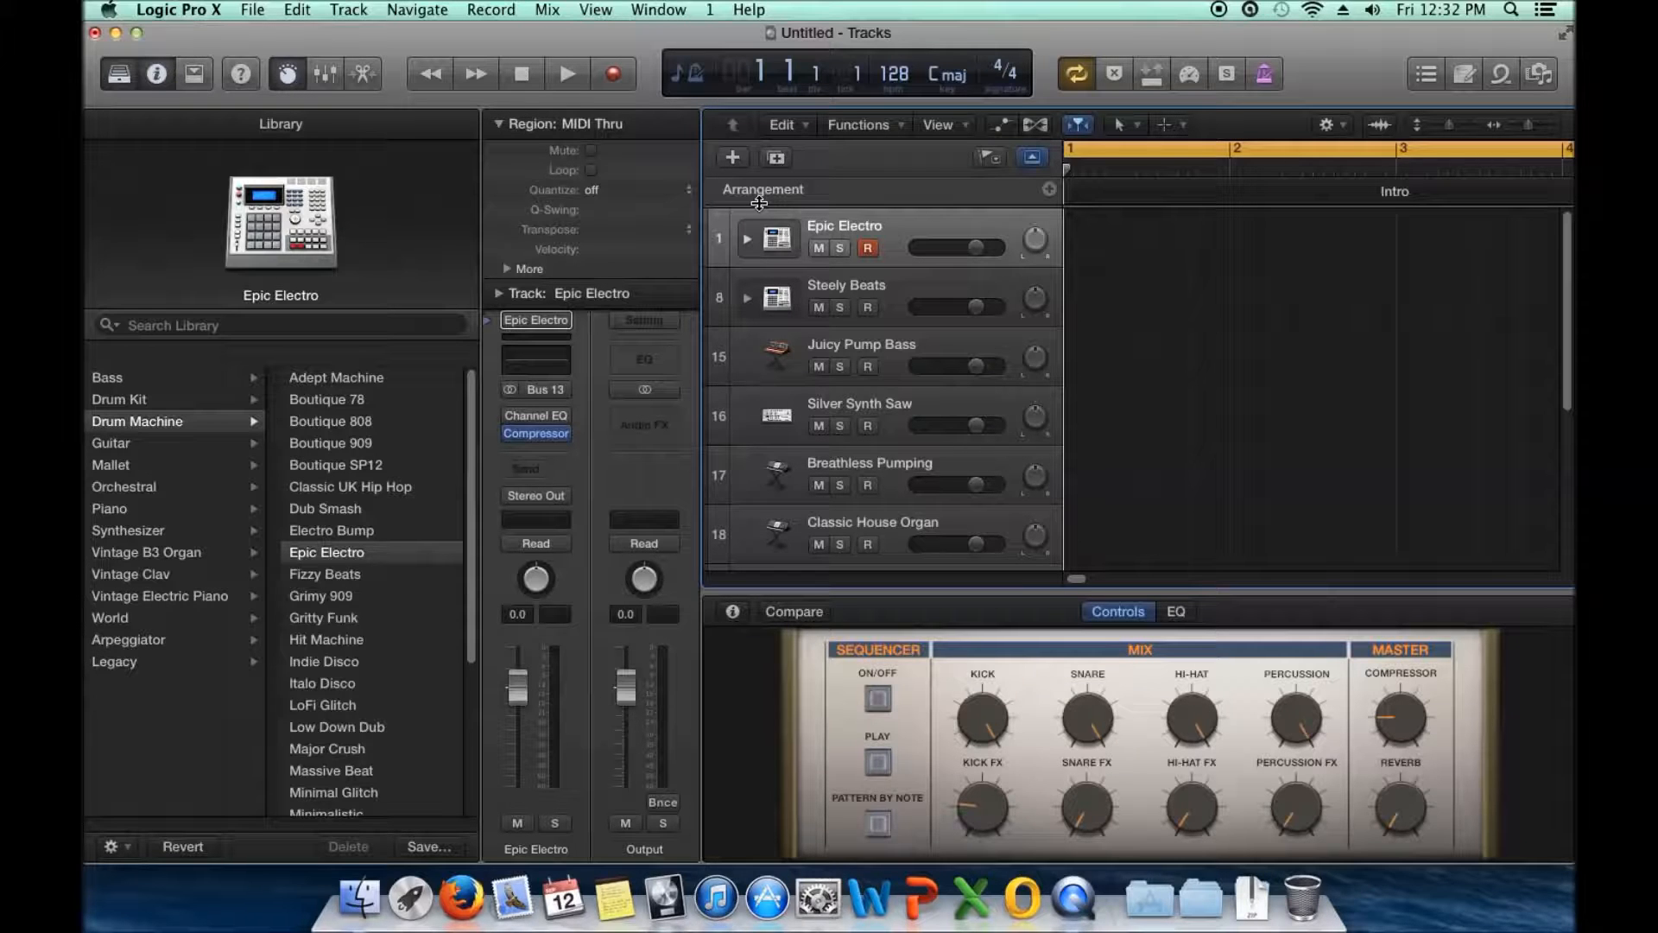
Hide the Library and Smart Controls and collapse the region and track details in the Inspector
{"action": "left_click", "coordinate": [119, 75]}
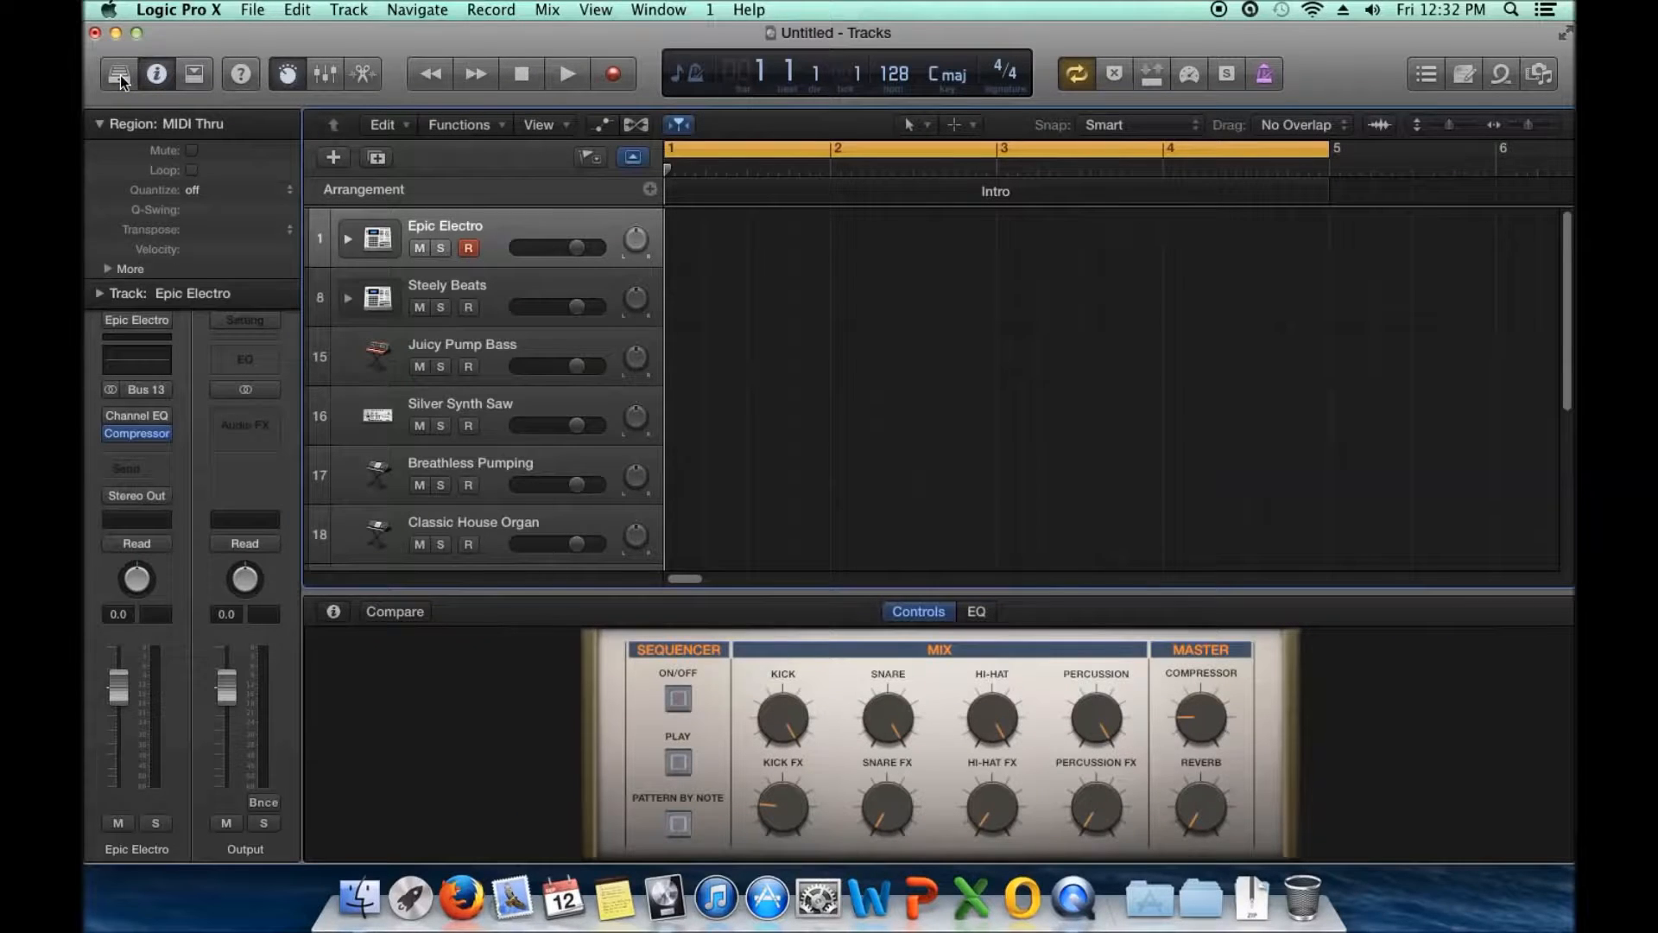
{"action": "left_click", "coordinate": [100, 123]}
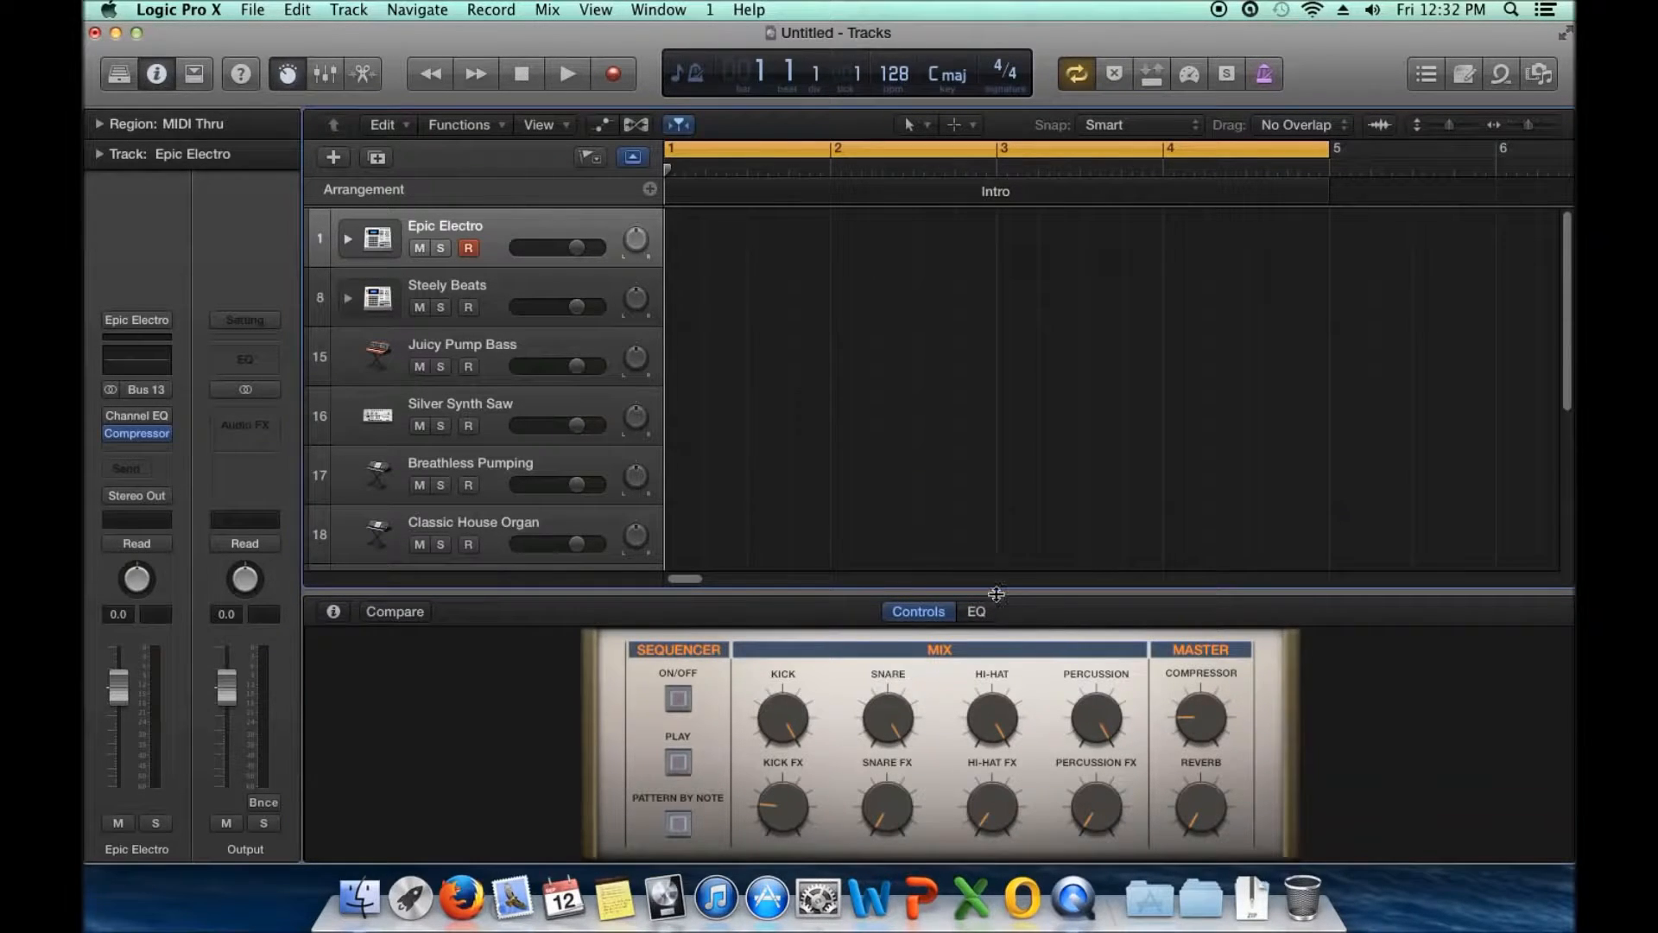
{"action": "key", "text": "b"}
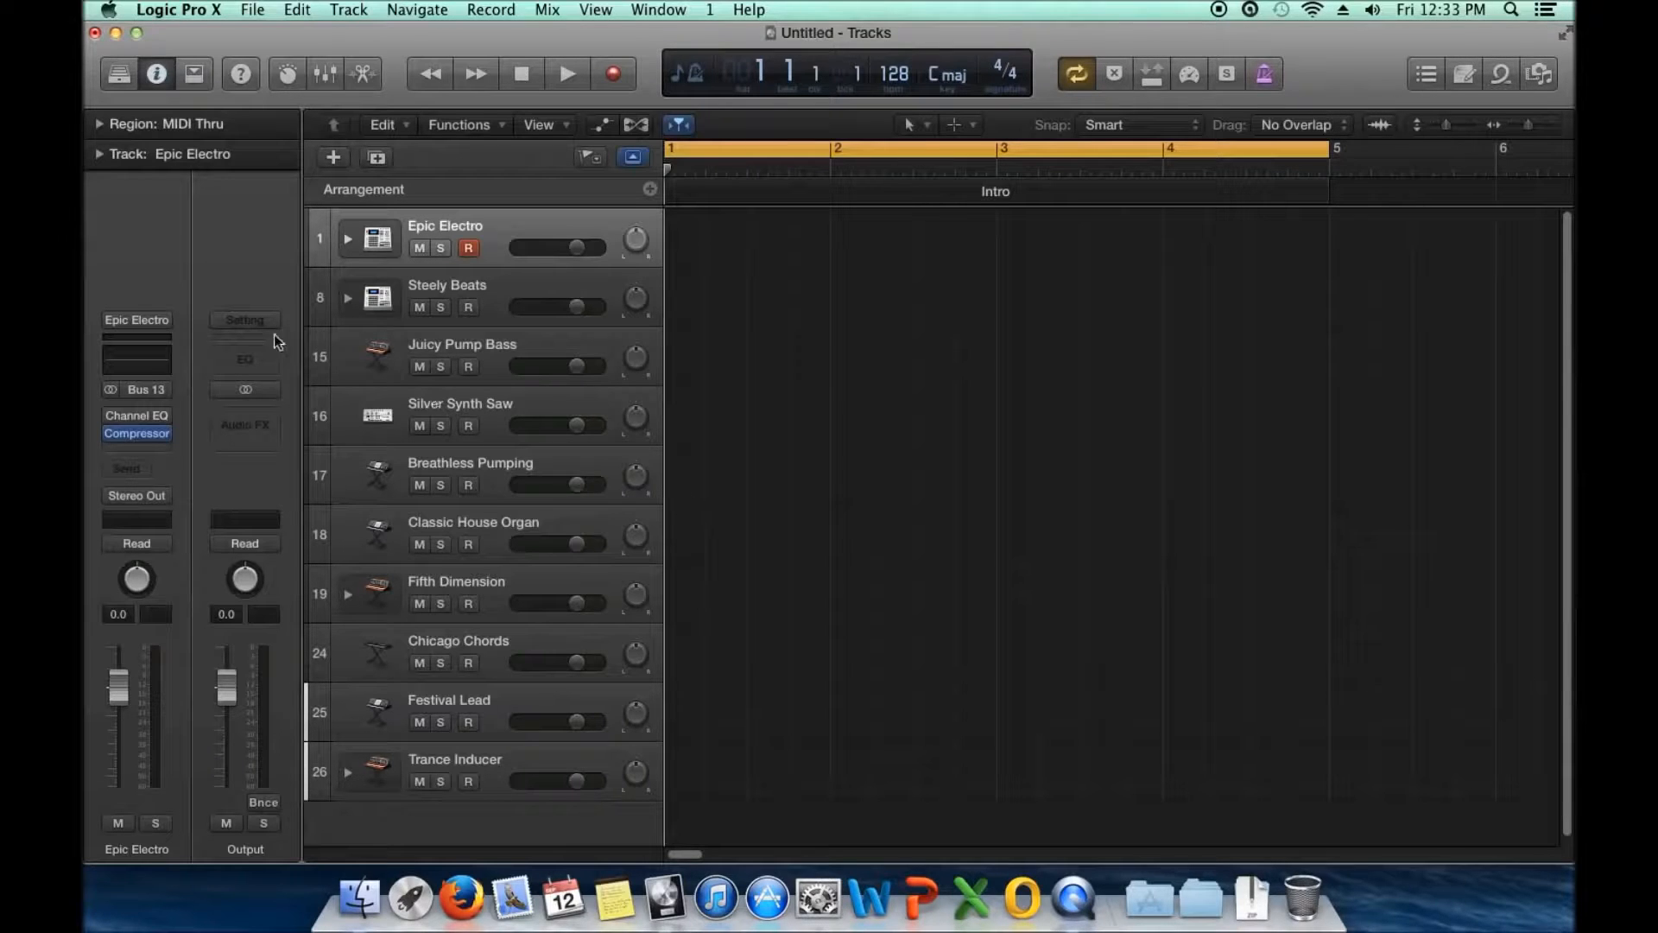
Examine the Inspector channel strips of the tracks from Steely Beats down to Fifth Dimension
{"action": "mouse_move", "coordinate": [143, 422]}
{"action": "left_click", "coordinate": [492, 296]}
{"action": "left_click", "coordinate": [491, 351]}
{"action": "left_click", "coordinate": [492, 405]}
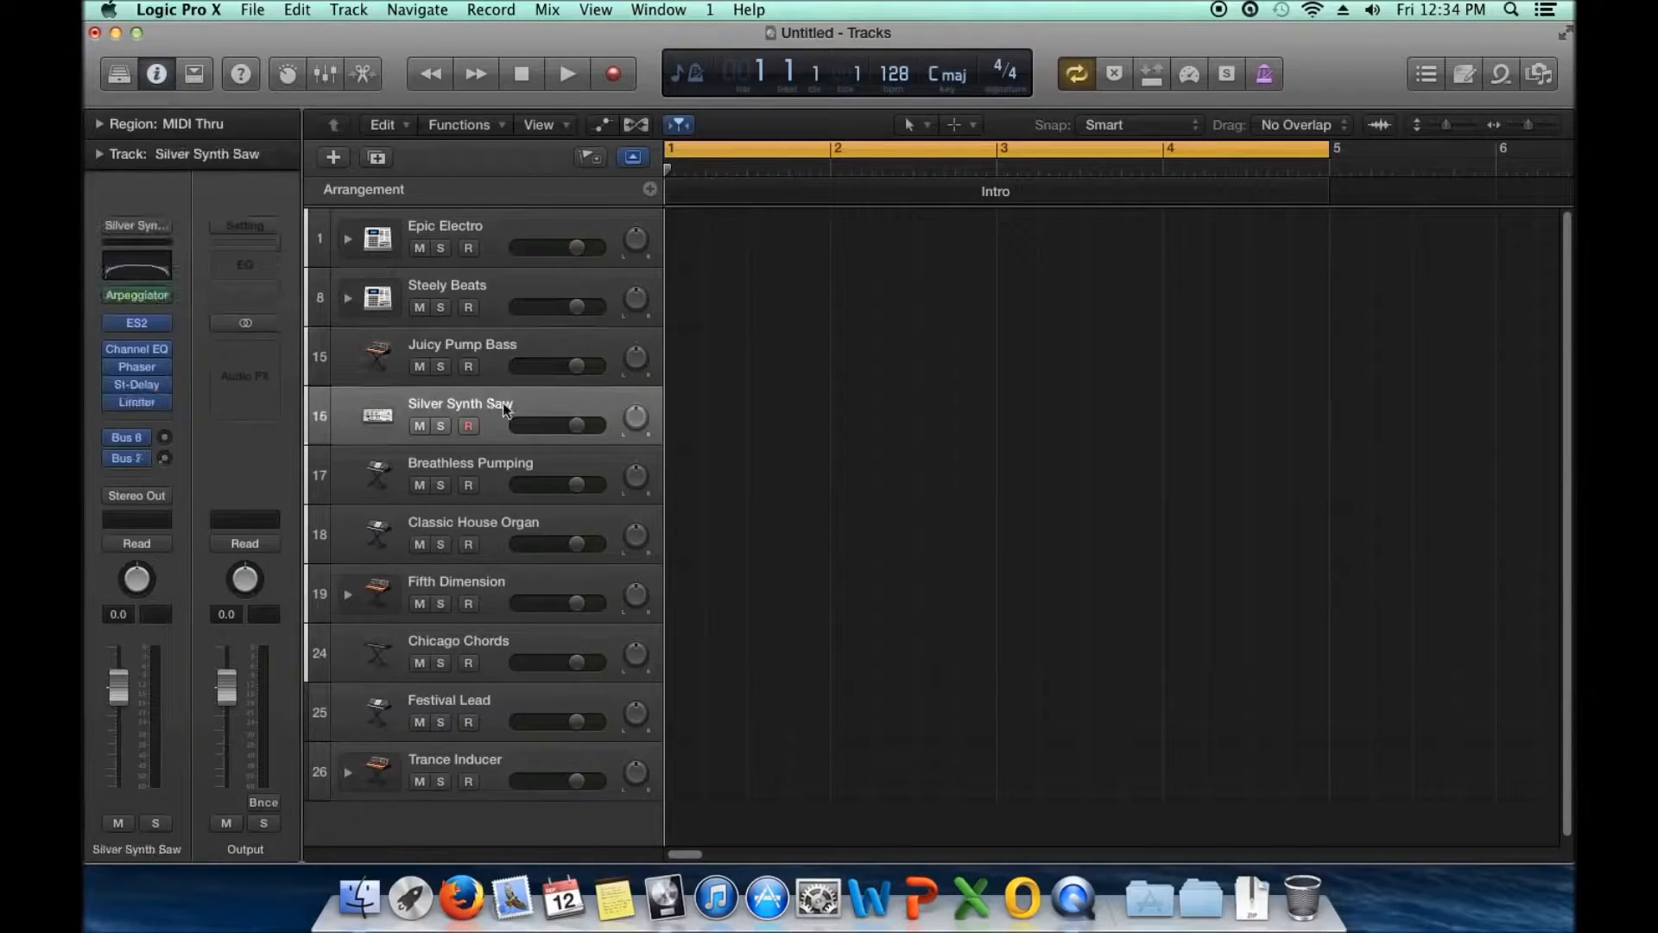
{"action": "left_click", "coordinate": [501, 471]}
{"action": "left_click", "coordinate": [488, 549]}
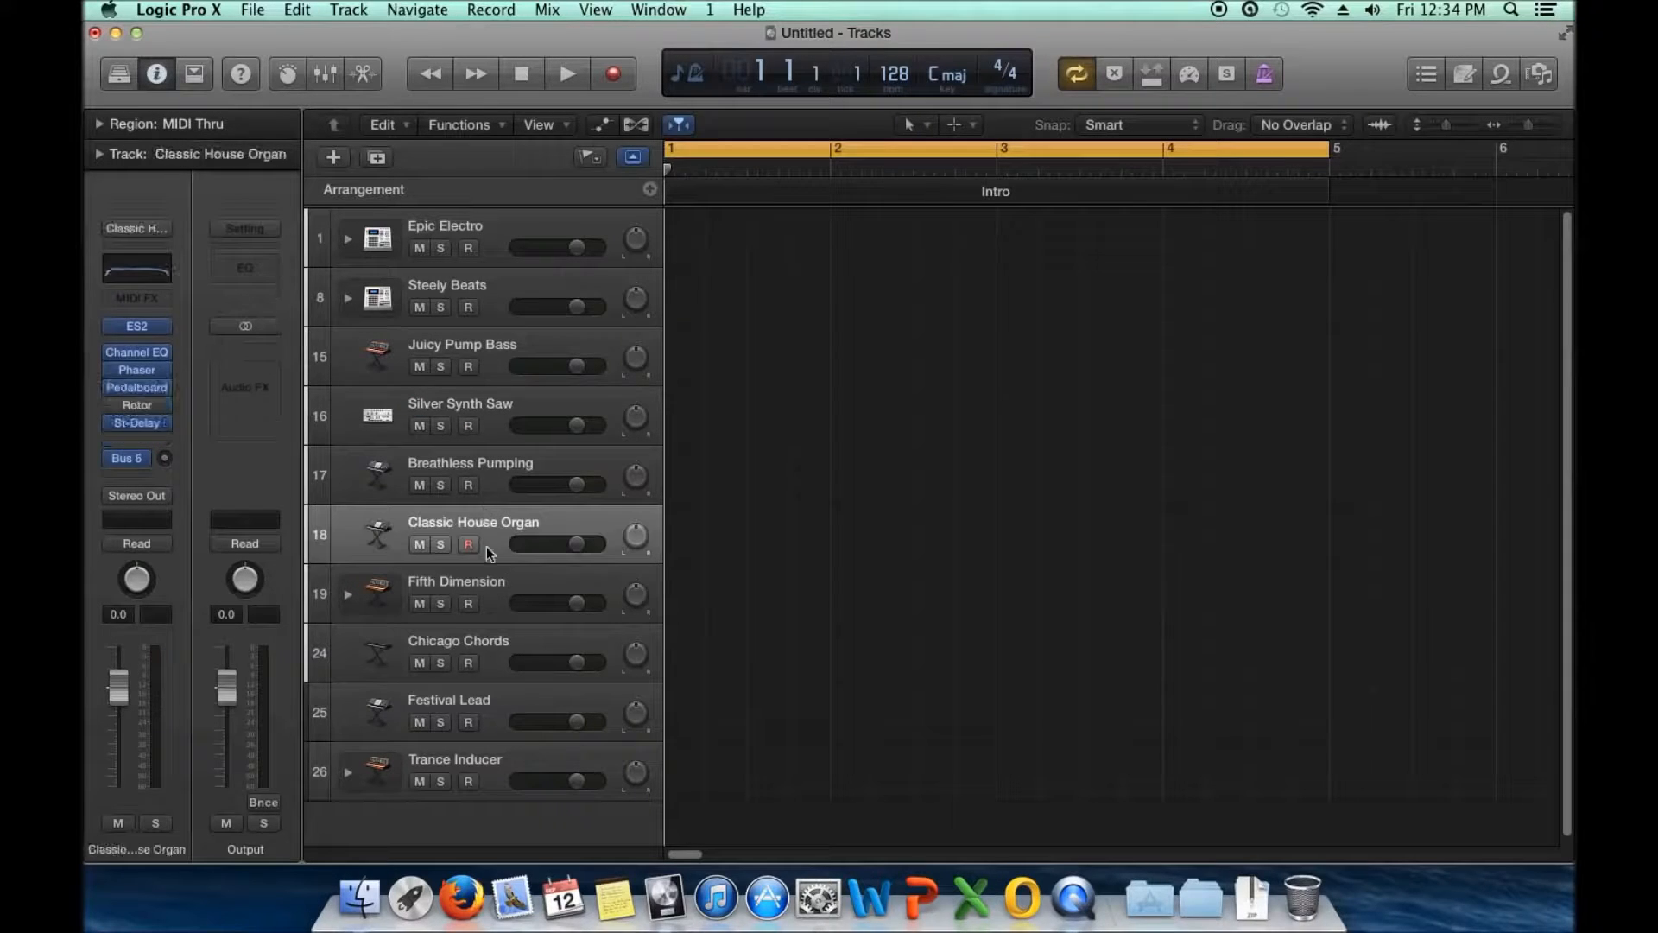
{"action": "left_click", "coordinate": [486, 586]}
Compare the channel strips again from Epic Electro downward, including the Arp Layer inside the Fifth Dimension stack, and collapse the stack
{"action": "left_click", "coordinate": [491, 234]}
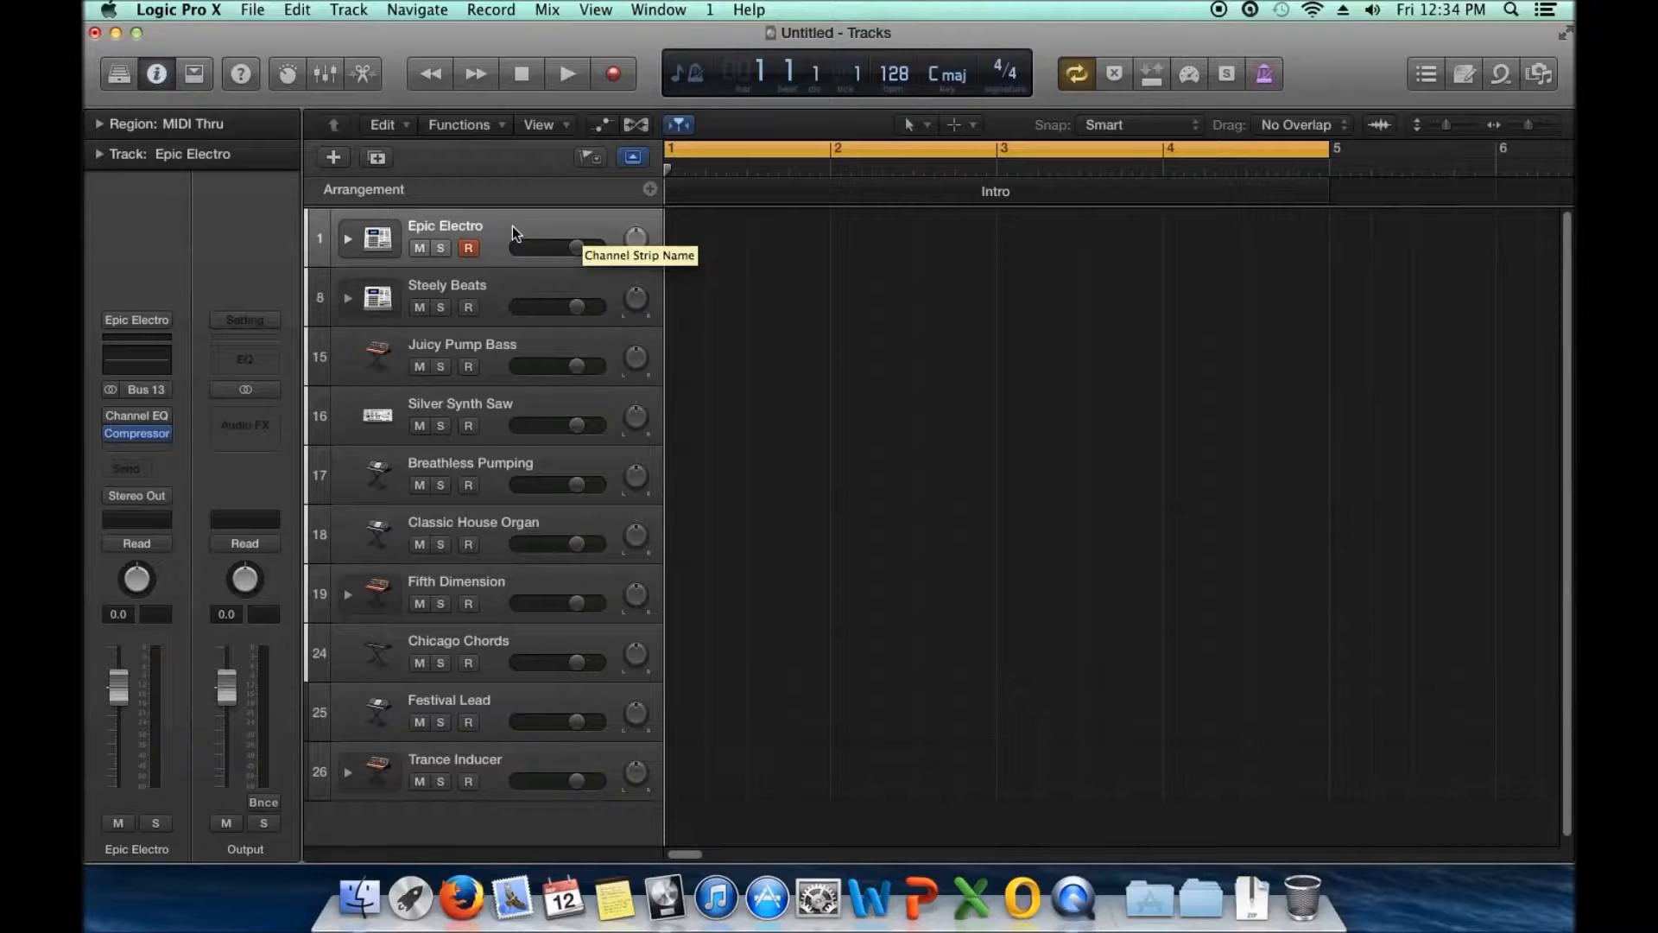
{"action": "left_click", "coordinate": [499, 292]}
{"action": "left_click", "coordinate": [499, 346]}
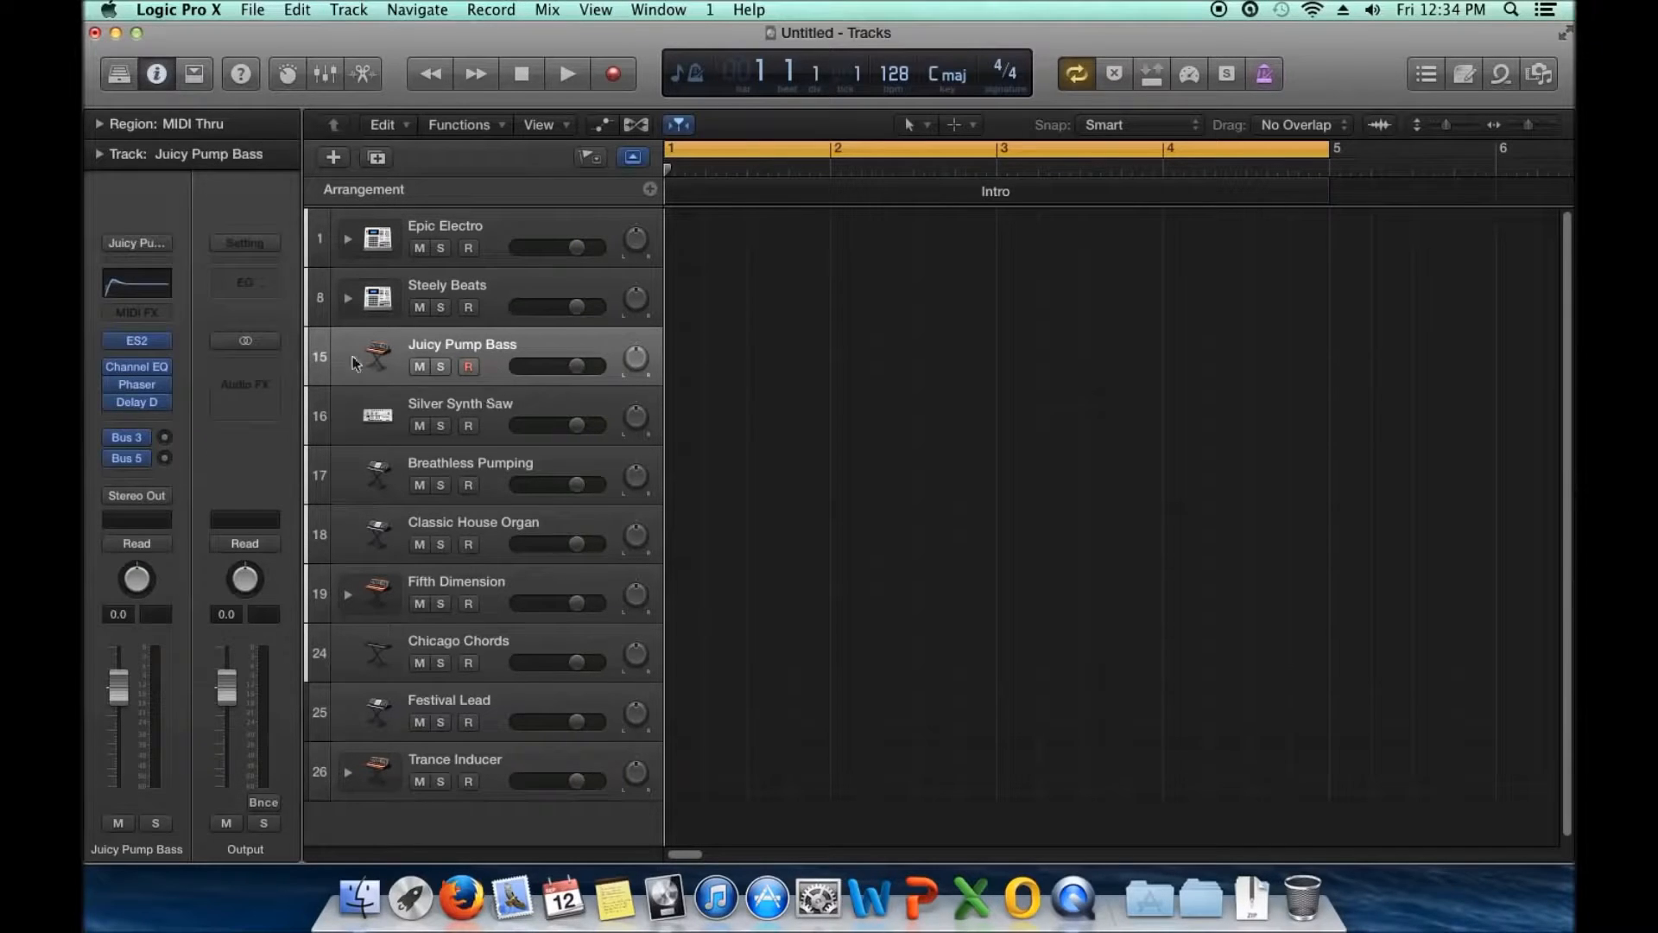
{"action": "left_click", "coordinate": [380, 413]}
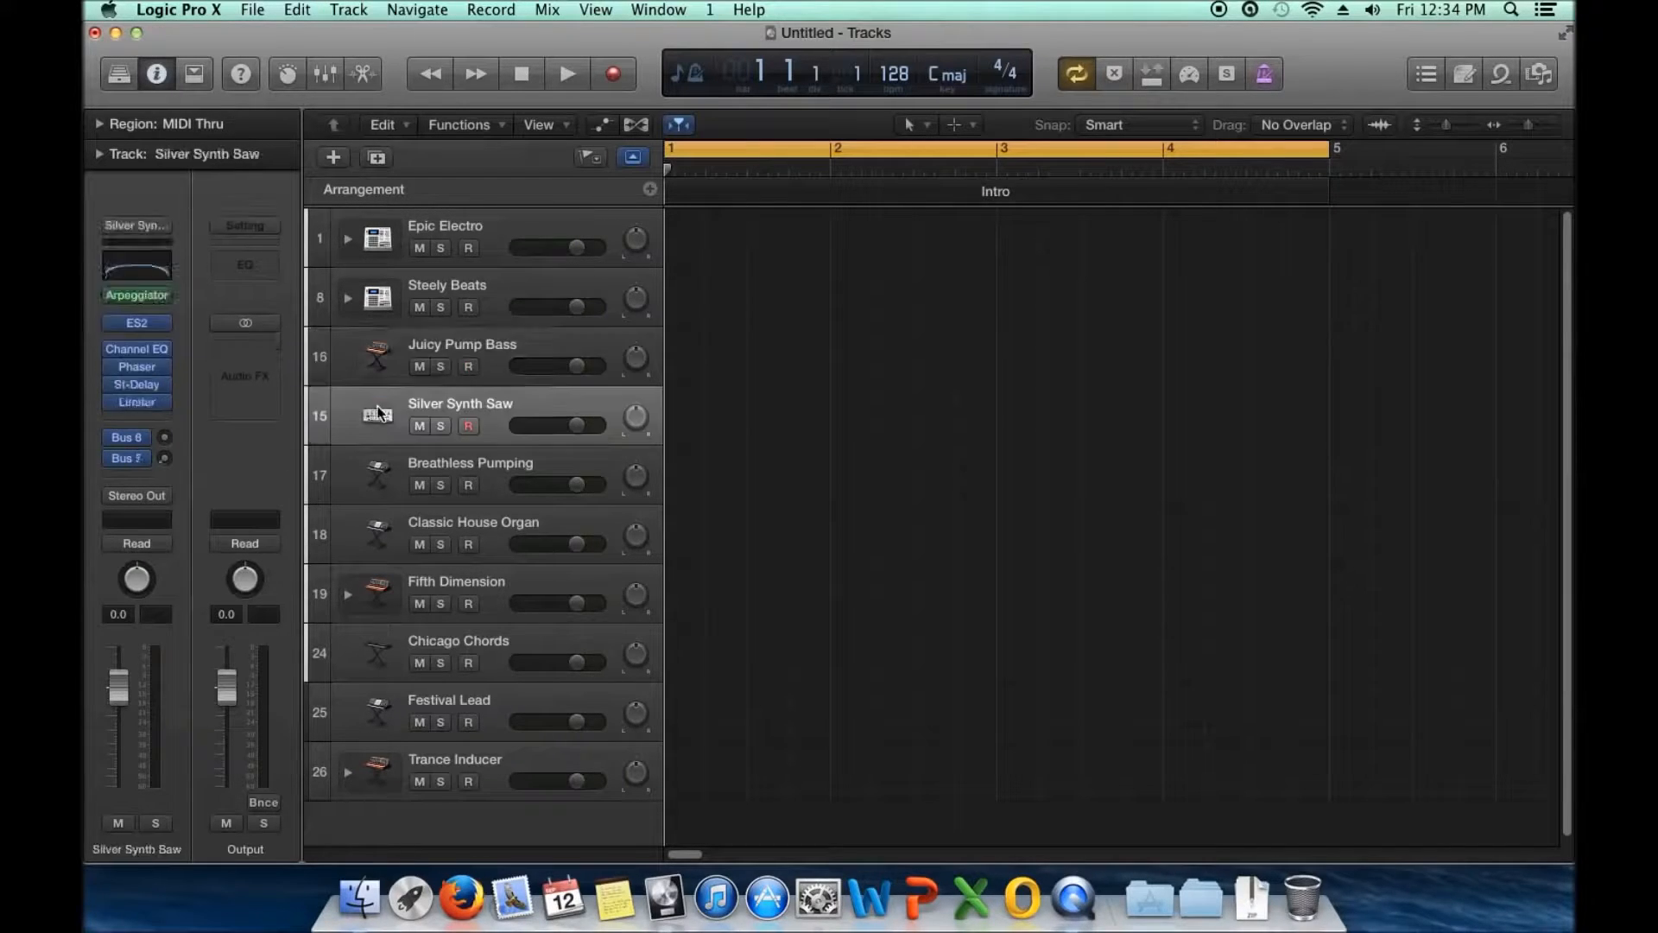
{"action": "left_click", "coordinate": [378, 475]}
{"action": "left_click", "coordinate": [380, 539]}
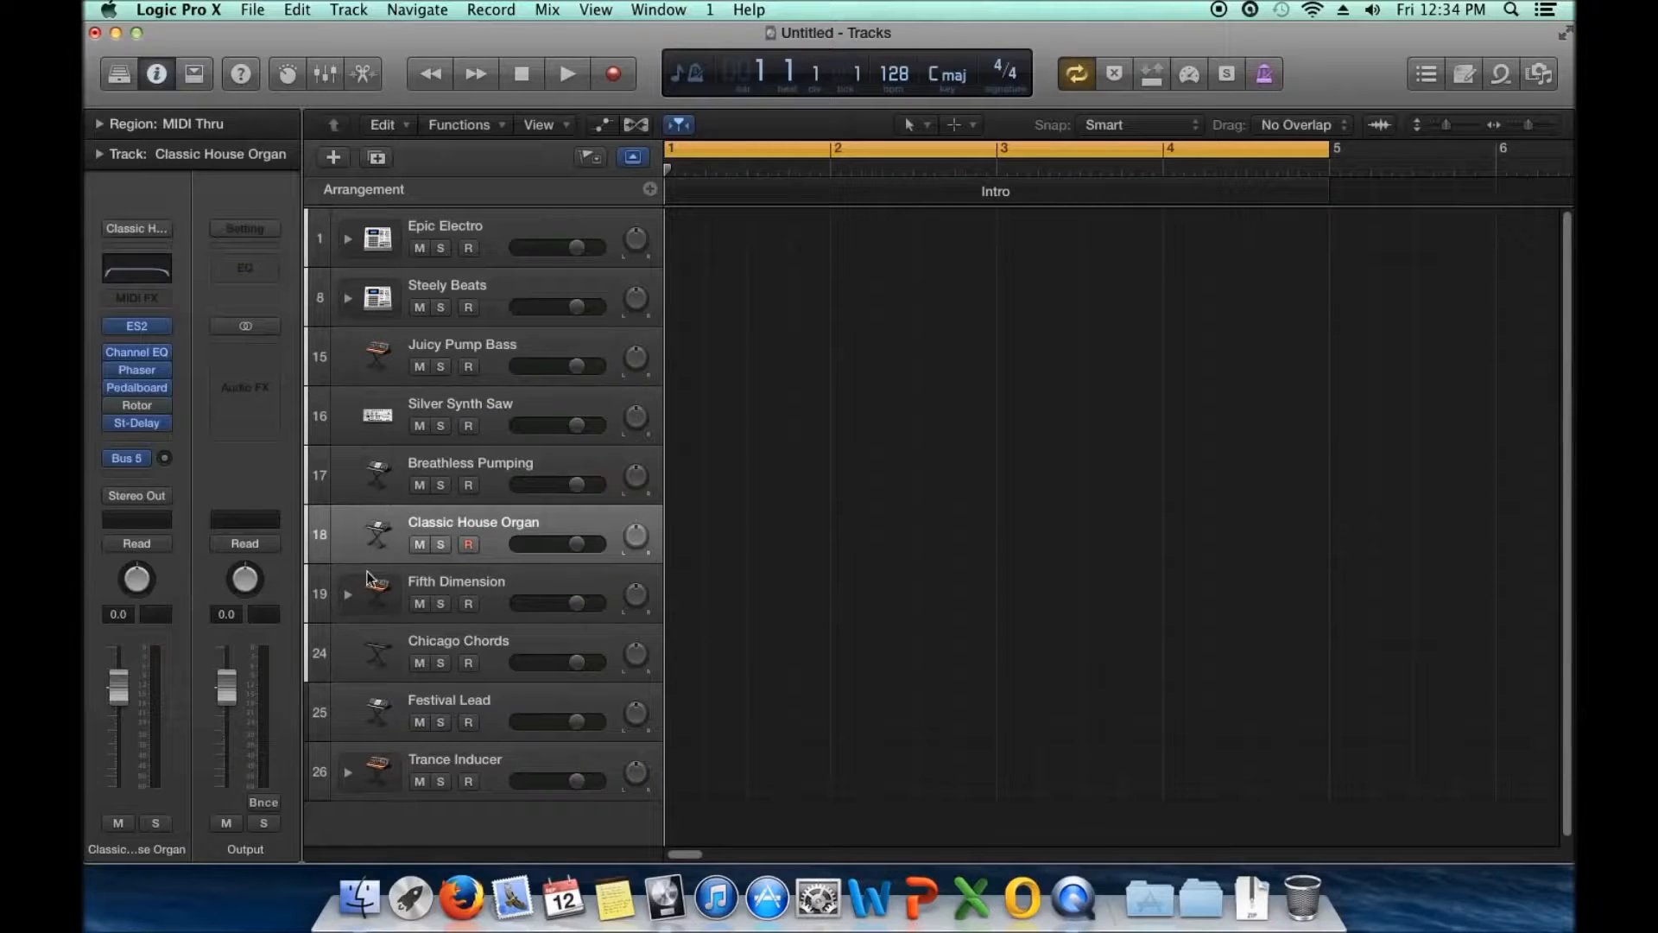
{"action": "left_click", "coordinate": [377, 590]}
{"action": "left_click", "coordinate": [377, 650]}
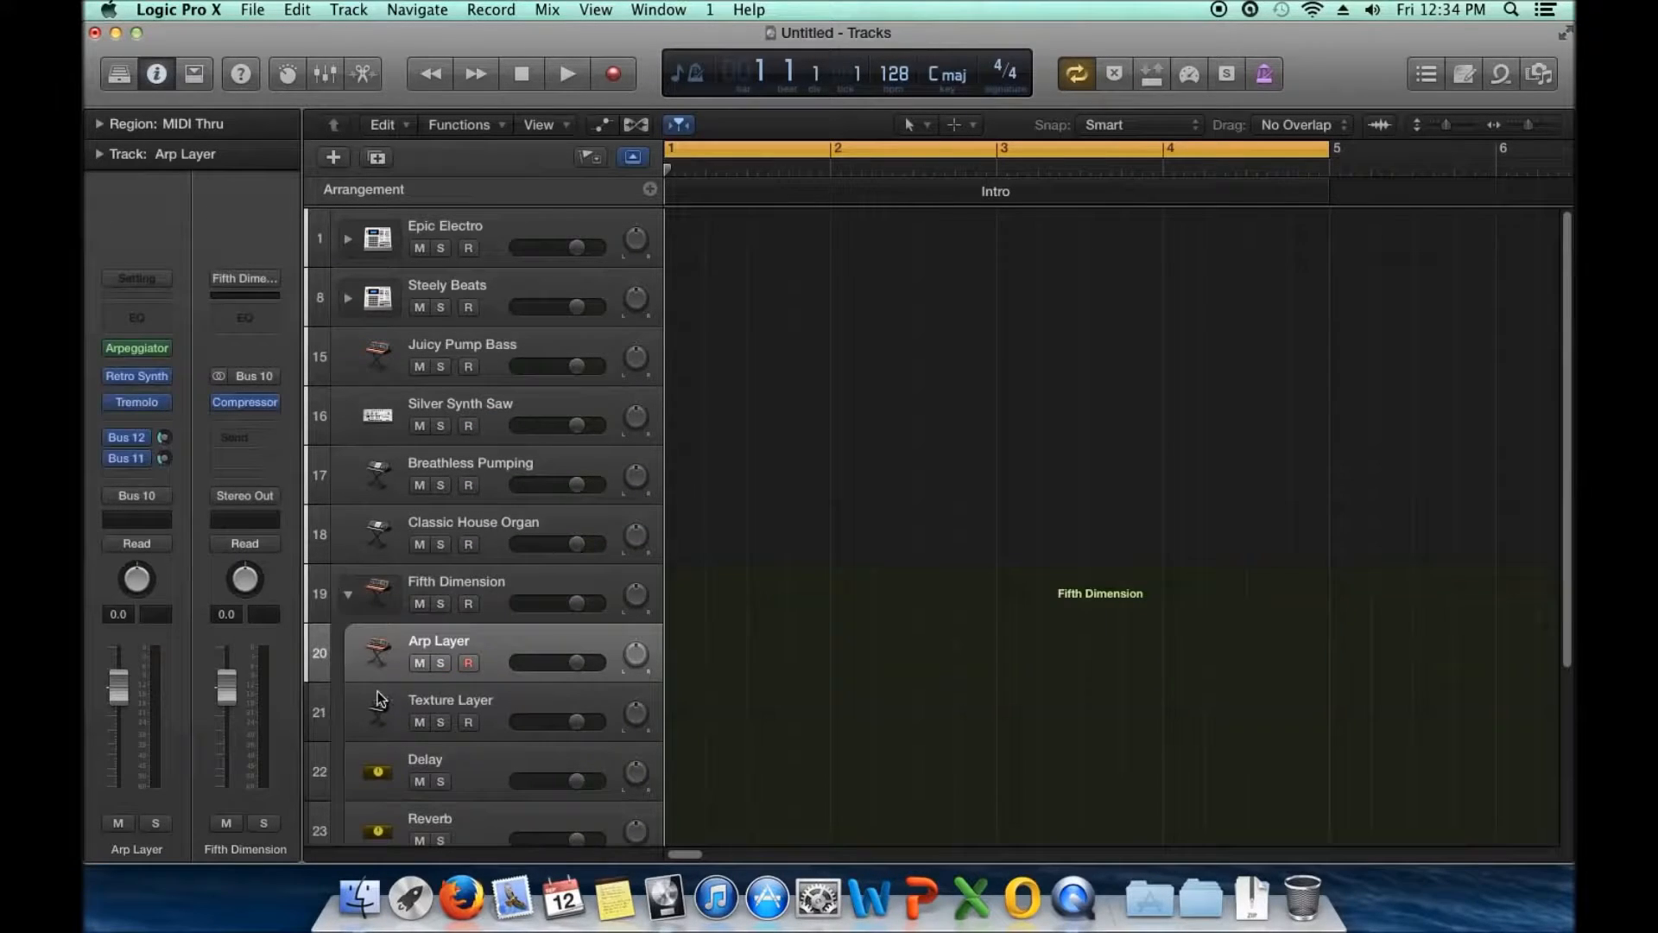
{"action": "left_click", "coordinate": [349, 594]}
Show the Library for the Epic Electro track and replace its patch with Boutique 808 from the drum machines
{"action": "left_click", "coordinate": [486, 235]}
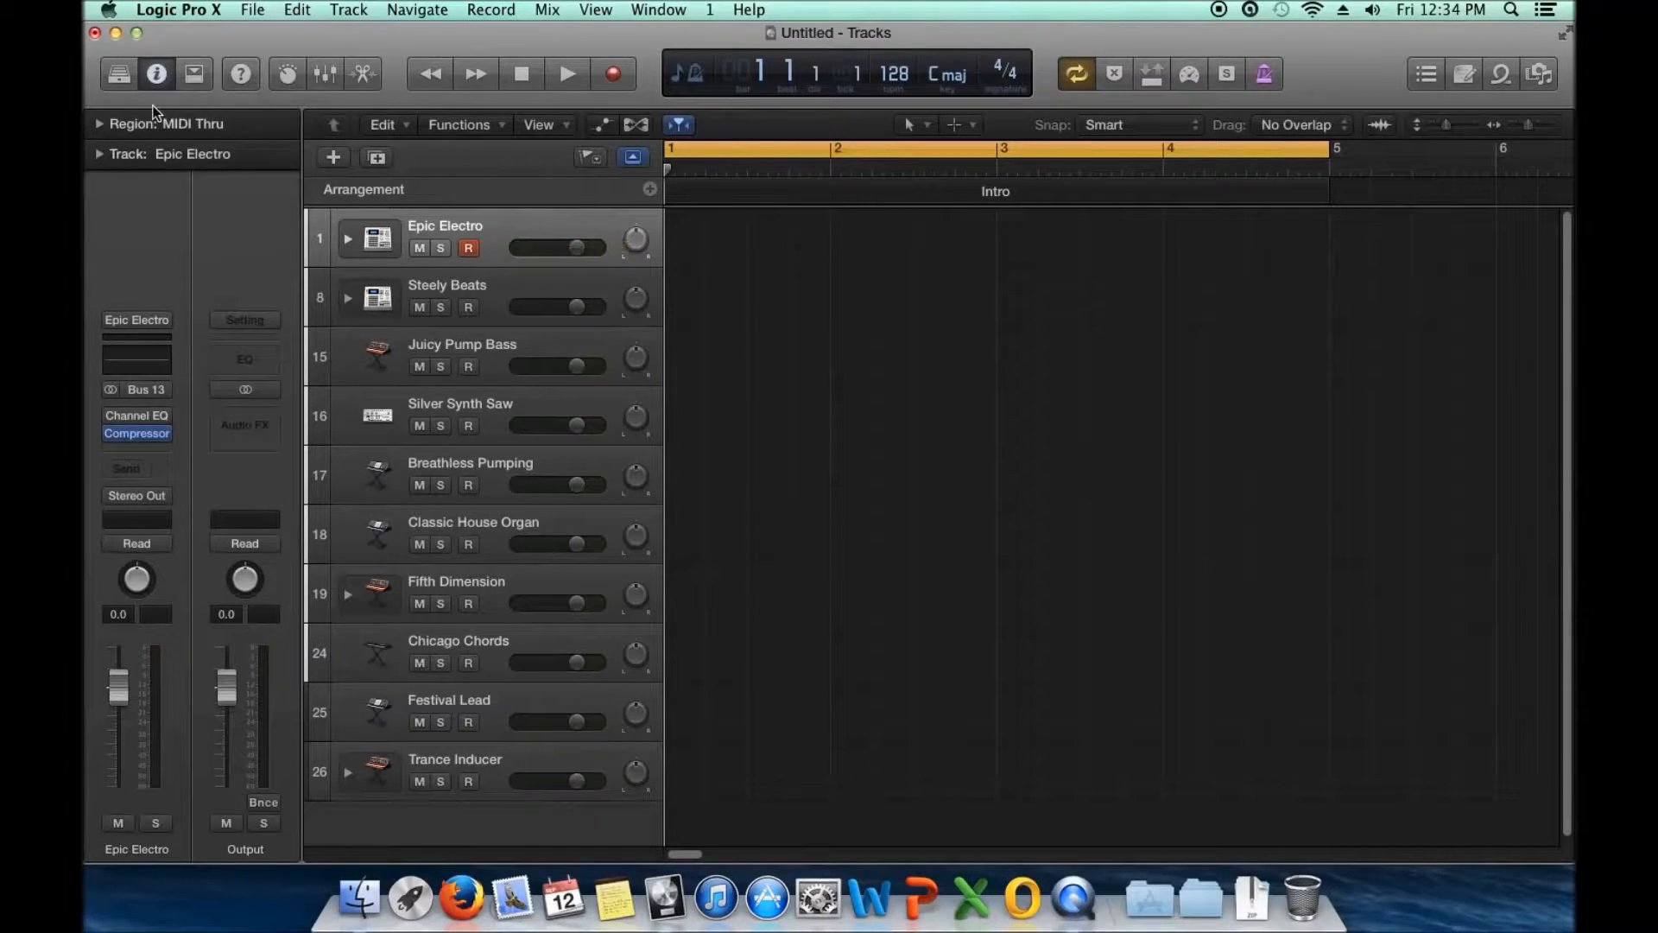
{"action": "left_click", "coordinate": [120, 76]}
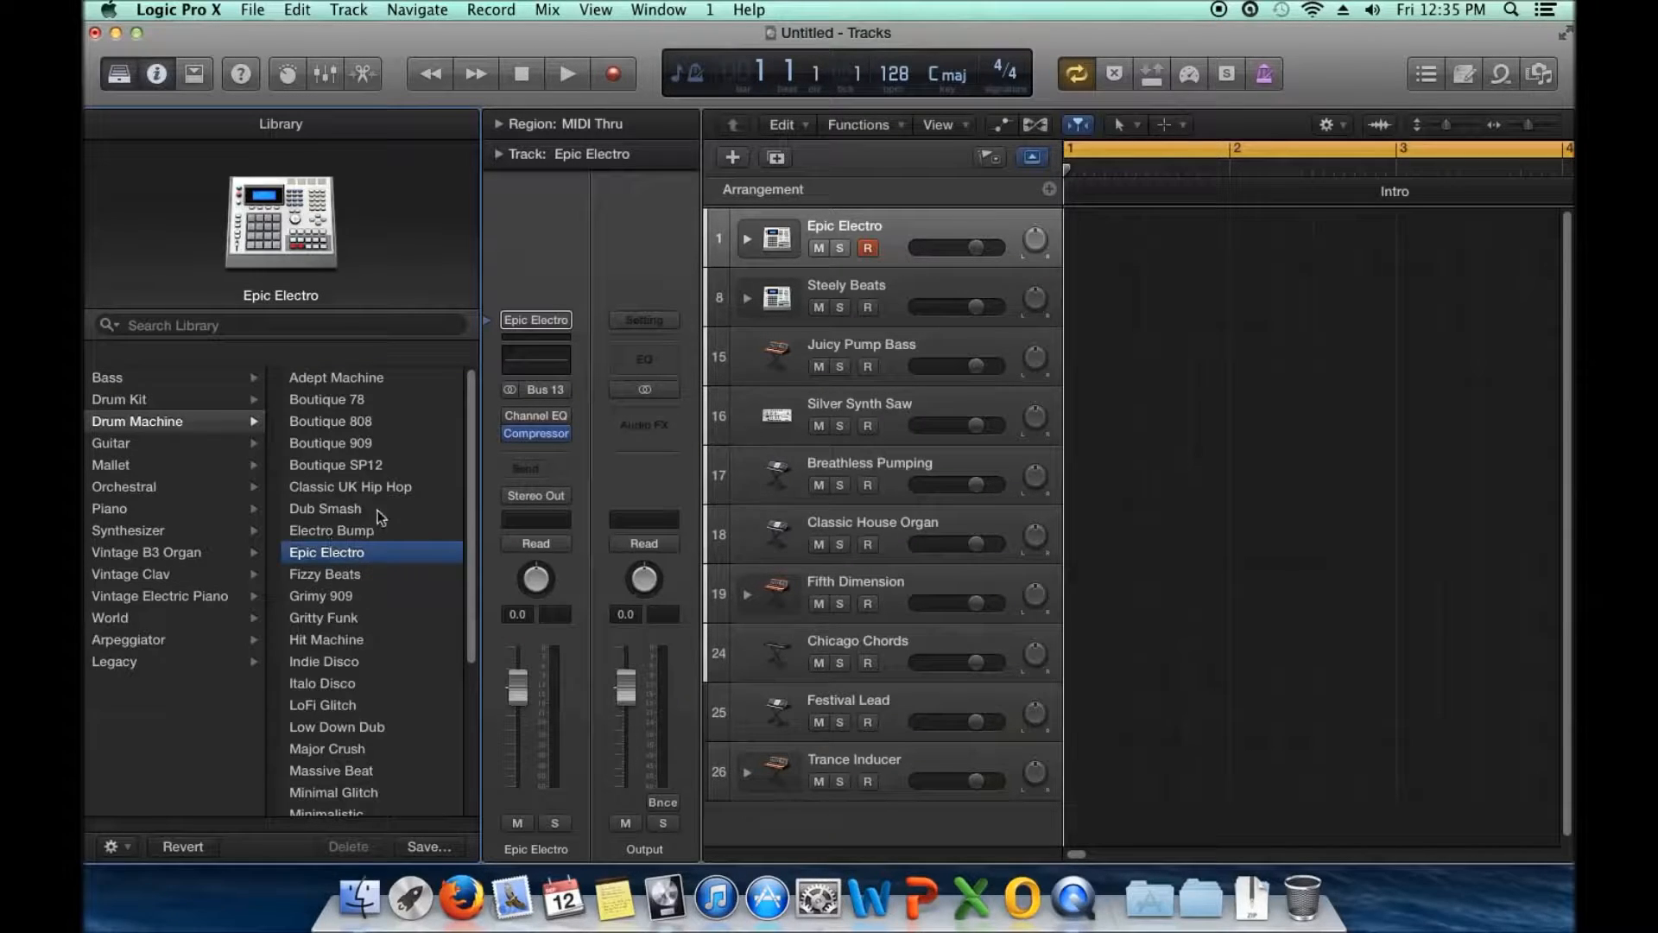
{"action": "left_click", "coordinate": [349, 421]}
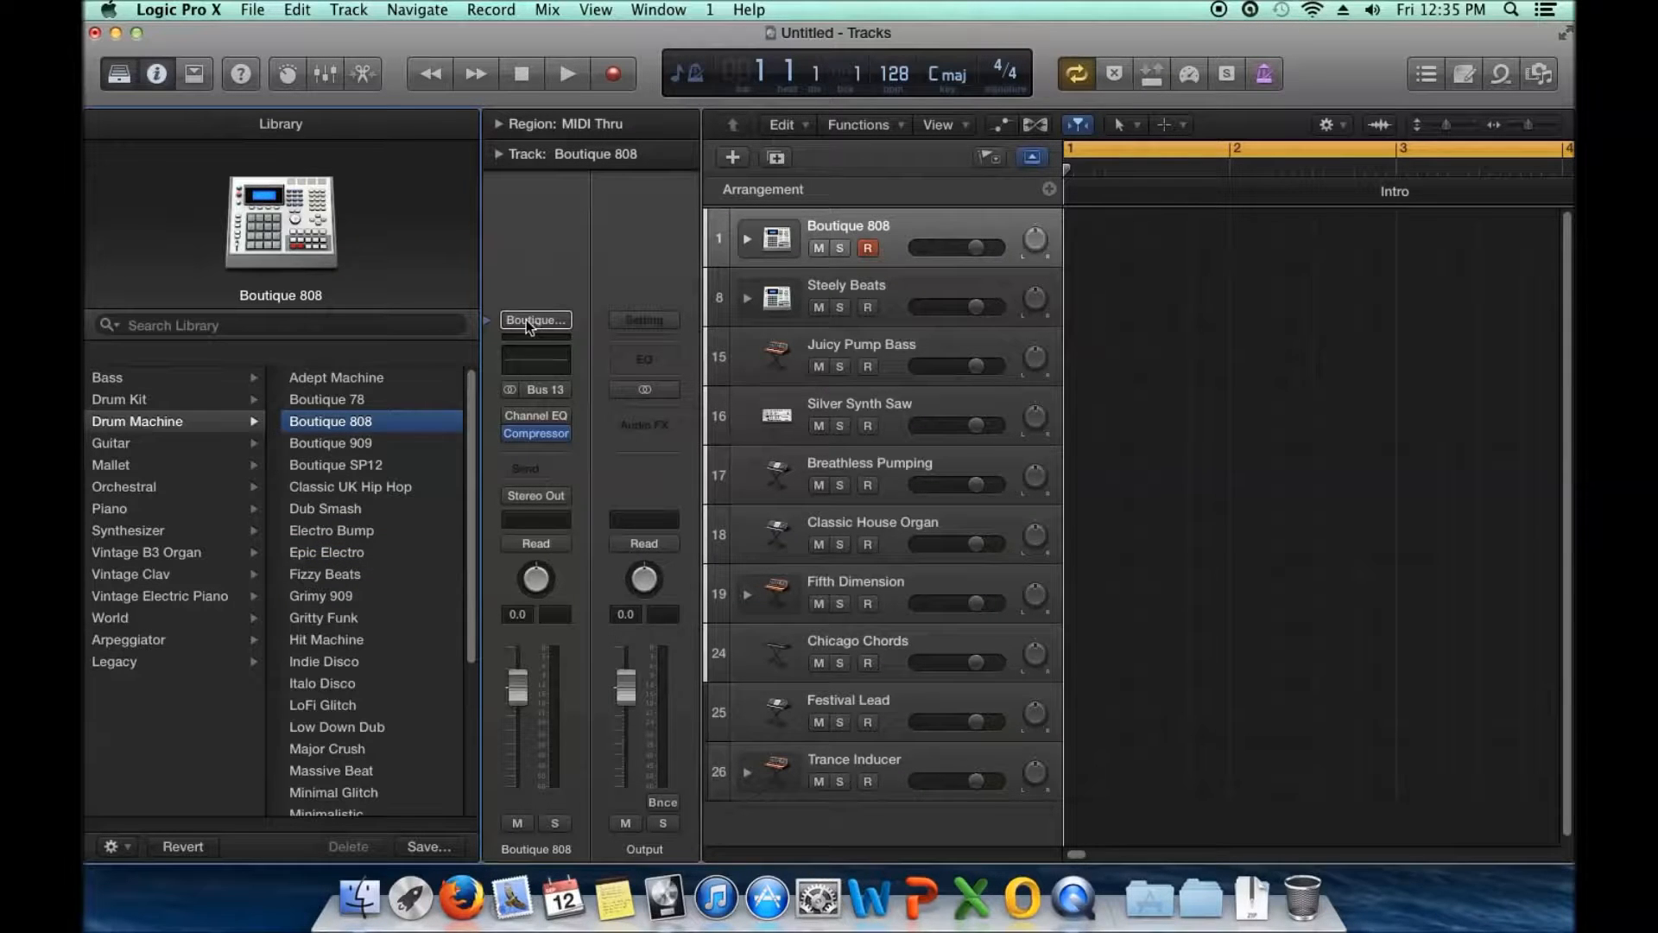
Expand the Boutique 808 stack, inspect the channel strips of its individual drum tracks, and collapse it again
{"action": "mouse_move", "coordinate": [530, 432]}
{"action": "left_click", "coordinate": [748, 241]}
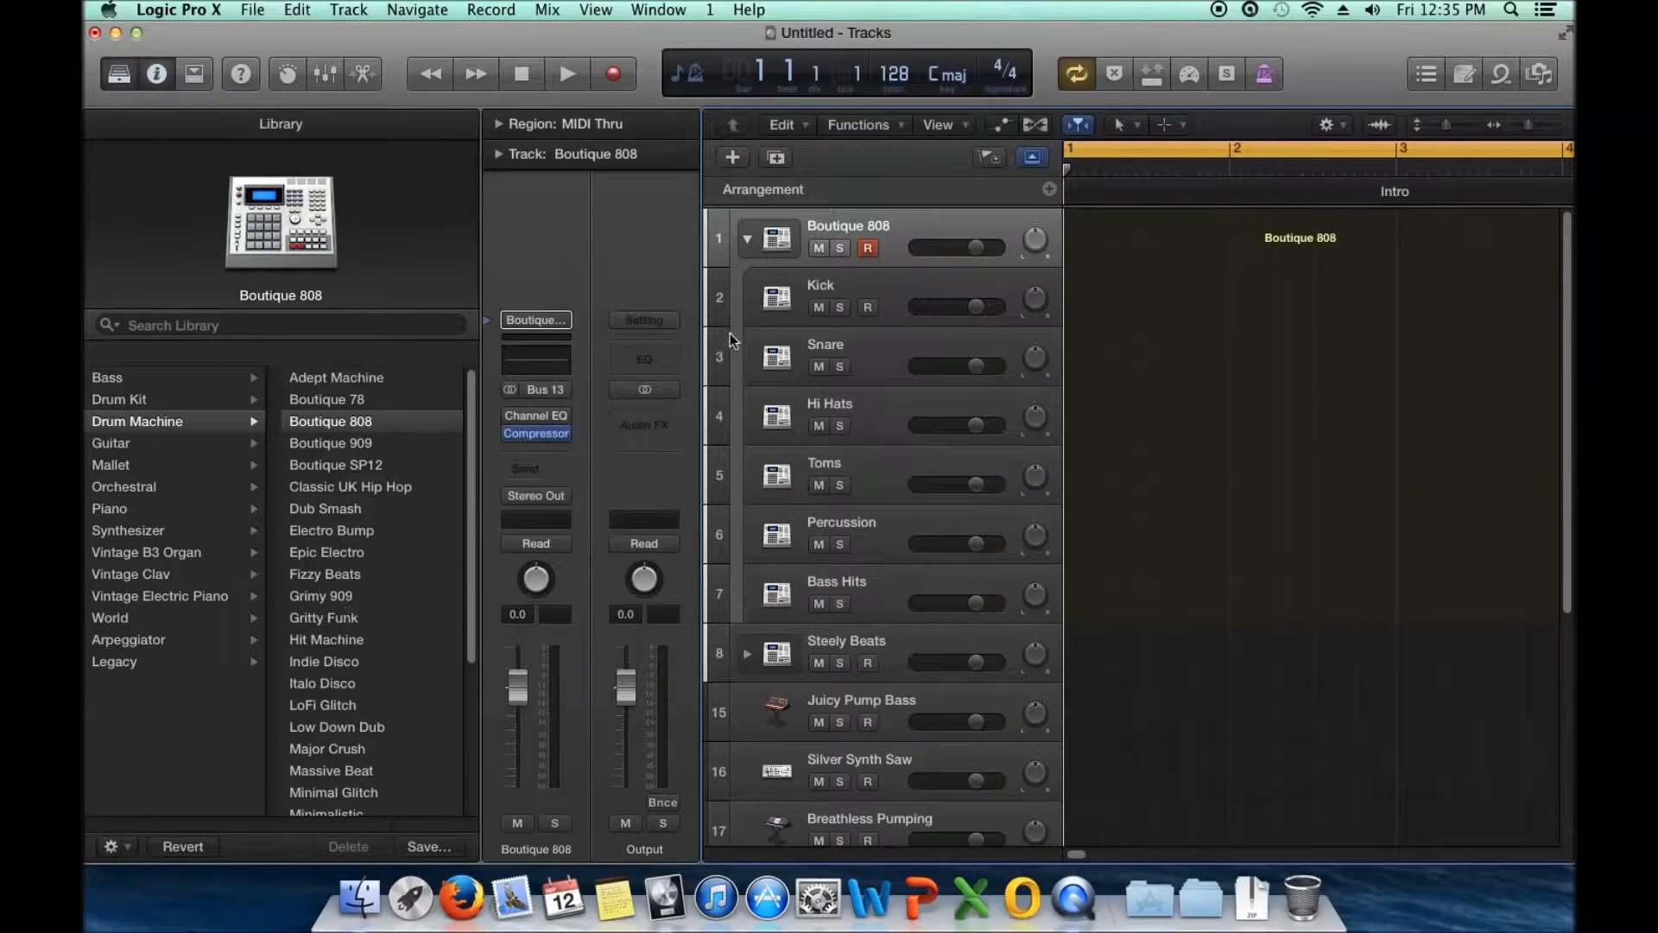
{"action": "left_click", "coordinate": [783, 304]}
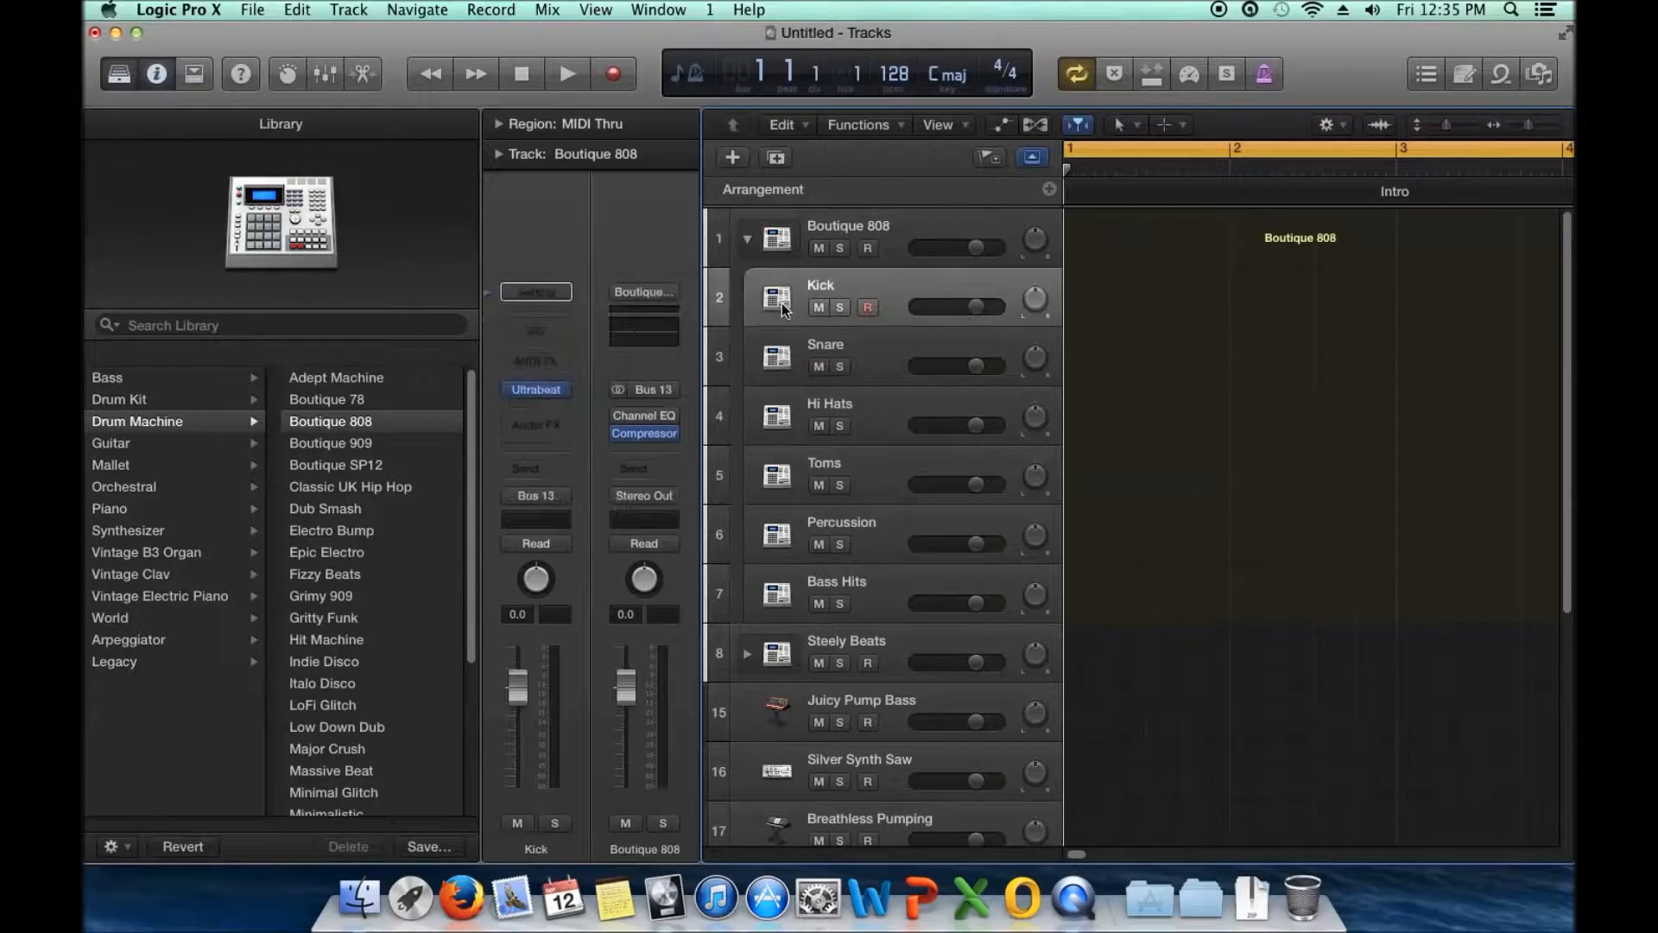
{"action": "left_click", "coordinate": [781, 363]}
{"action": "left_click", "coordinate": [777, 420]}
{"action": "left_click", "coordinate": [761, 518]}
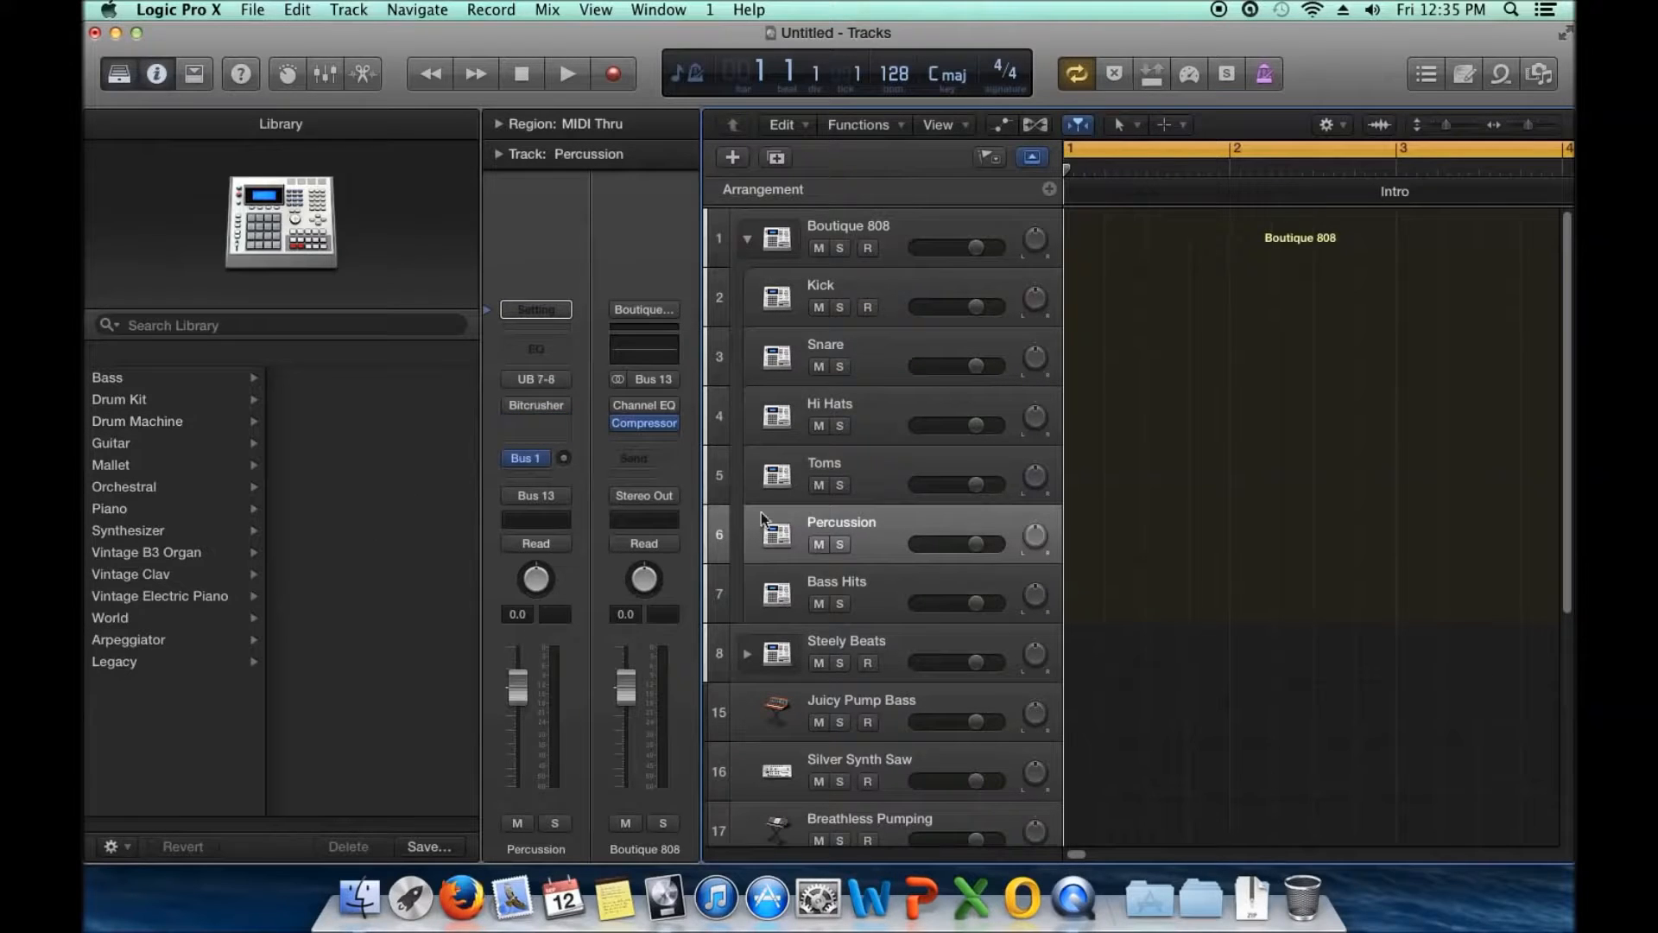
{"action": "left_click", "coordinate": [747, 240]}
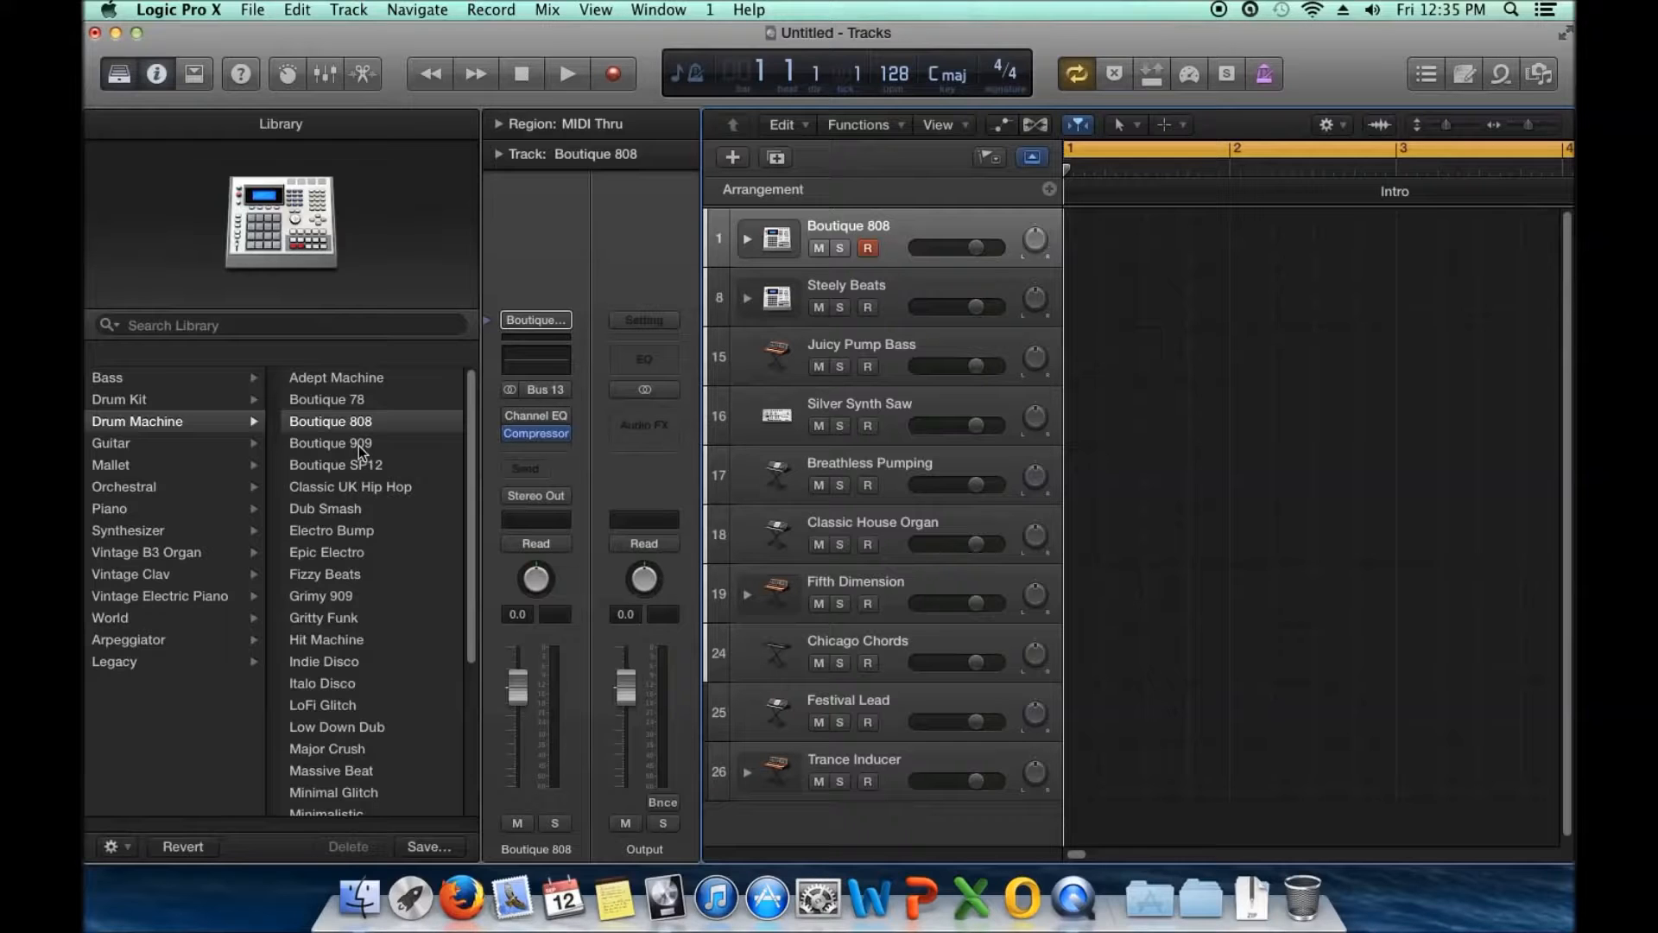
Try the Dub Smash and Epic Electro patches on the first track and settle on Fingerstyle Bass from the Bass category
{"action": "left_click", "coordinate": [356, 511]}
{"action": "left_click", "coordinate": [354, 557]}
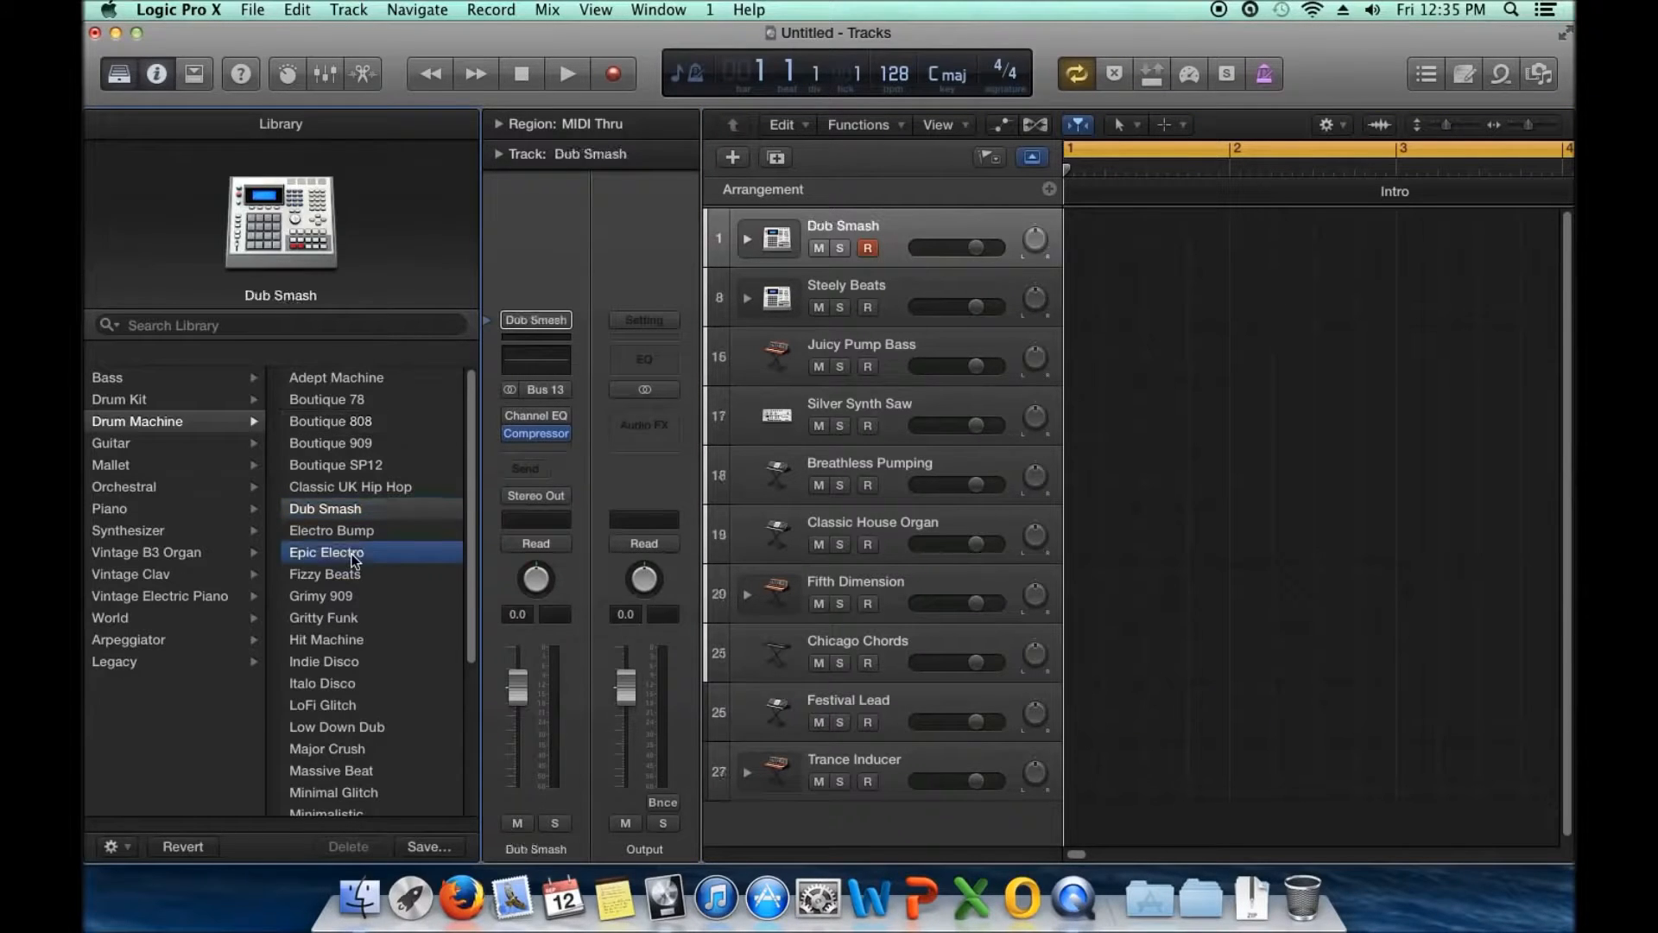
{"action": "left_click", "coordinate": [159, 442]}
{"action": "left_click", "coordinate": [139, 379]}
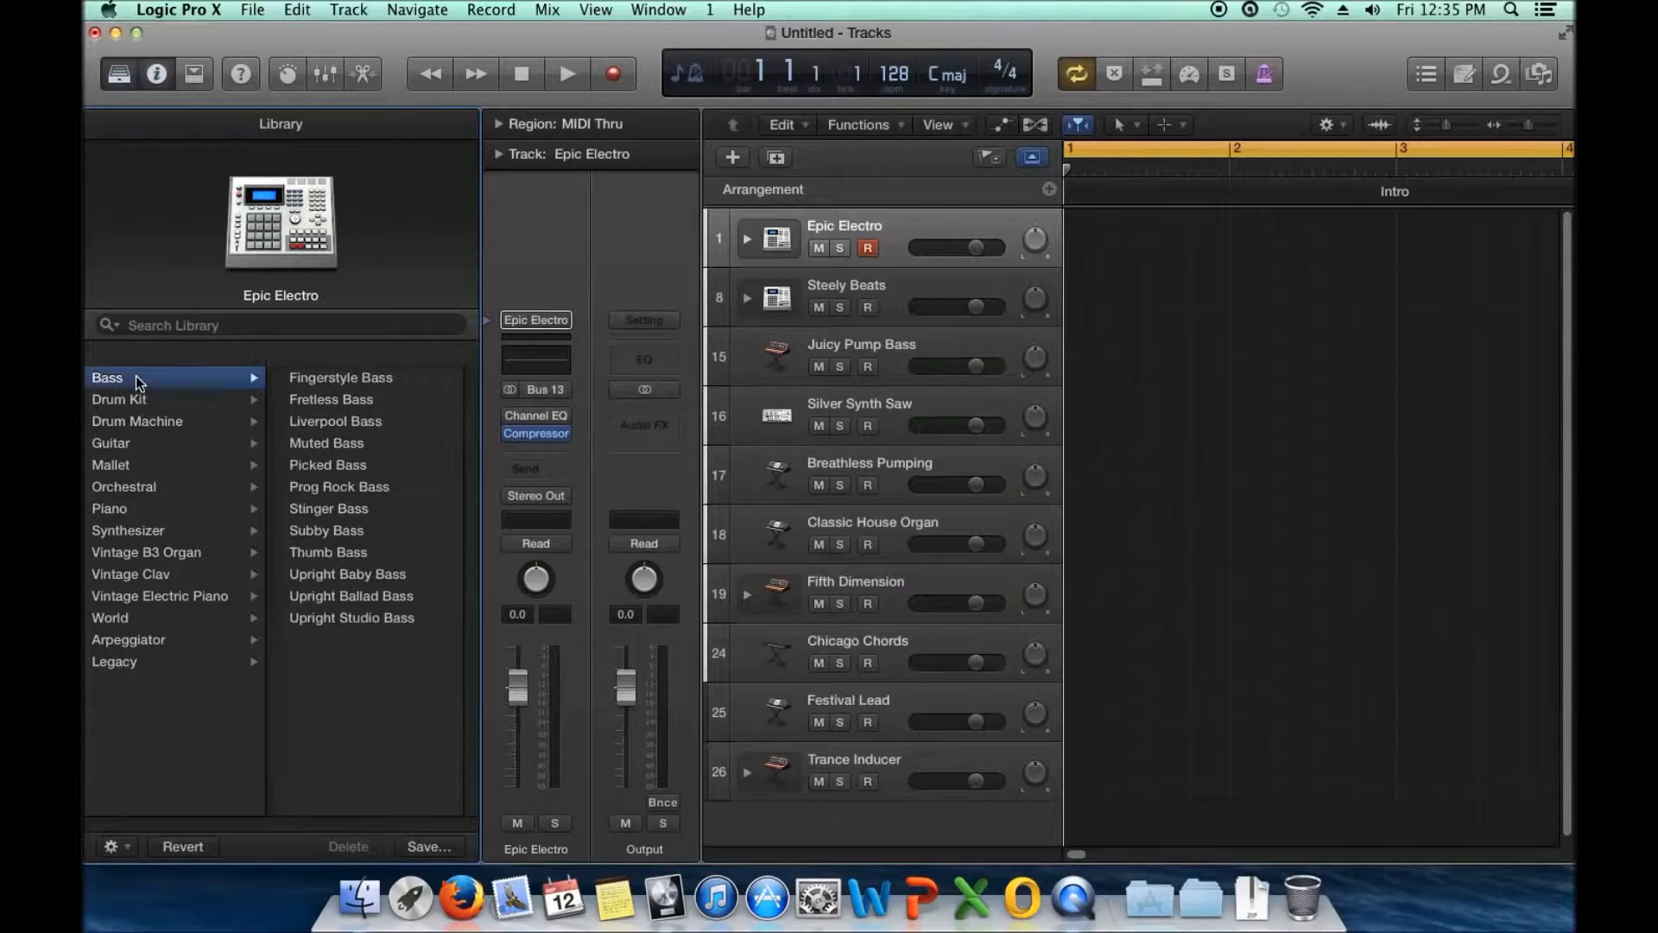
{"action": "left_click", "coordinate": [353, 383]}
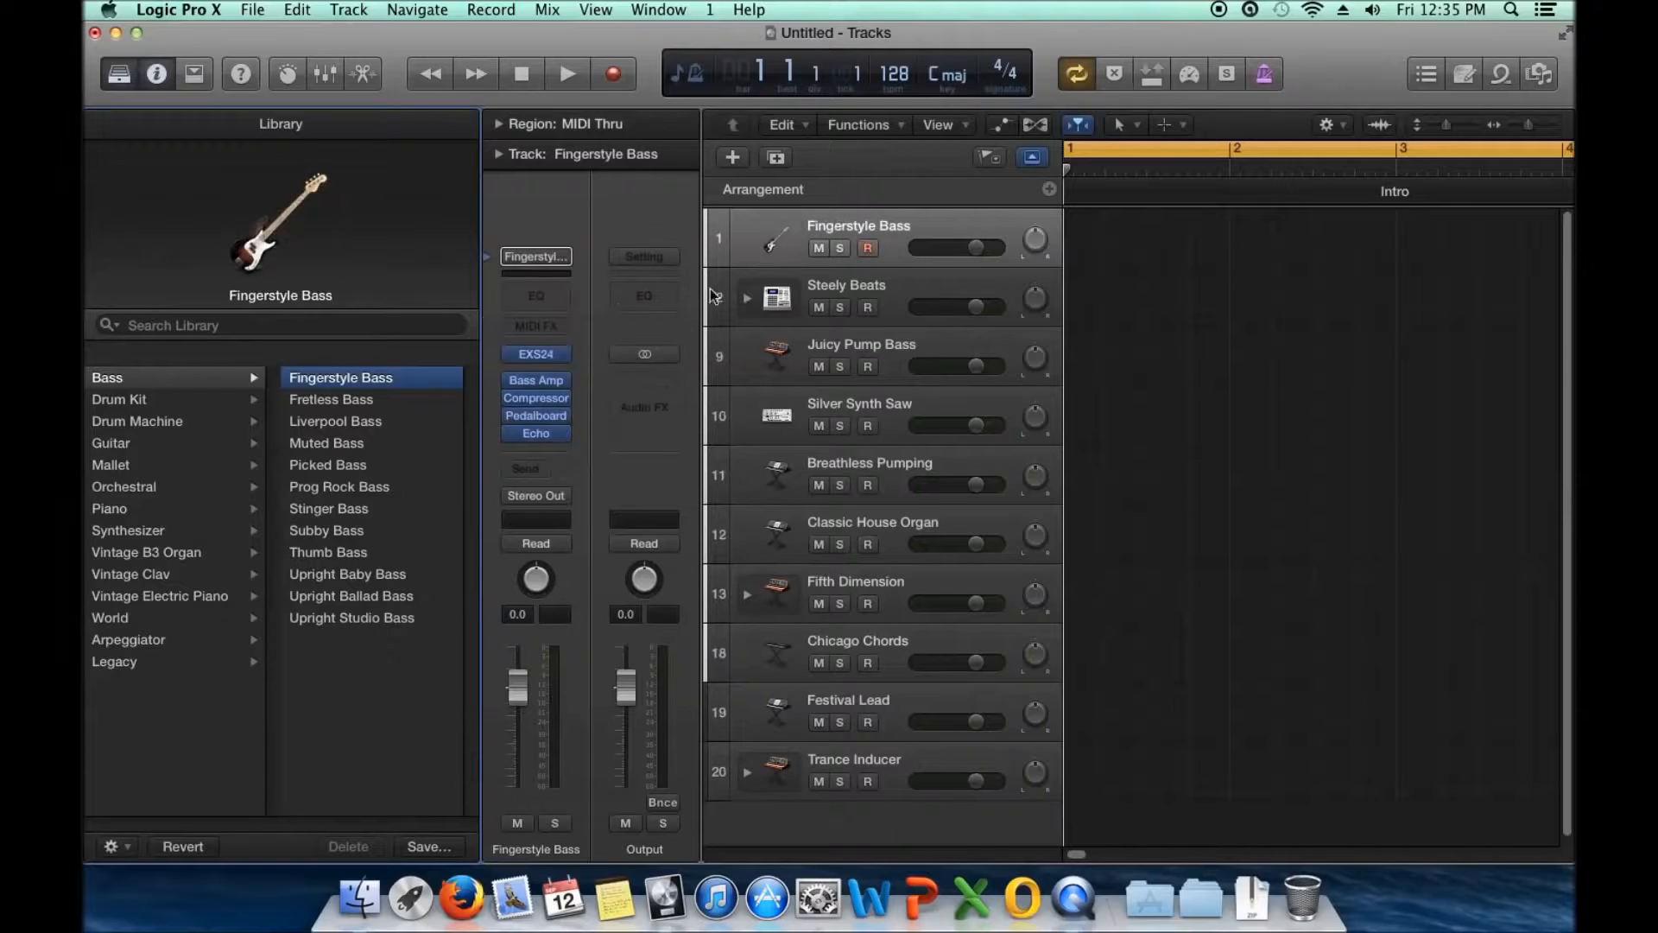
Browse the Experimental patches under Vintage B3 Organ in the Library and hide the Library
{"action": "mouse_move", "coordinate": [558, 403]}
{"action": "left_click", "coordinate": [194, 553]}
{"action": "left_click", "coordinate": [315, 726]}
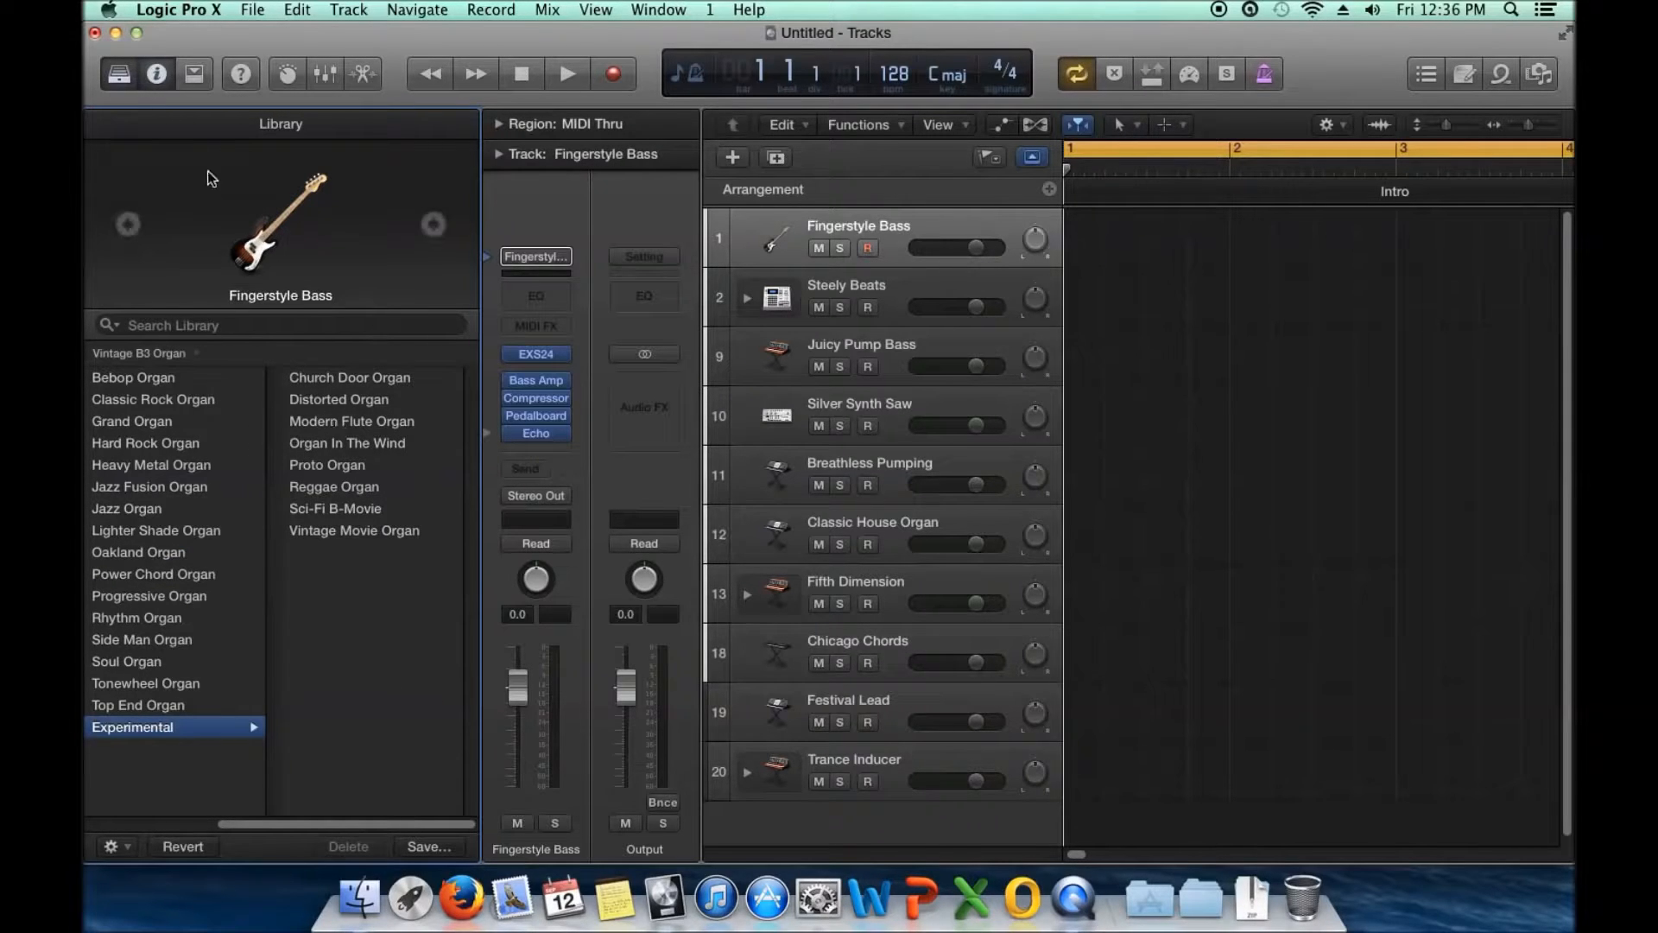
{"action": "left_click", "coordinate": [120, 76]}
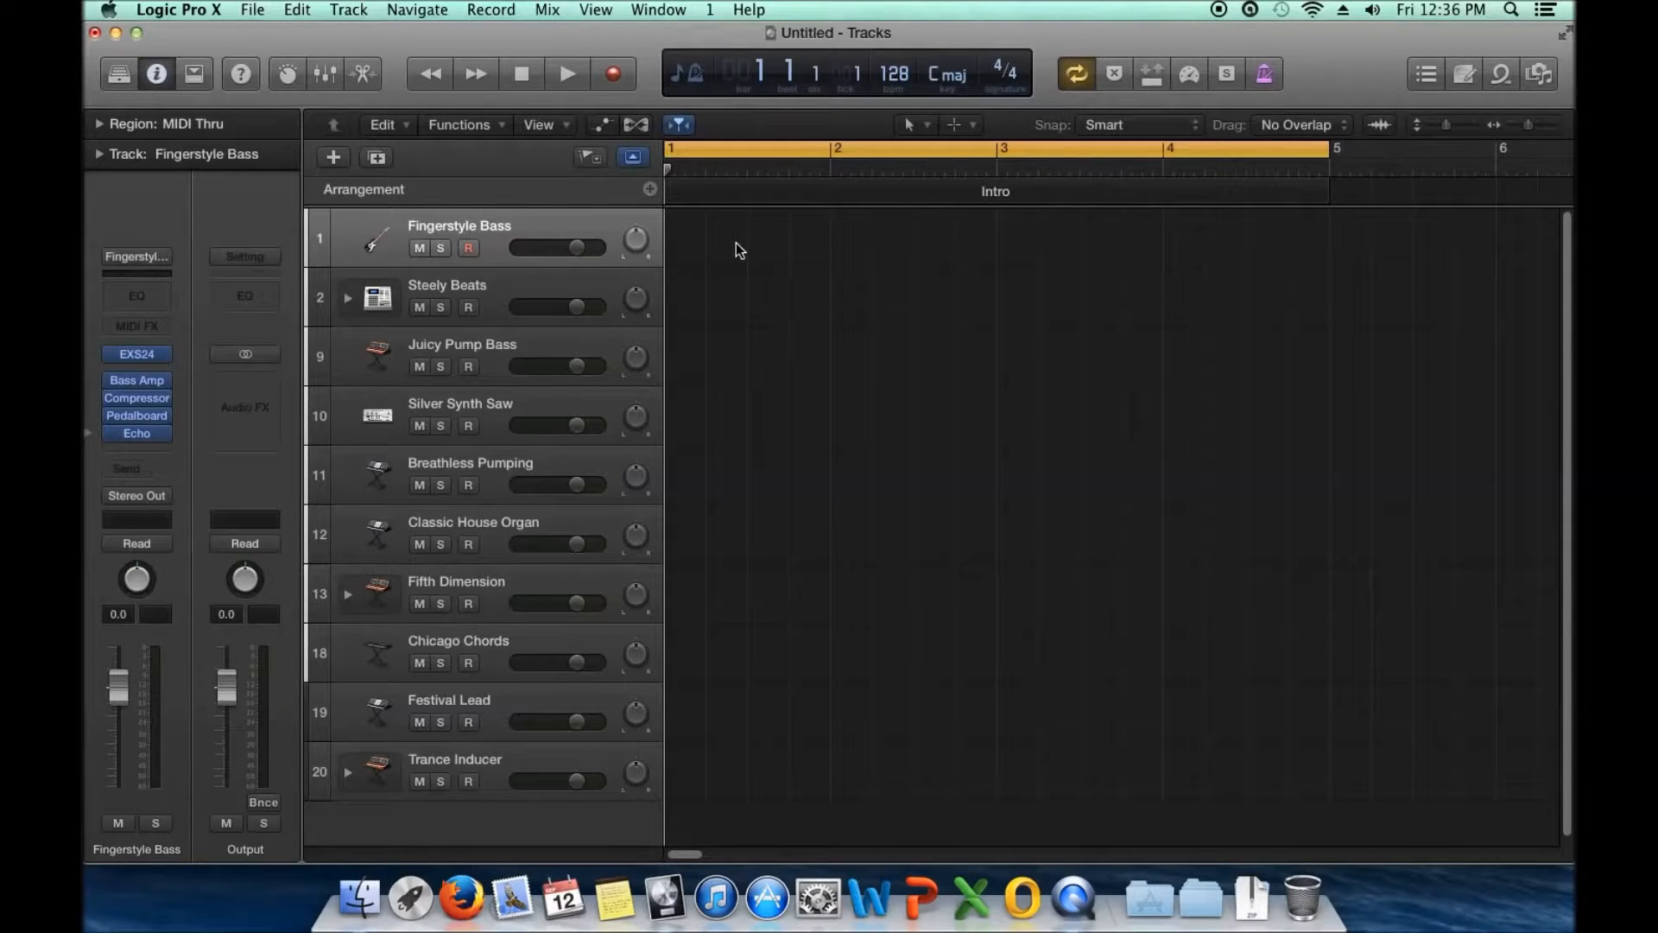
Show the media browser and examine the Logic projects listed under its audio media, collapsing the list again
{"action": "left_click", "coordinate": [1535, 78]}
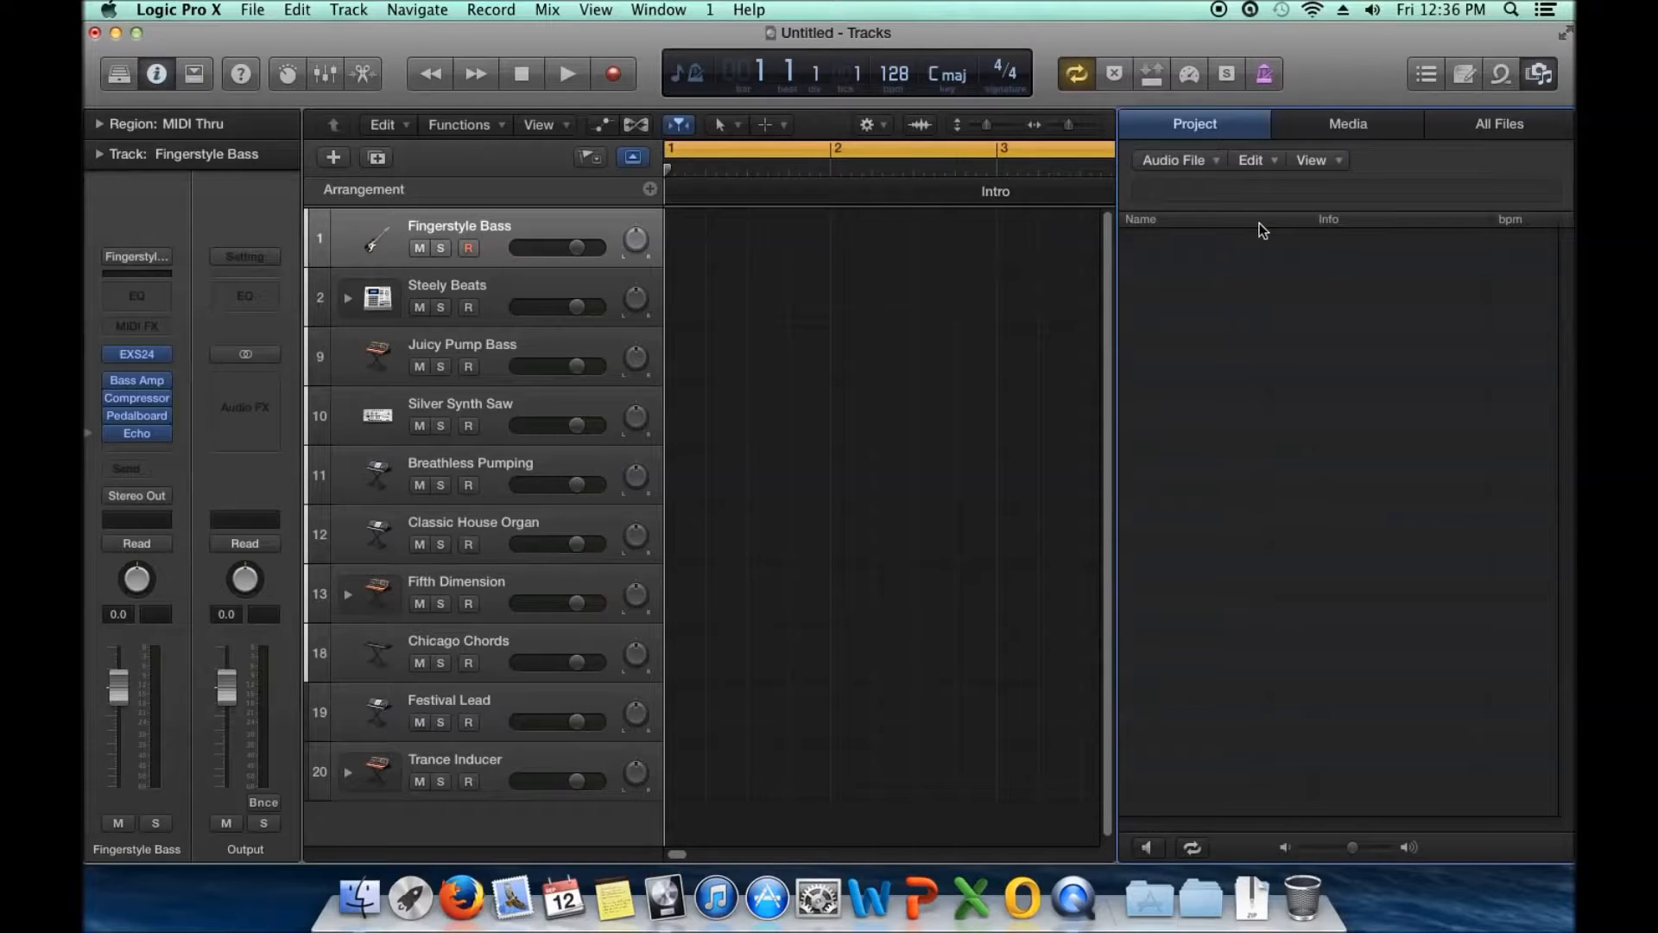
{"action": "left_click", "coordinate": [1356, 132]}
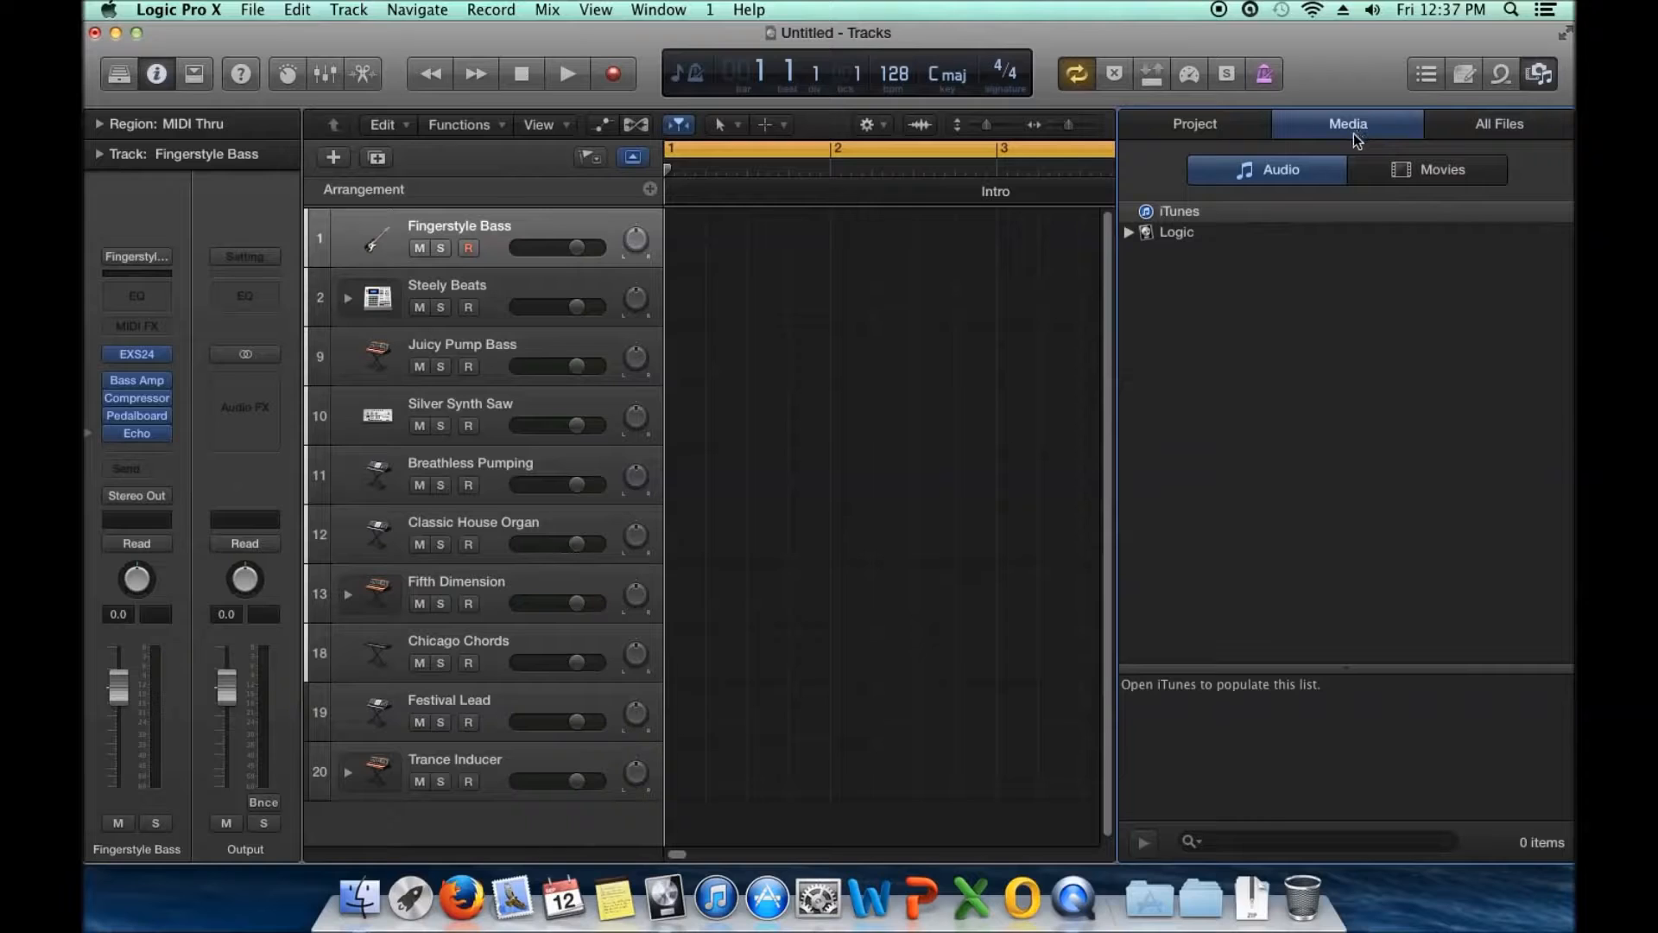
{"action": "left_click", "coordinate": [1128, 232]}
{"action": "left_click", "coordinate": [1143, 252]}
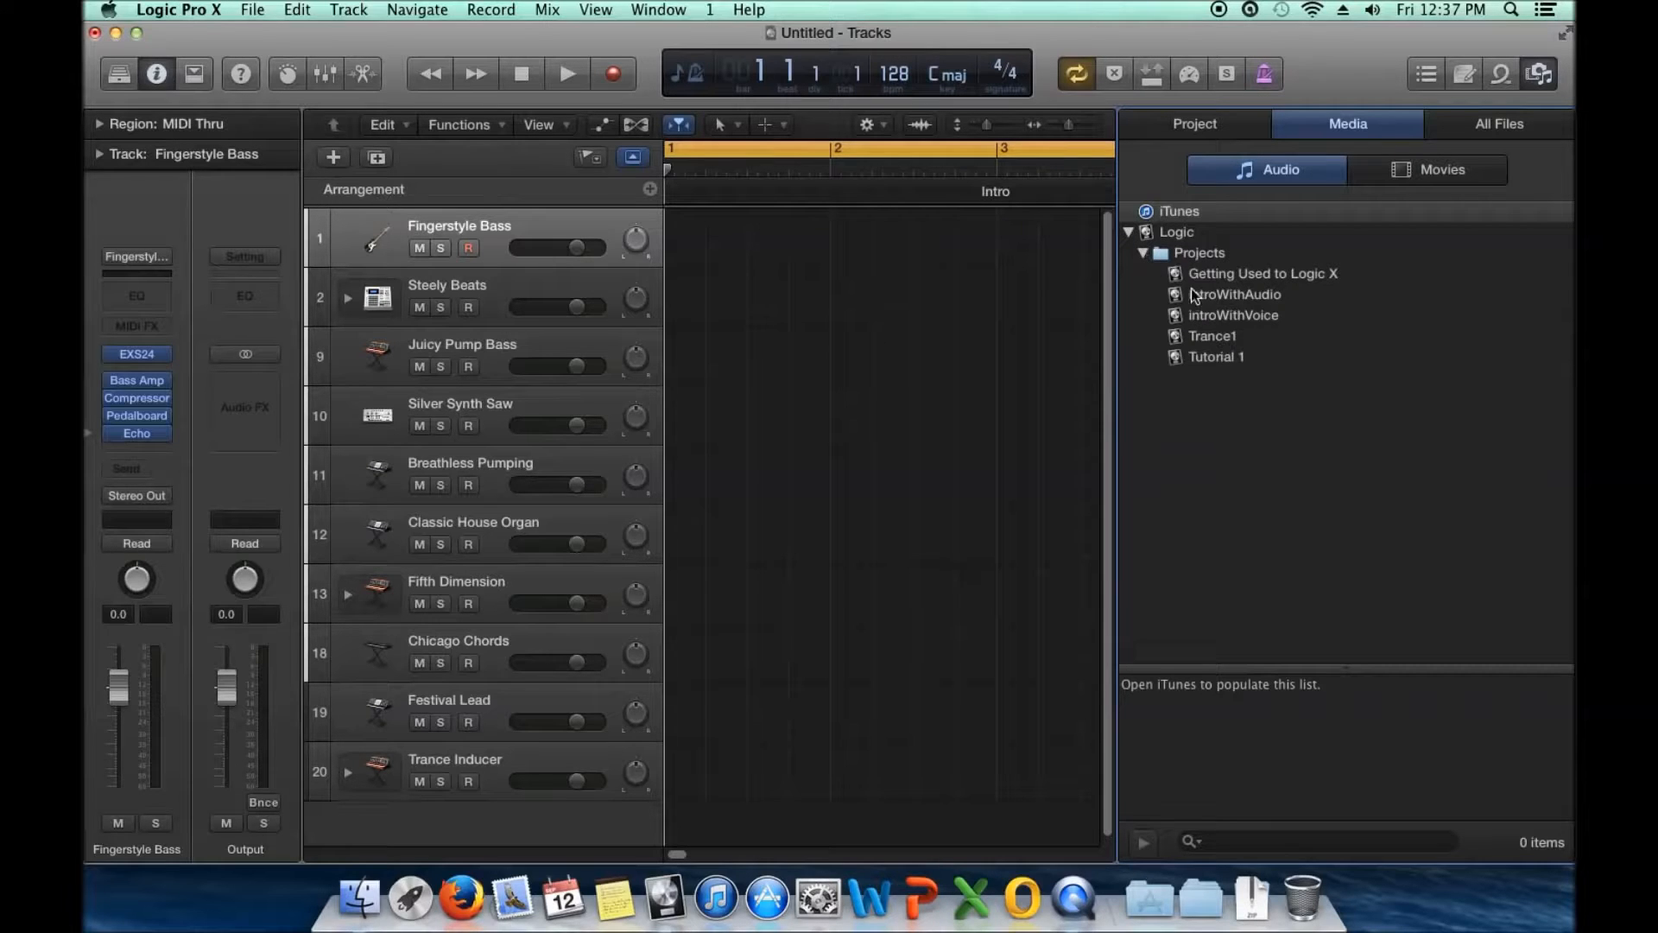
{"action": "left_click", "coordinate": [1201, 273]}
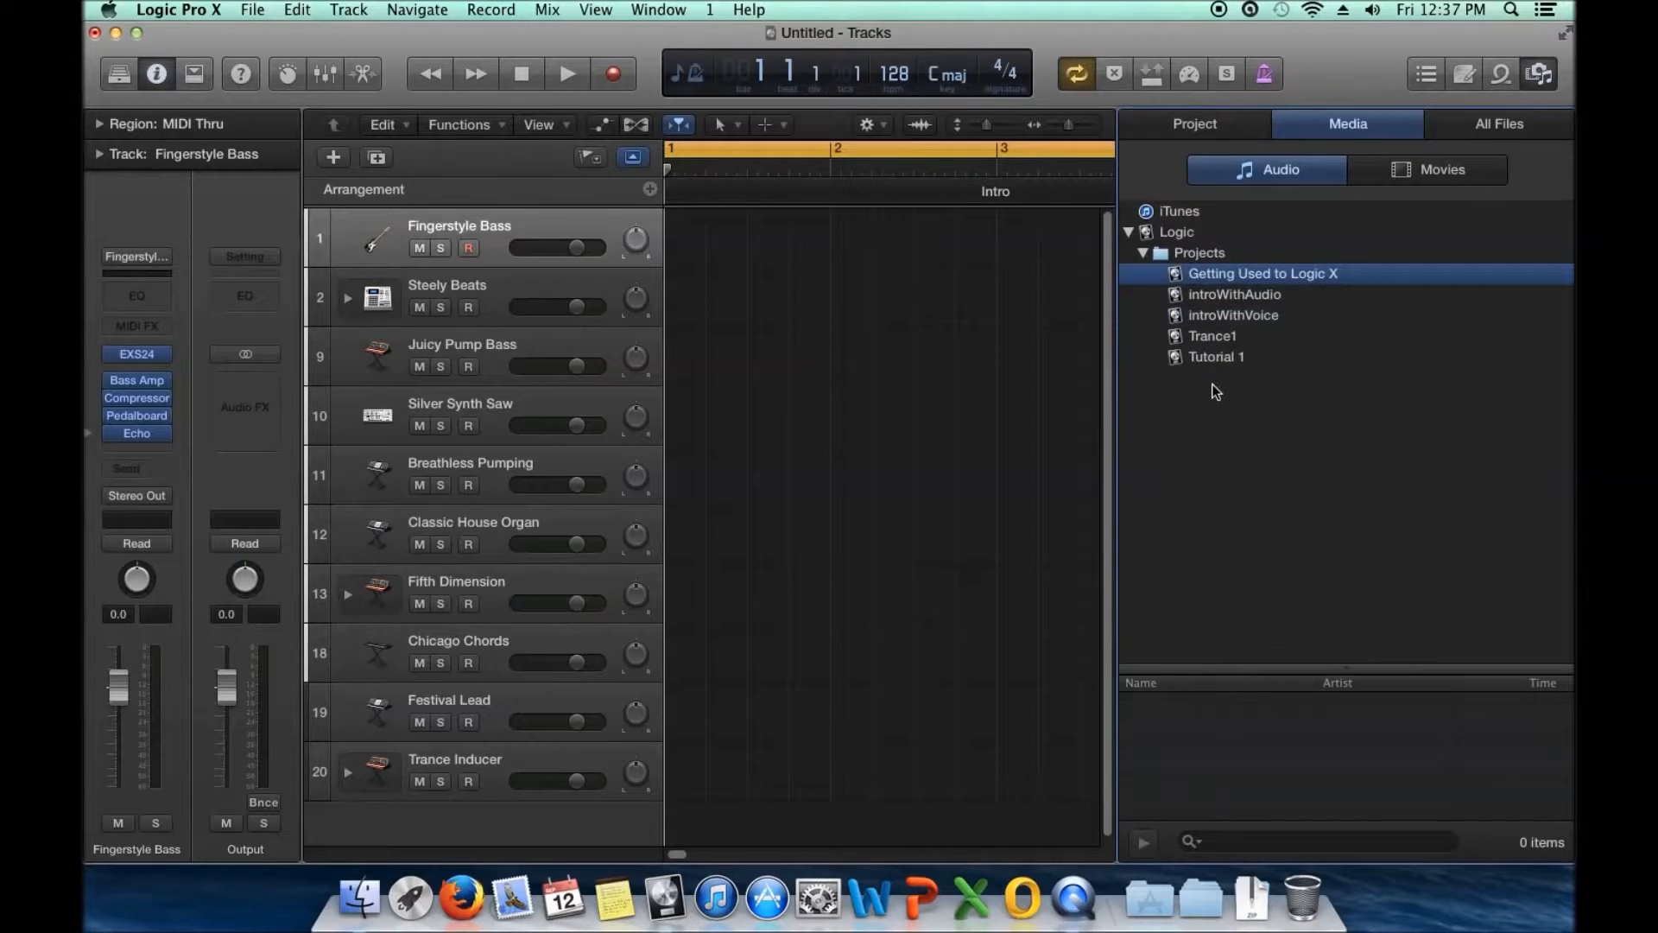
{"action": "left_click", "coordinate": [1128, 232]}
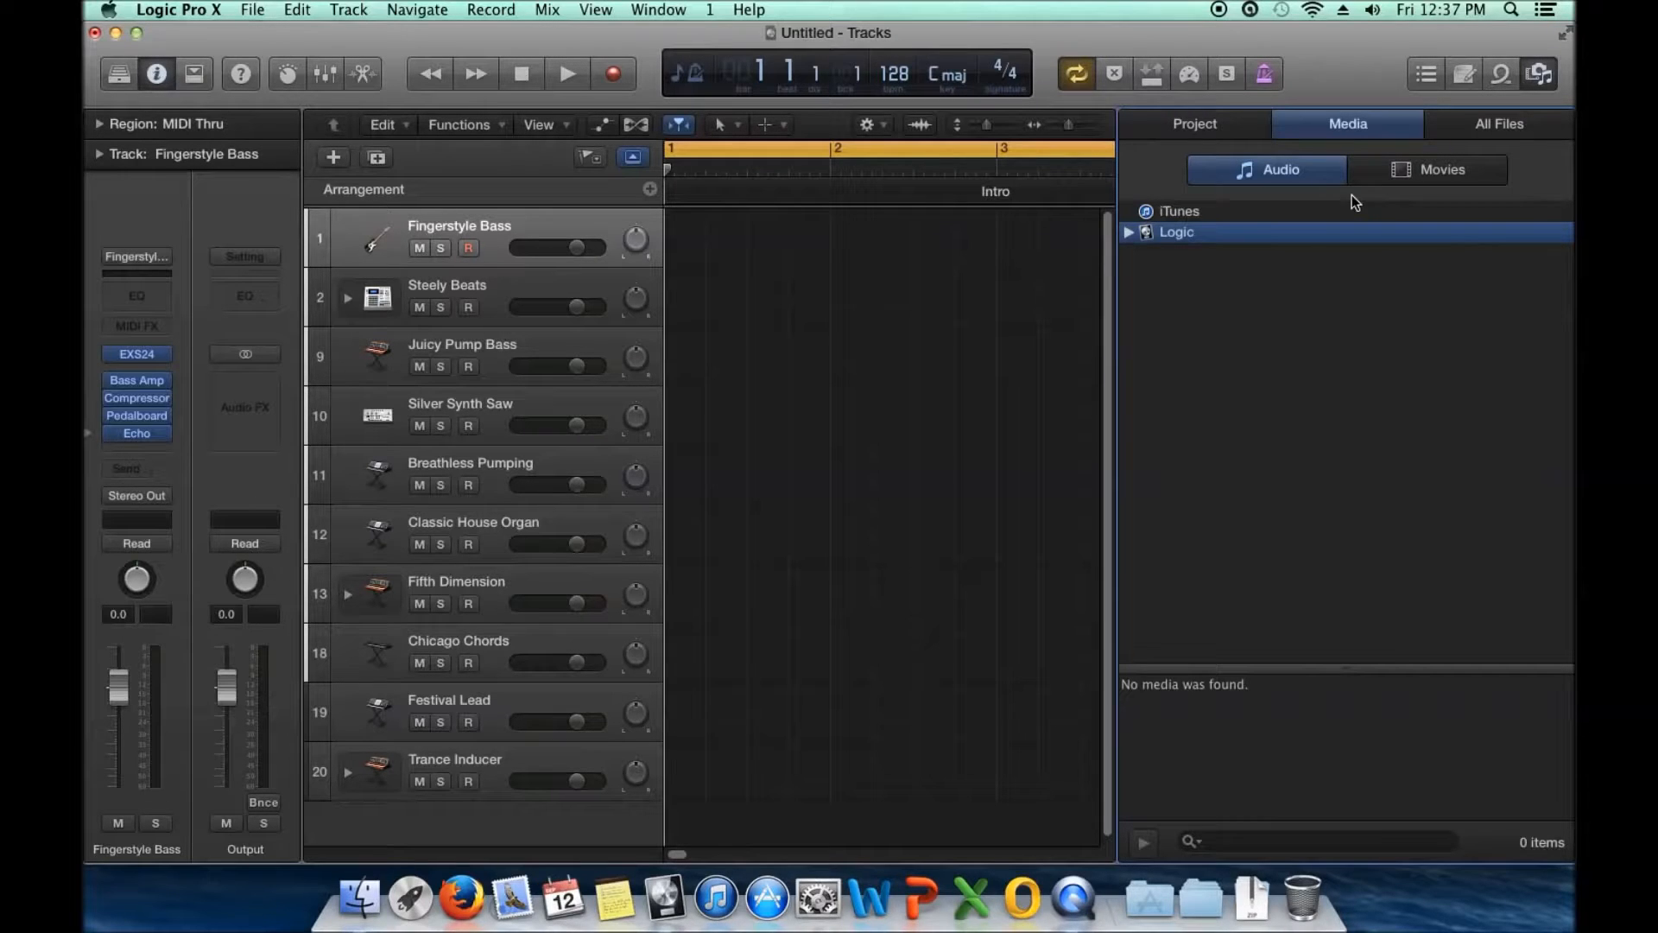
Browse all files to the Designed Samples folder inside My Samples and select Kick_001.wav
{"action": "left_click", "coordinate": [1477, 127]}
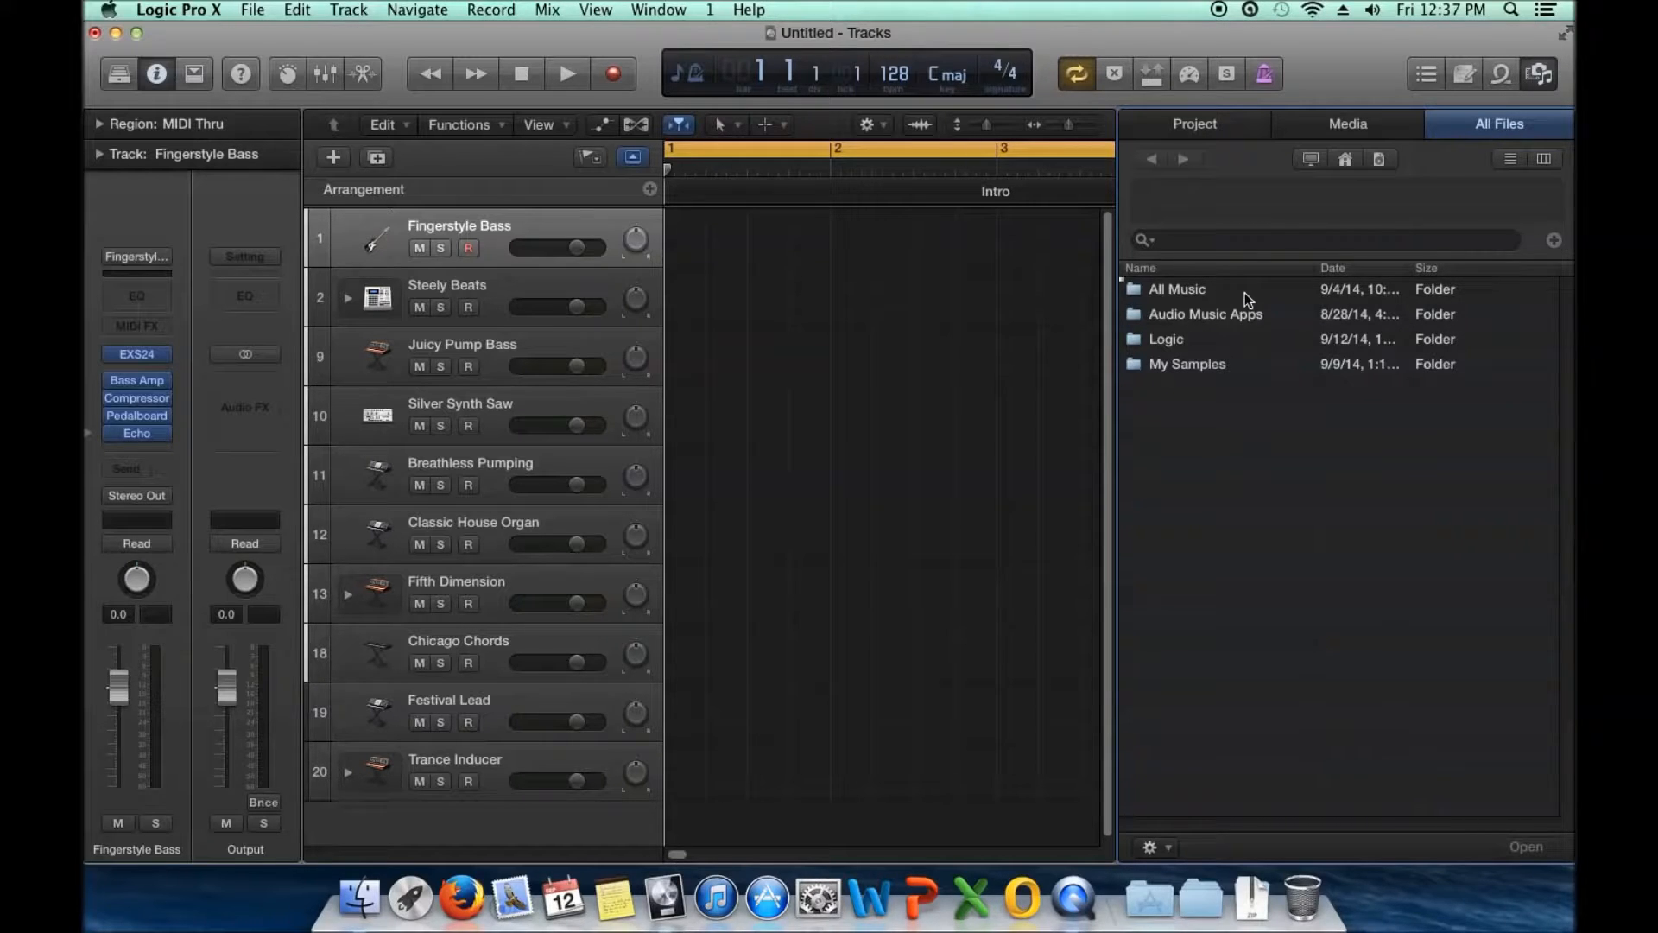
{"action": "double_click", "coordinate": [1199, 372]}
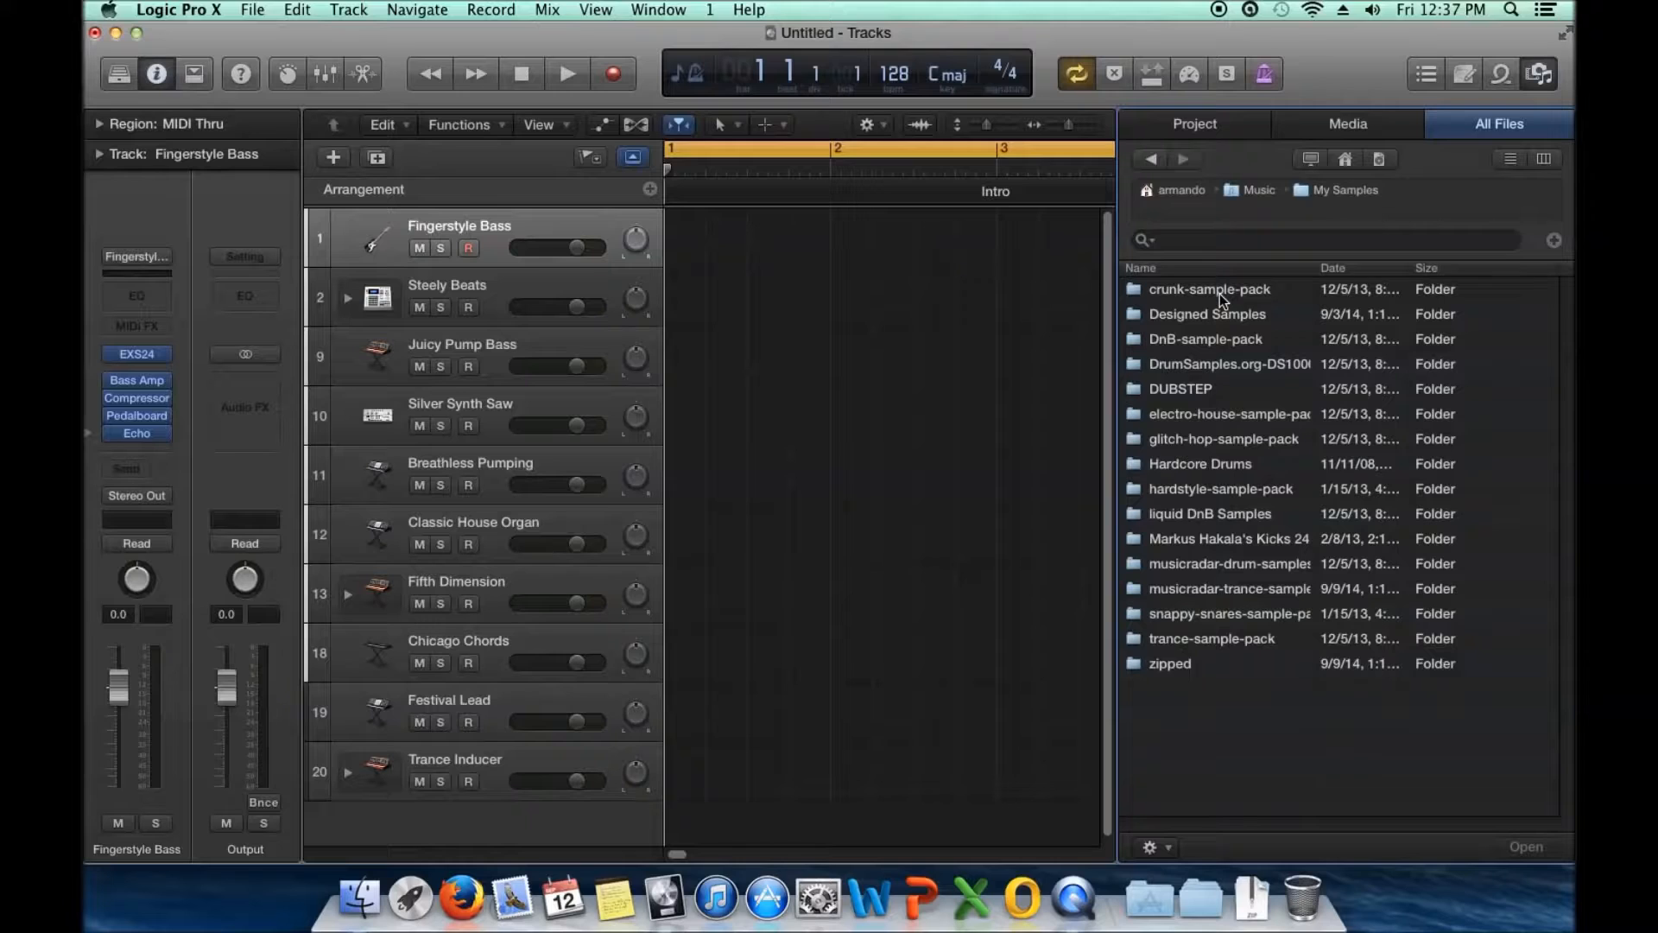
{"action": "double_click", "coordinate": [1221, 315]}
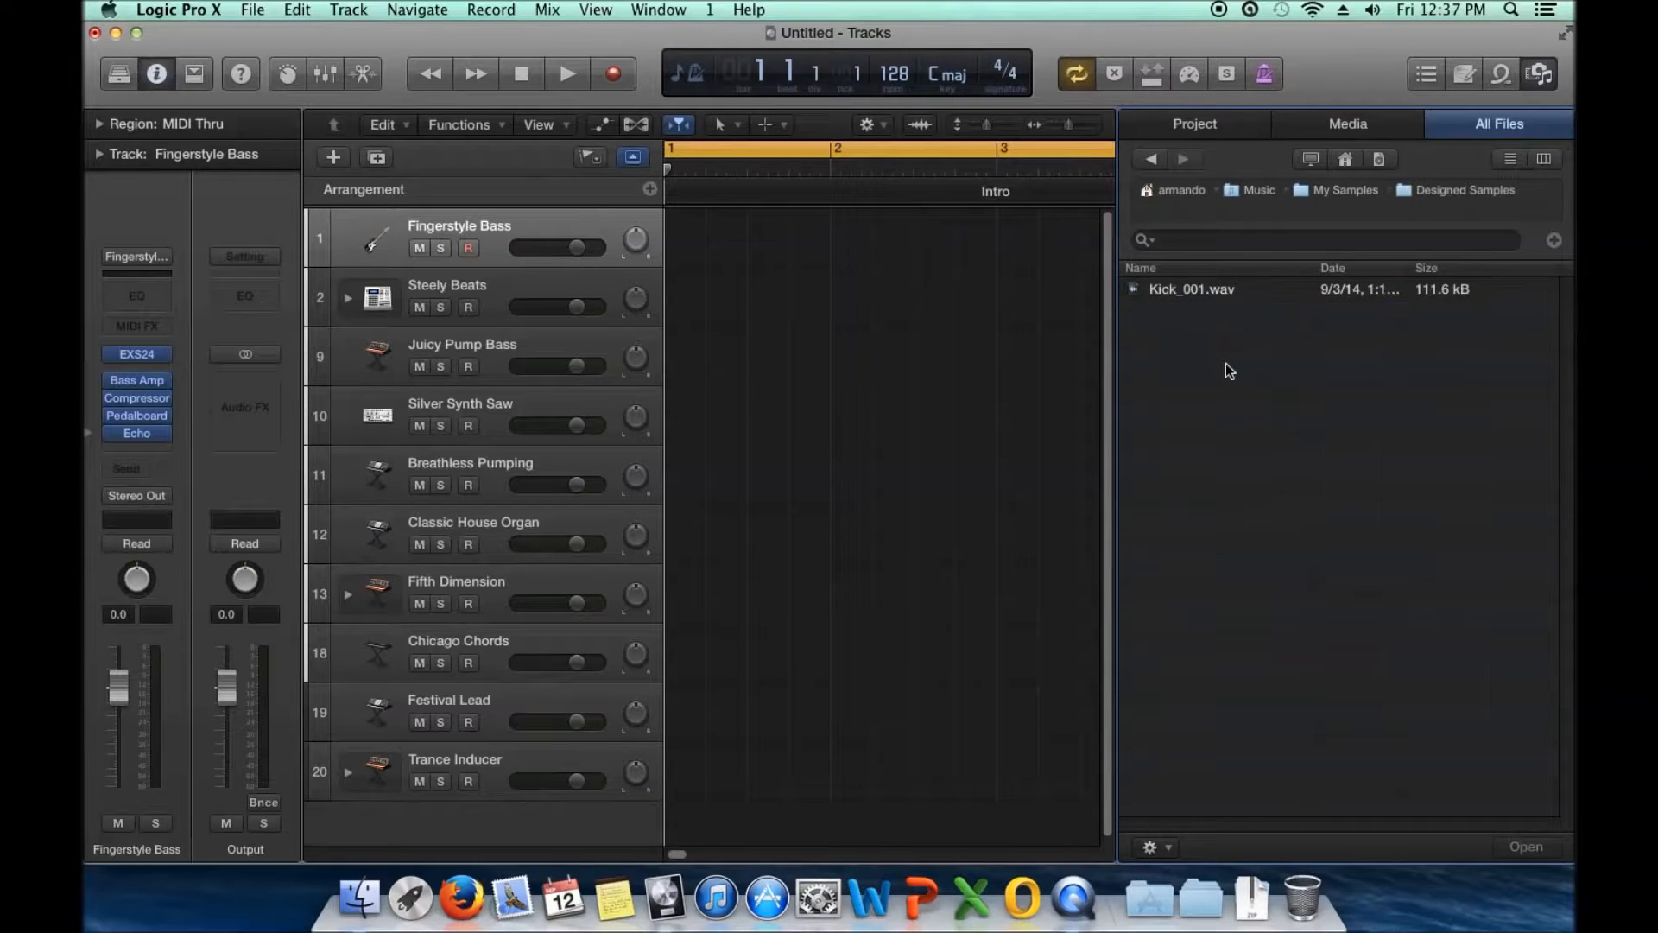
{"action": "left_click", "coordinate": [1221, 292]}
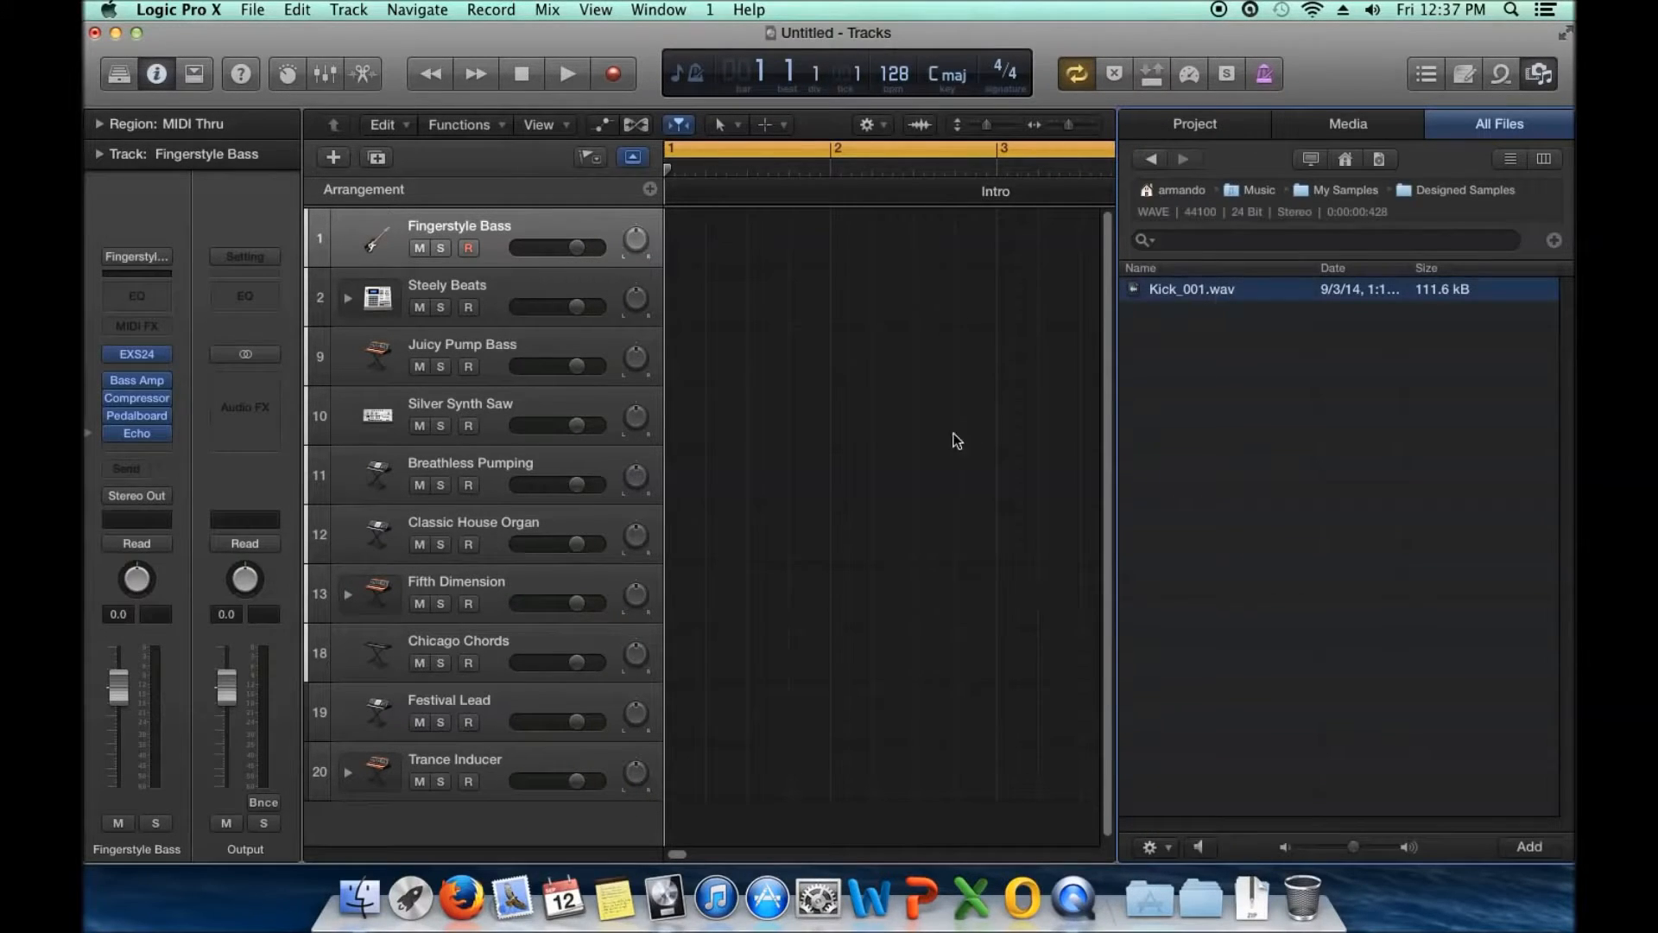
{"action": "scroll", "coordinate": [976, 412], "scroll_direction": "down", "scroll_amount": 1}
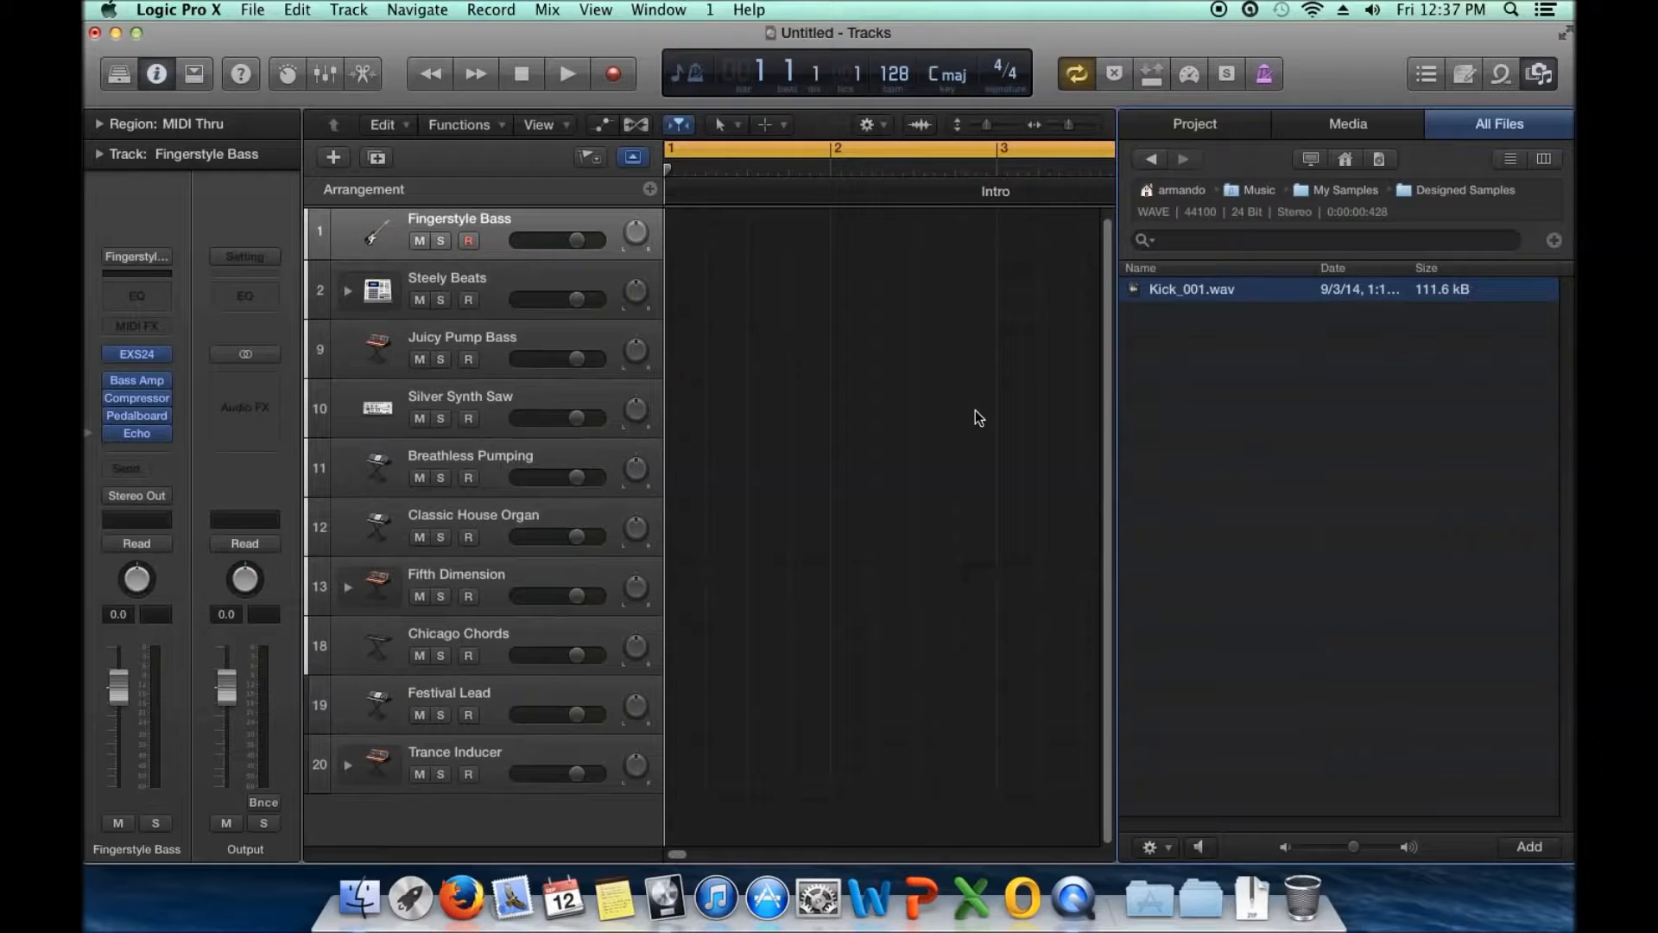
Add Kick_001.wav to a new audio track below the others at the start of bar 1, without importing its tempo information
{"action": "left_click_drag", "start_coordinate": [1246, 285], "coordinate": [791, 649]}
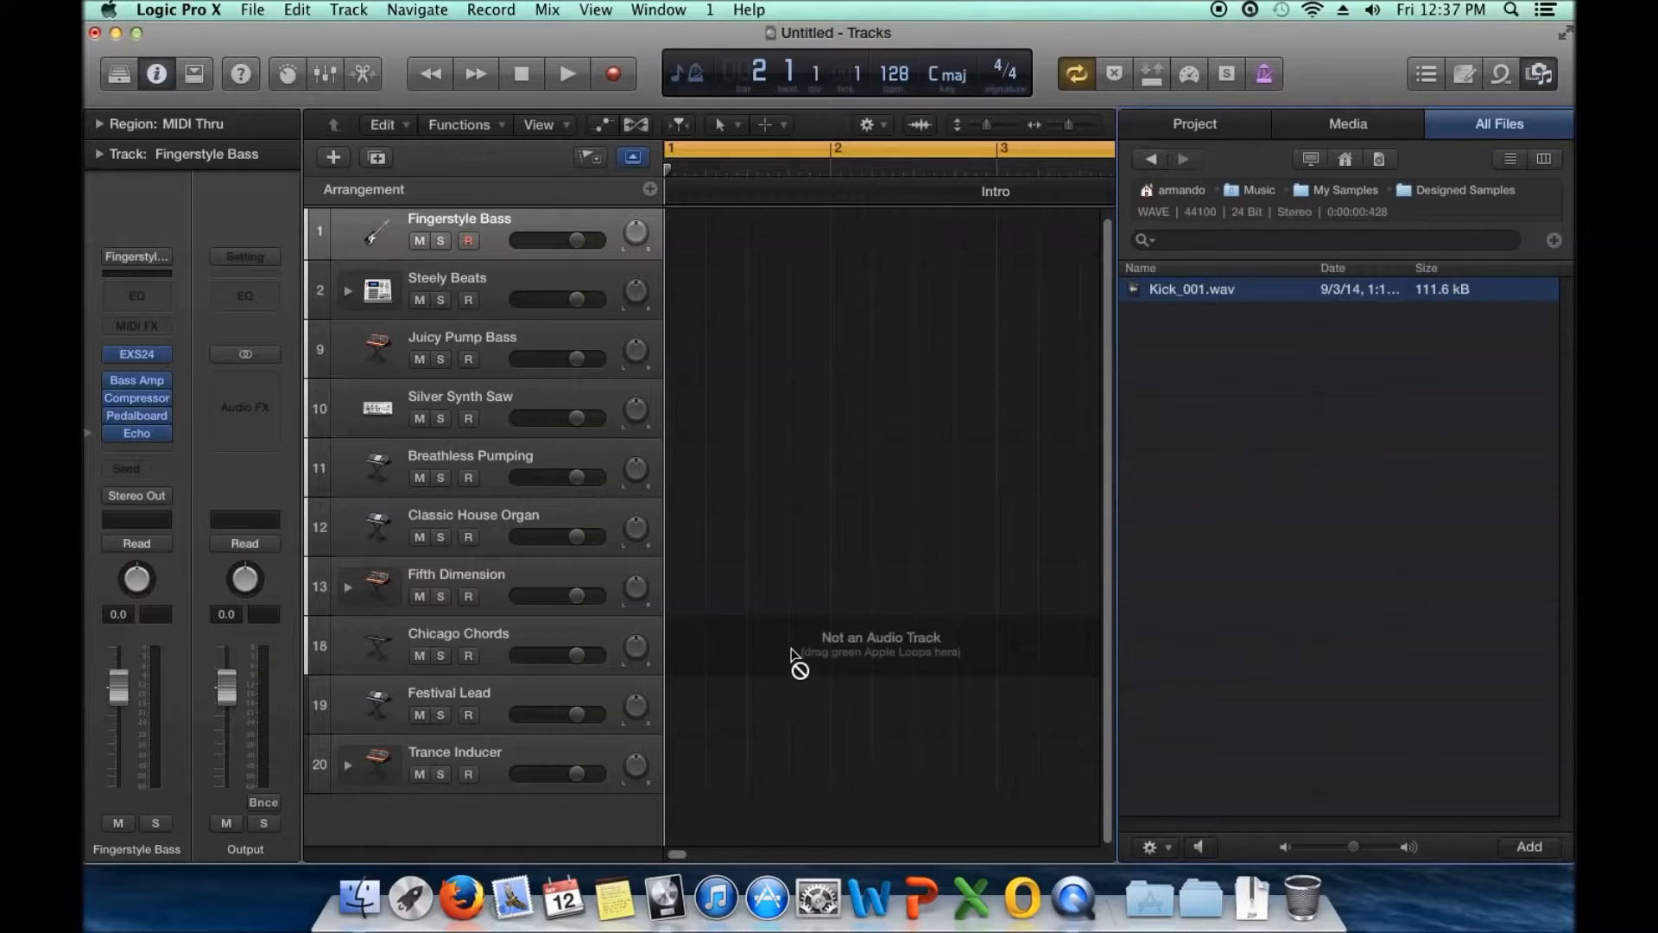
{"action": "left_click_drag", "start_coordinate": [791, 650], "coordinate": [689, 816]}
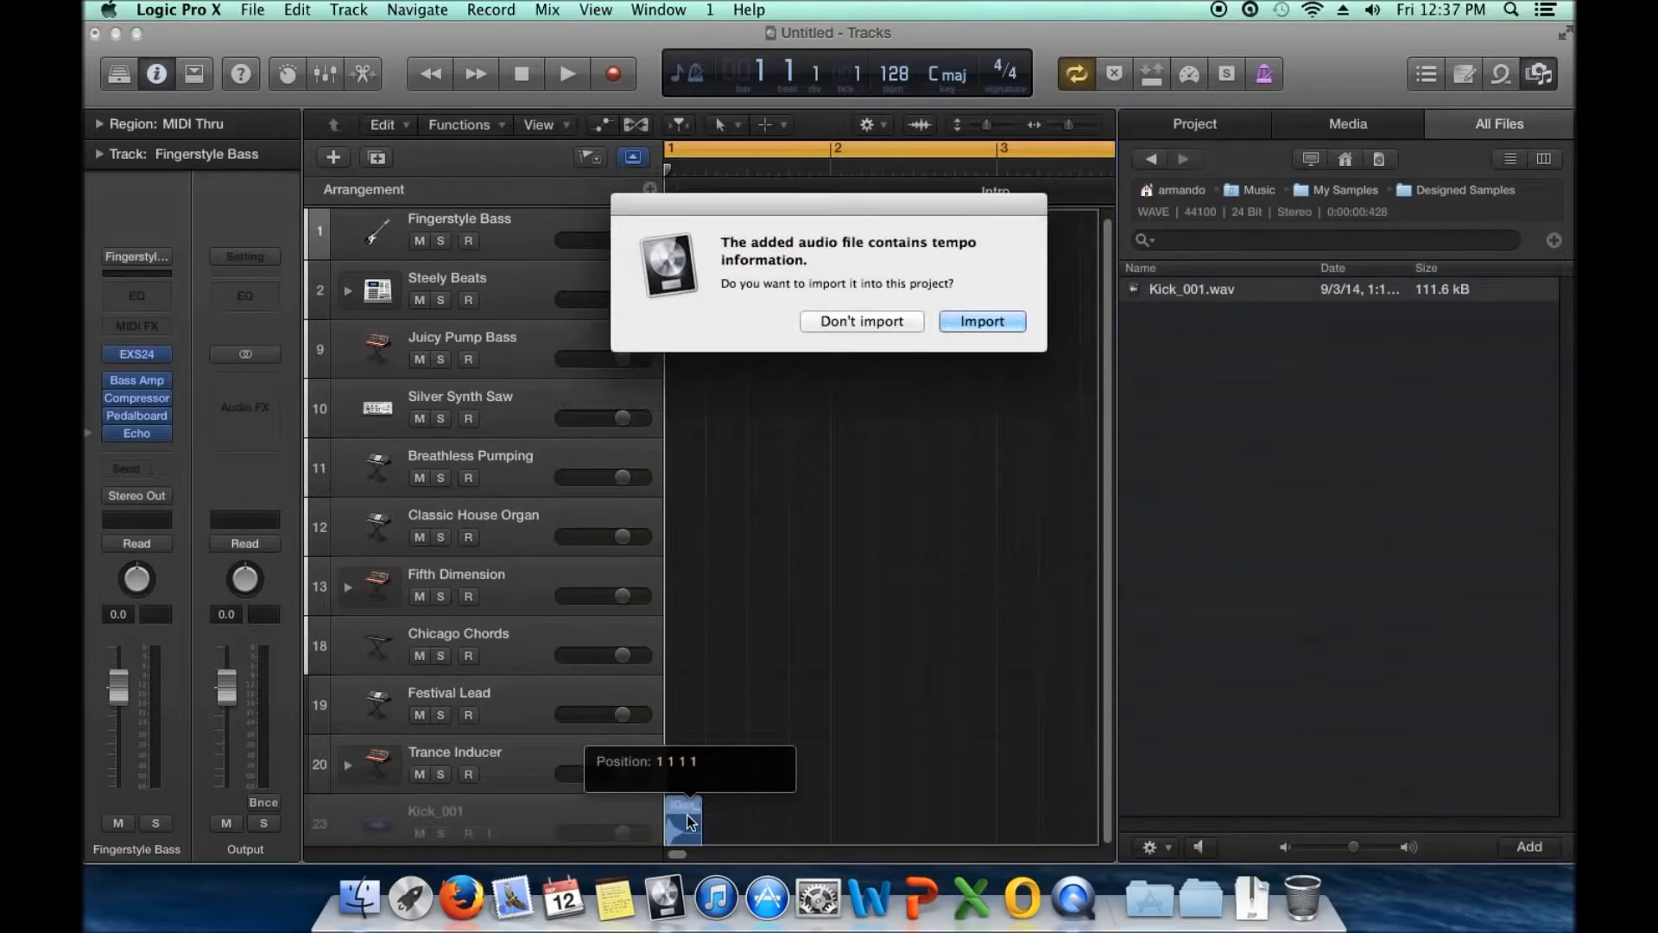
{"action": "left_click", "coordinate": [890, 323]}
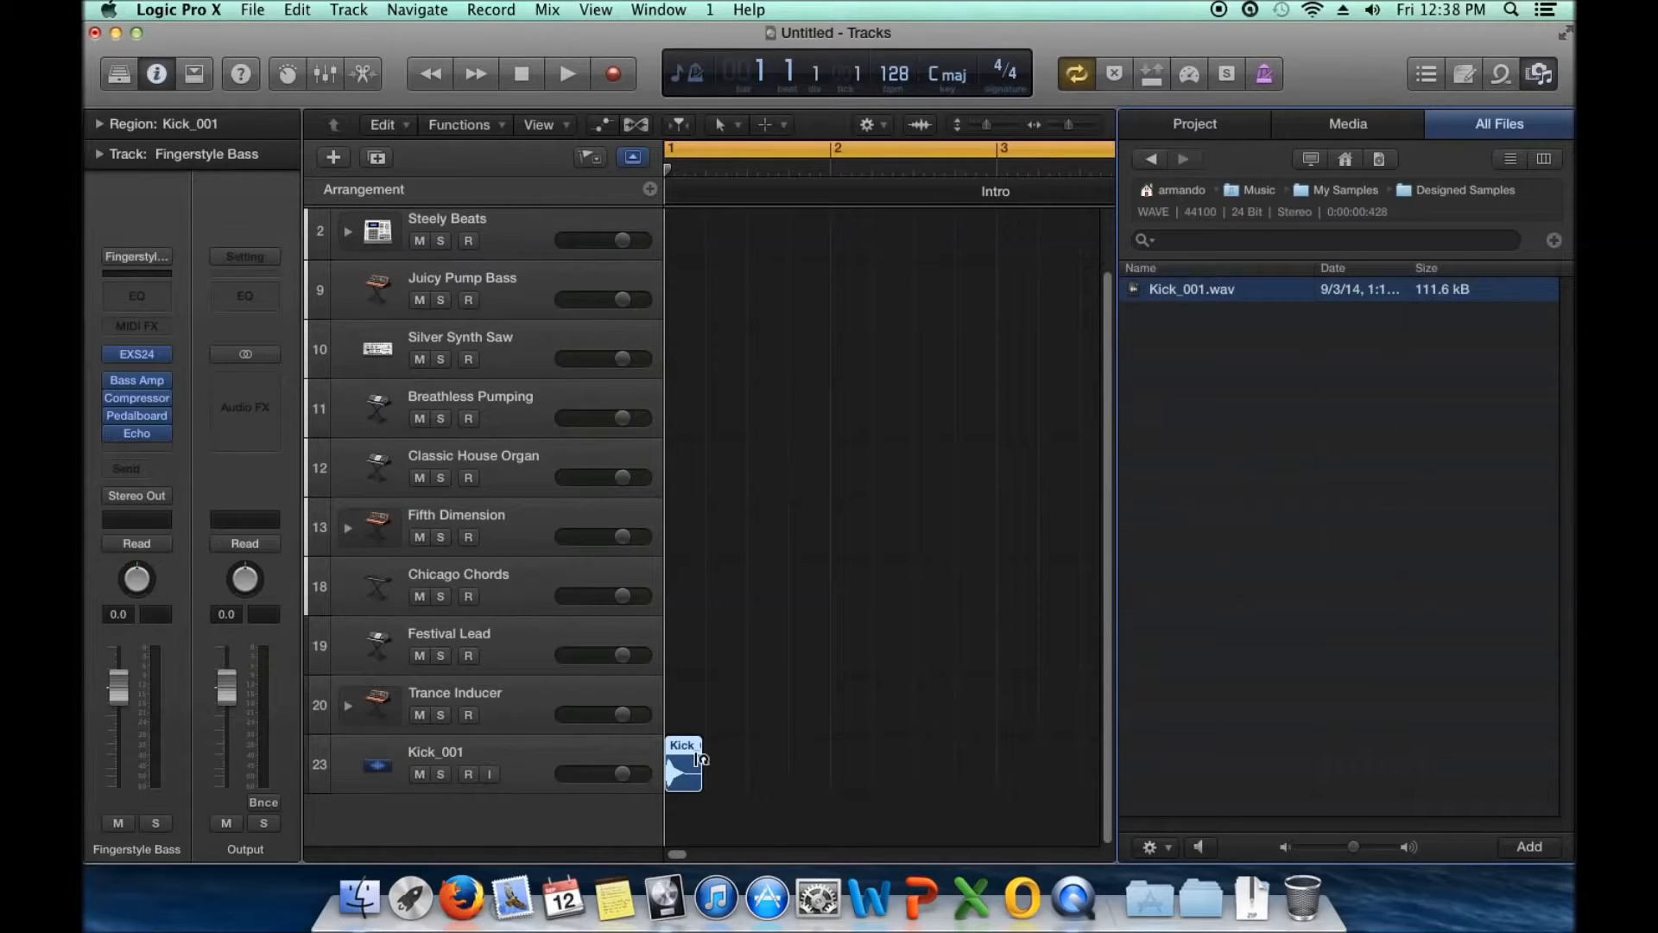
{"action": "left_click_drag", "start_coordinate": [675, 758], "coordinate": [683, 759]}
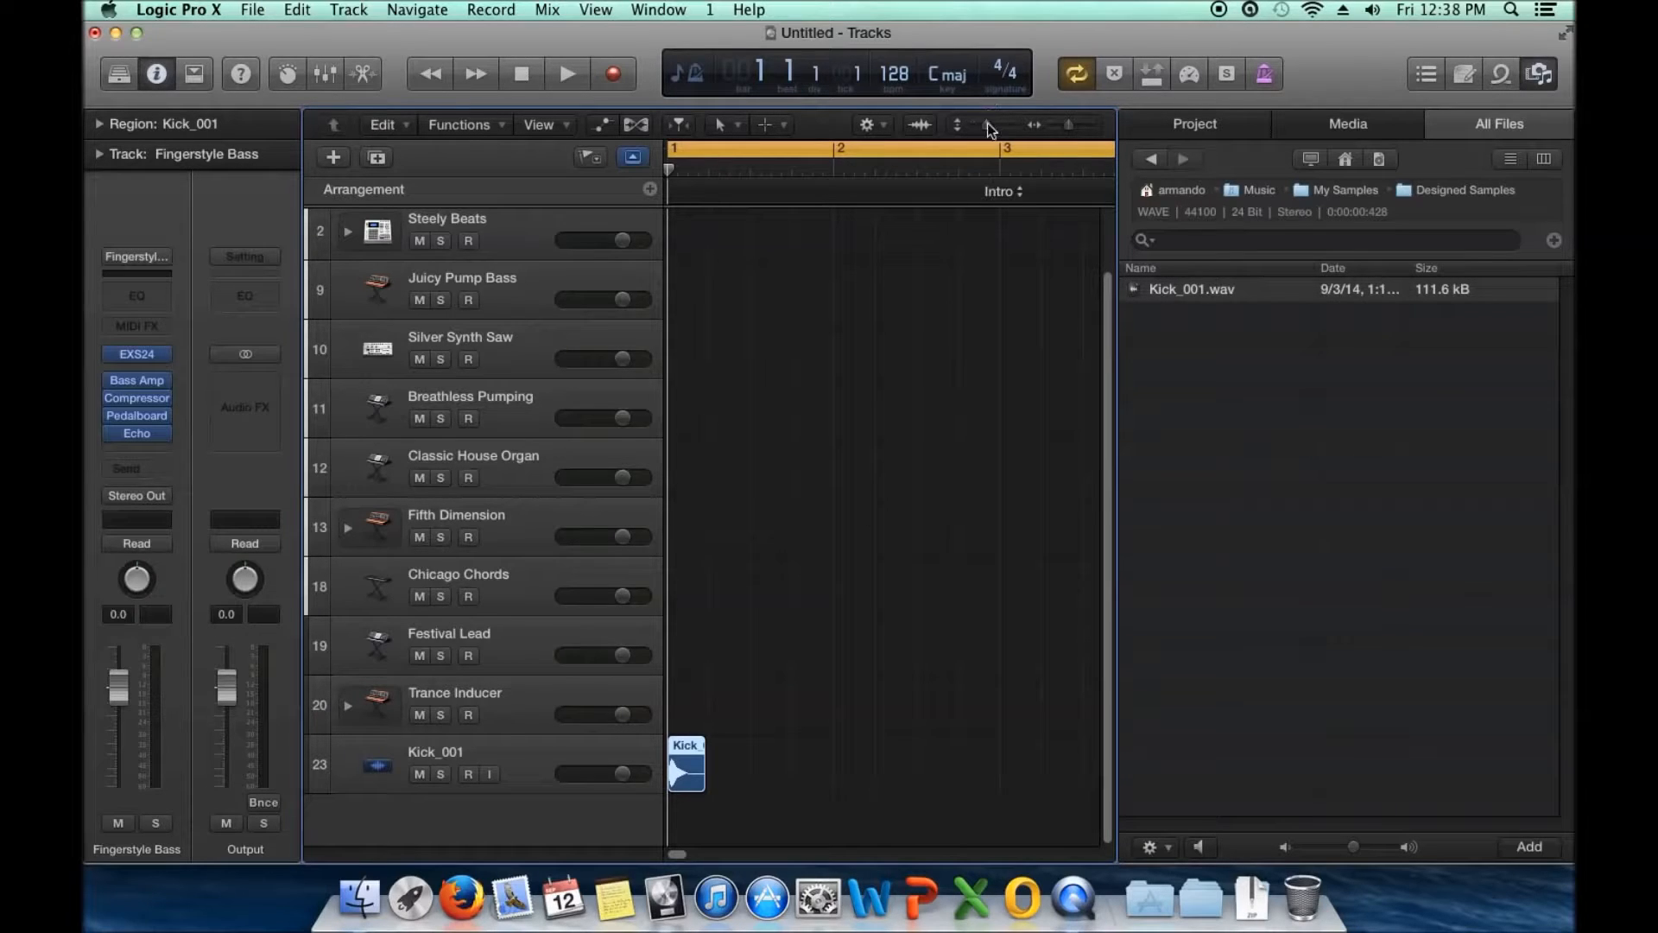
Split the Kick_001 region at playhead position 1 1 1 161 and delete the part before the split
{"action": "left_click_drag", "start_coordinate": [989, 128], "coordinate": [1085, 128]}
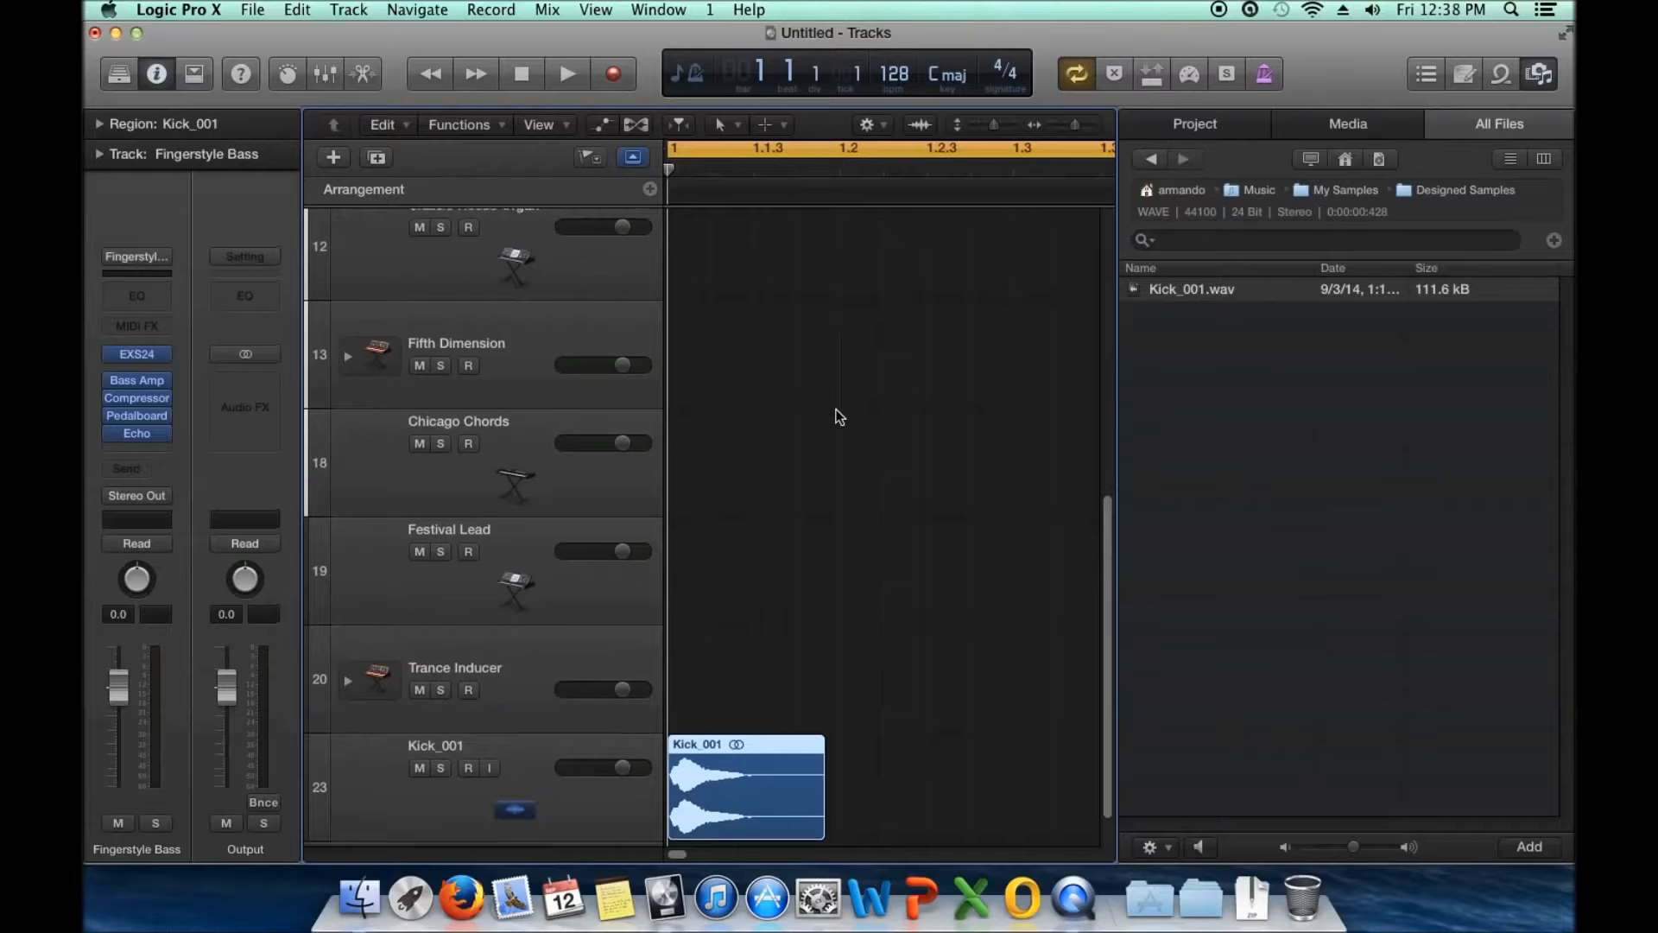
{"action": "scroll", "coordinate": [829, 436], "scroll_direction": "down", "scroll_amount": 2}
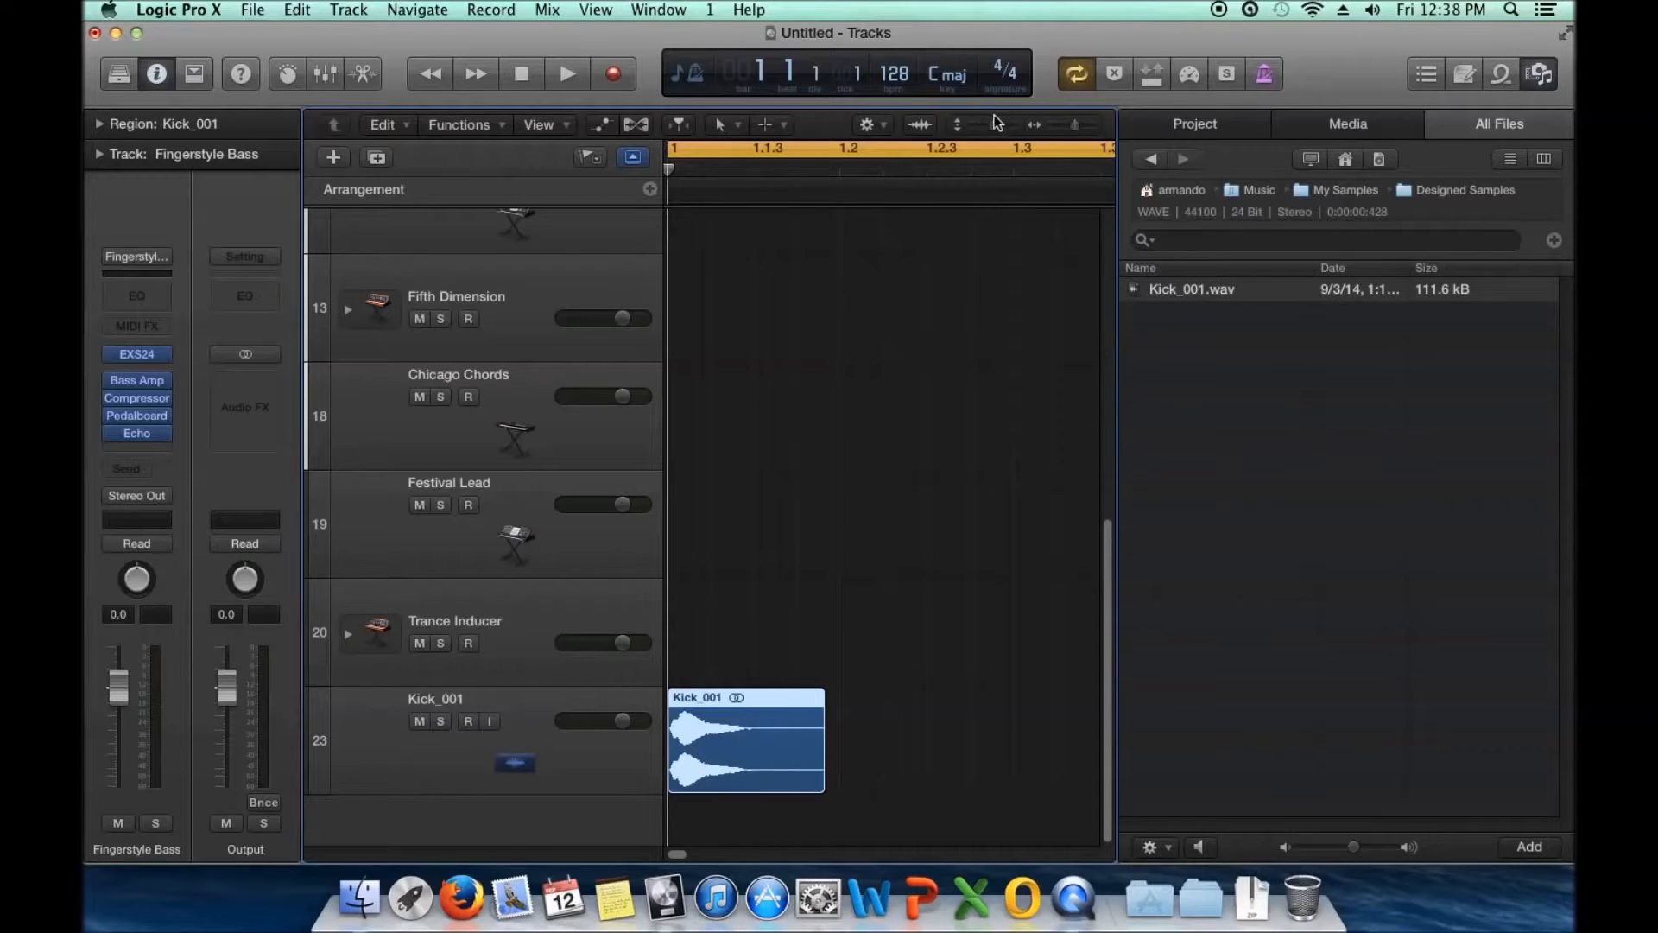
{"action": "mouse_move", "coordinate": [993, 124]}
{"action": "left_mouse_down"}
{"action": "mouse_move", "coordinate": [1089, 126]}
{"action": "mouse_move", "coordinate": [1001, 127]}
{"action": "left_mouse_up"}
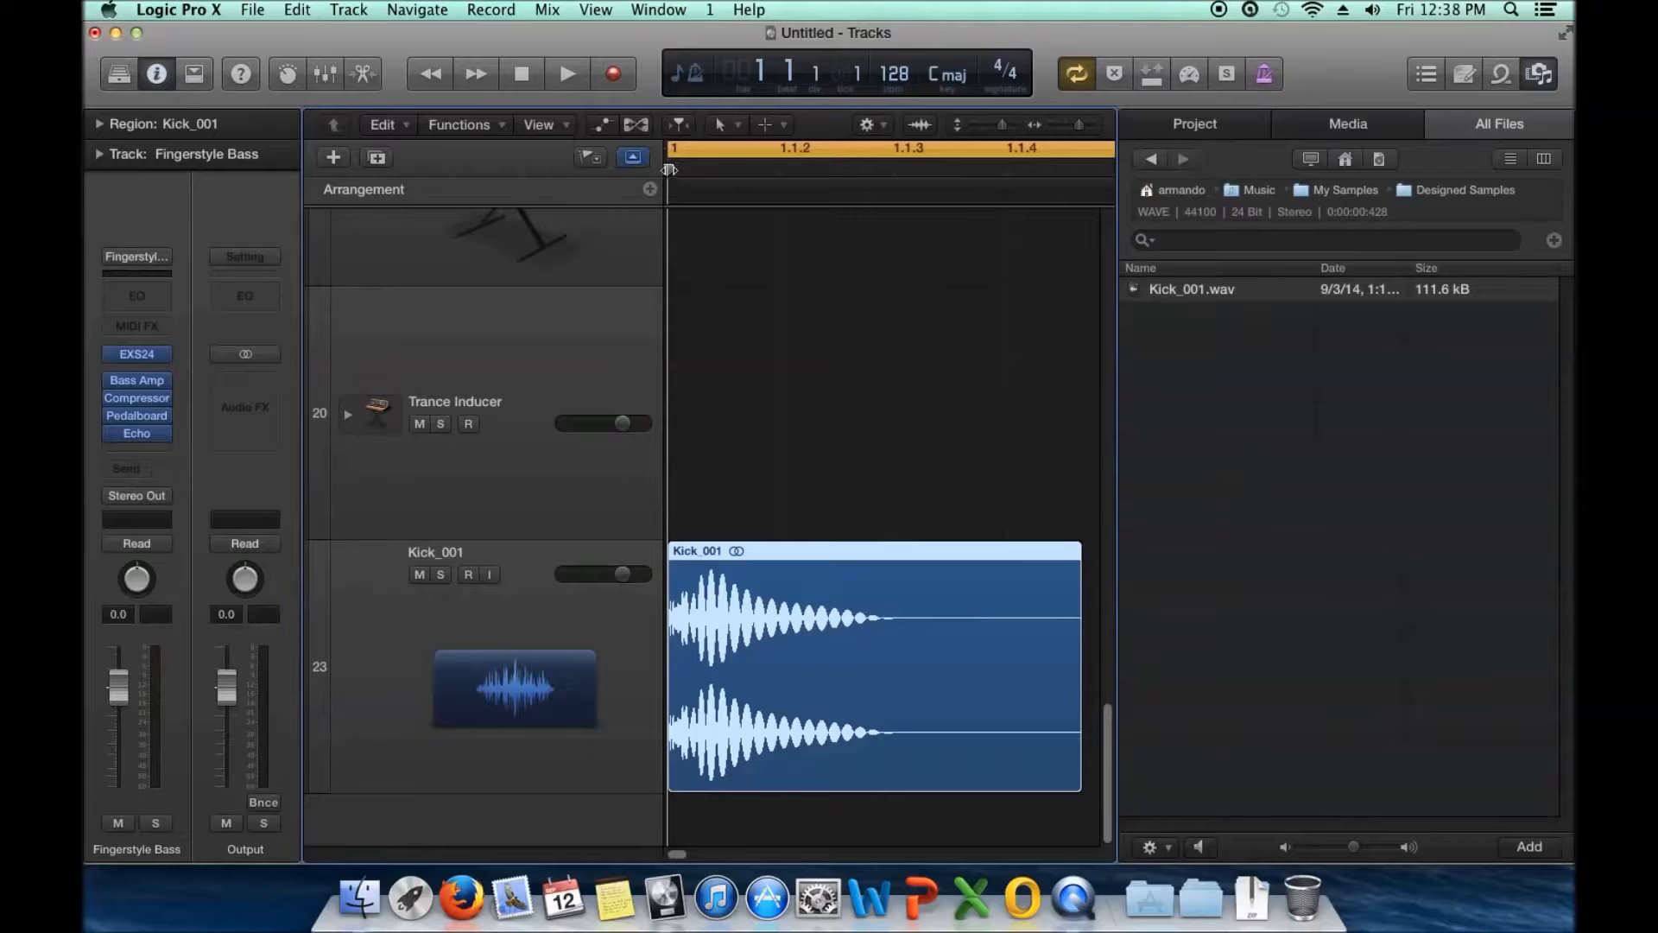
{"action": "left_click_drag", "start_coordinate": [668, 170], "coordinate": [745, 229]}
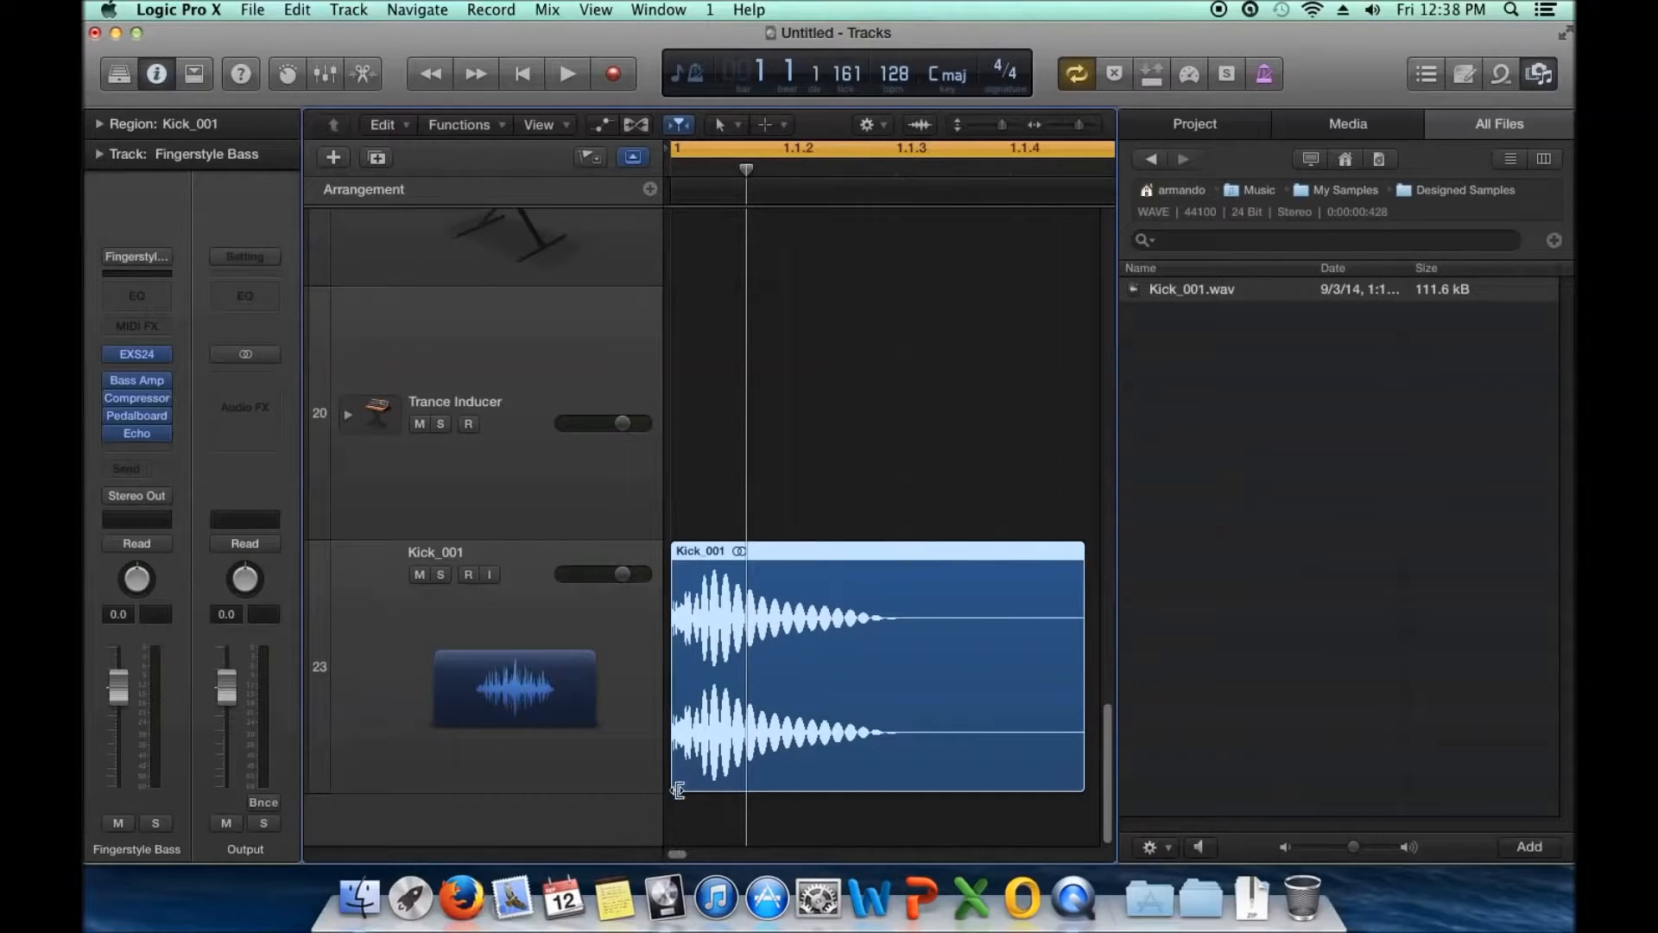
{"action": "right_click", "coordinate": [807, 616]}
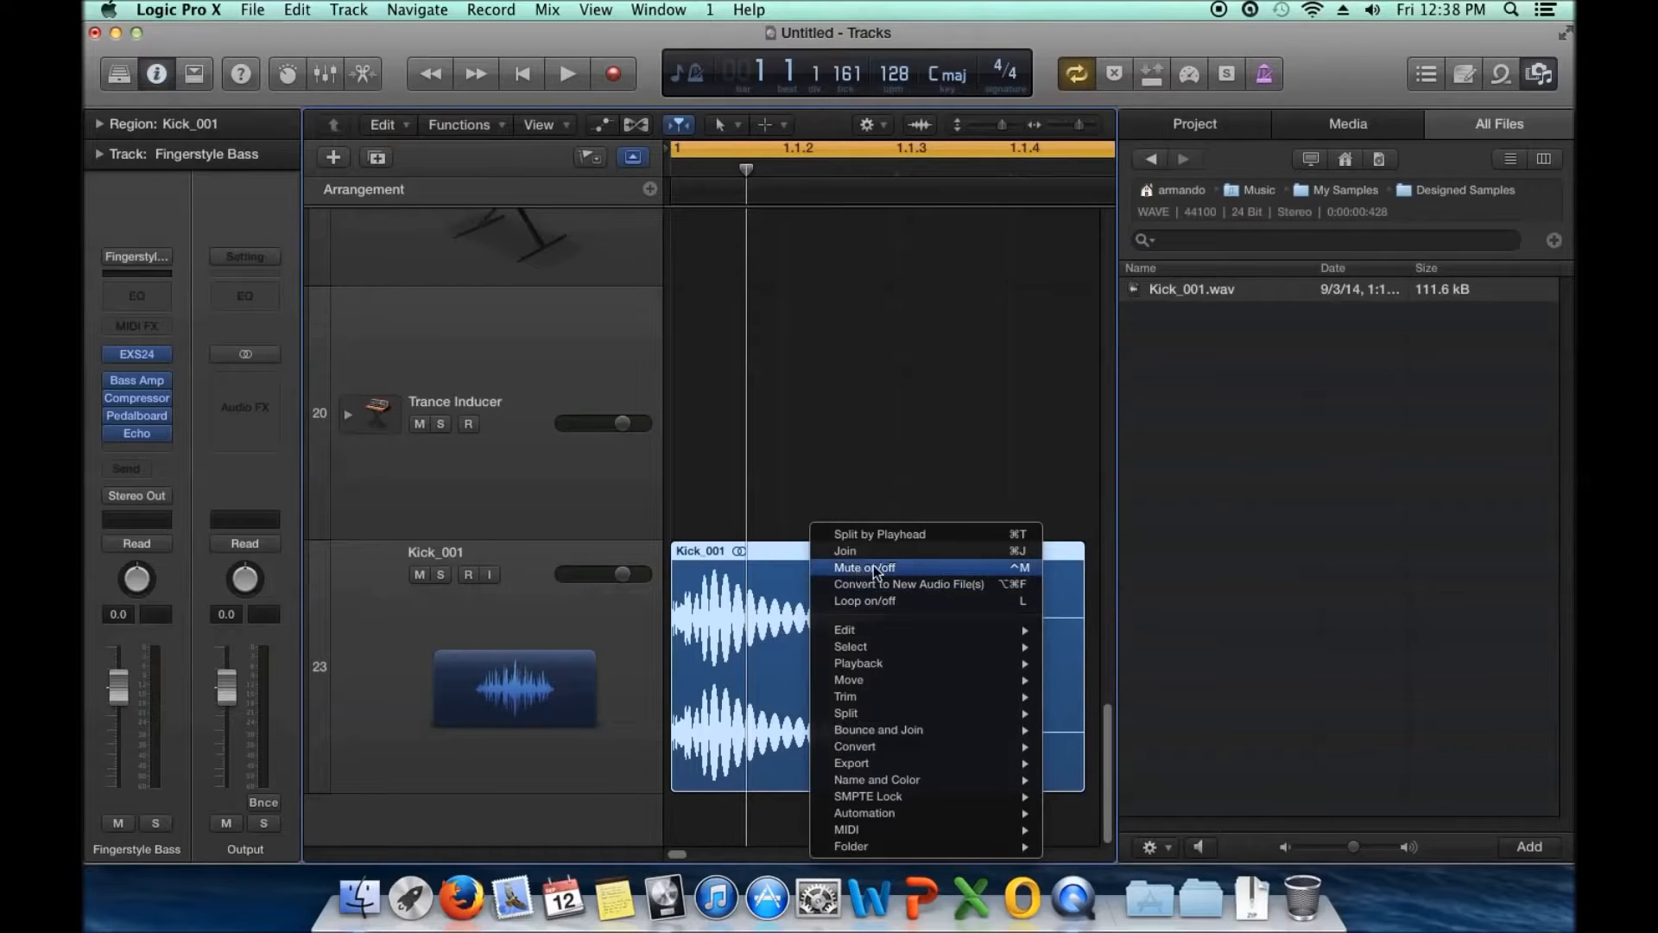
{"action": "left_click", "coordinate": [905, 534]}
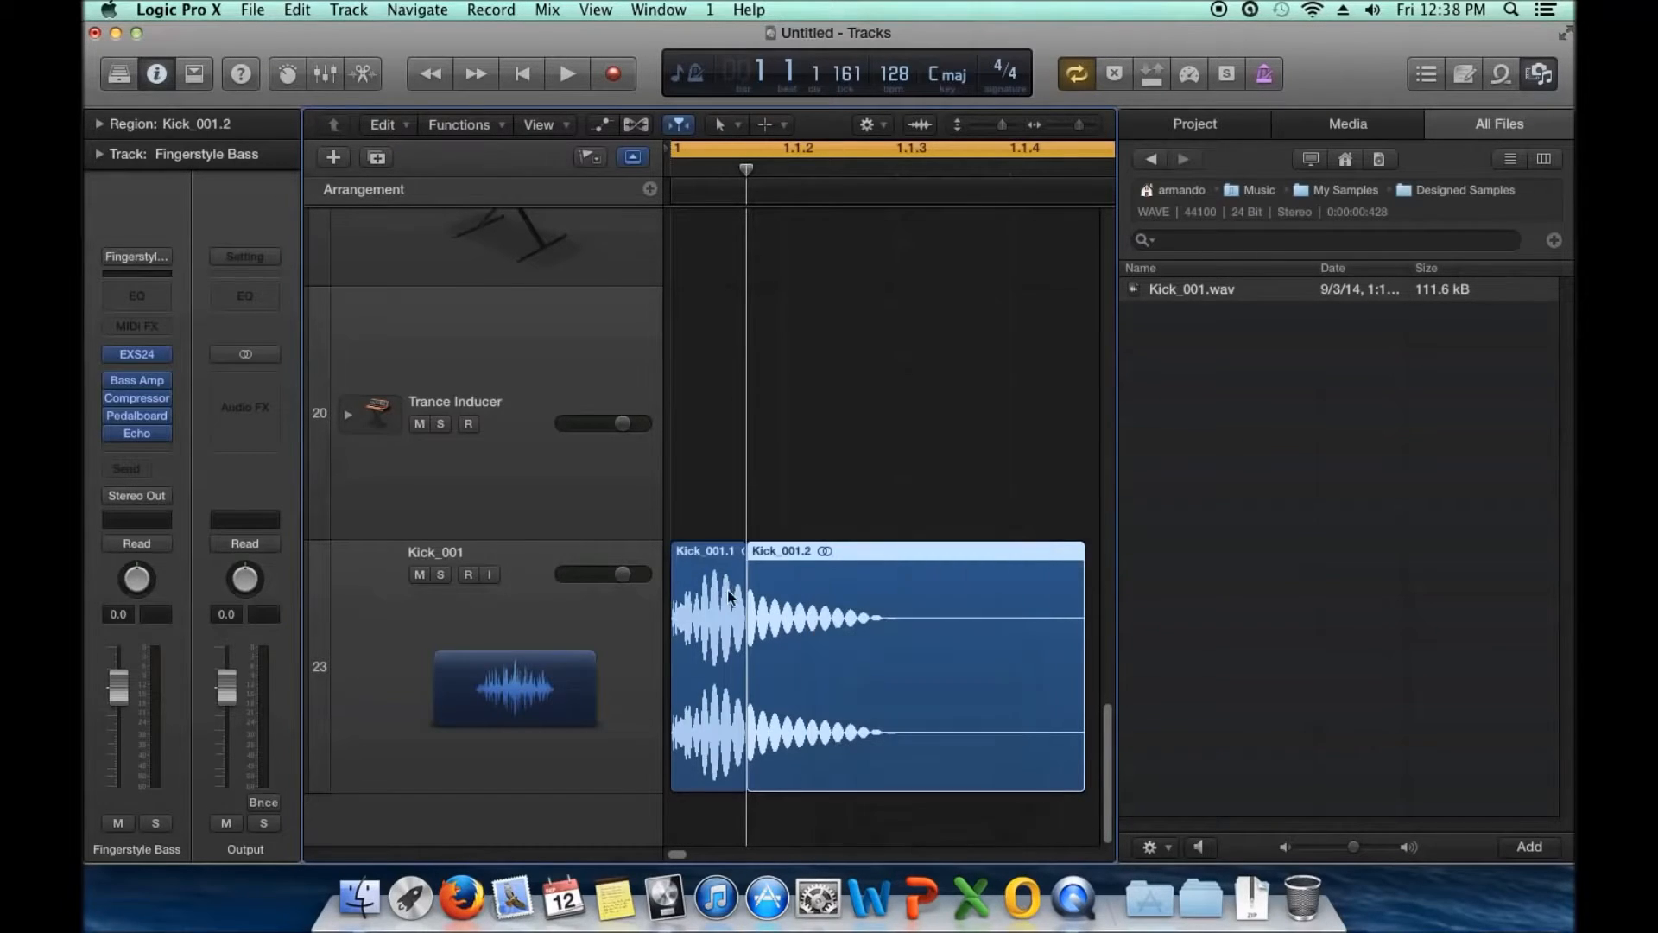
{"action": "left_click", "coordinate": [728, 594]}
{"action": "key", "text": "Delete"}
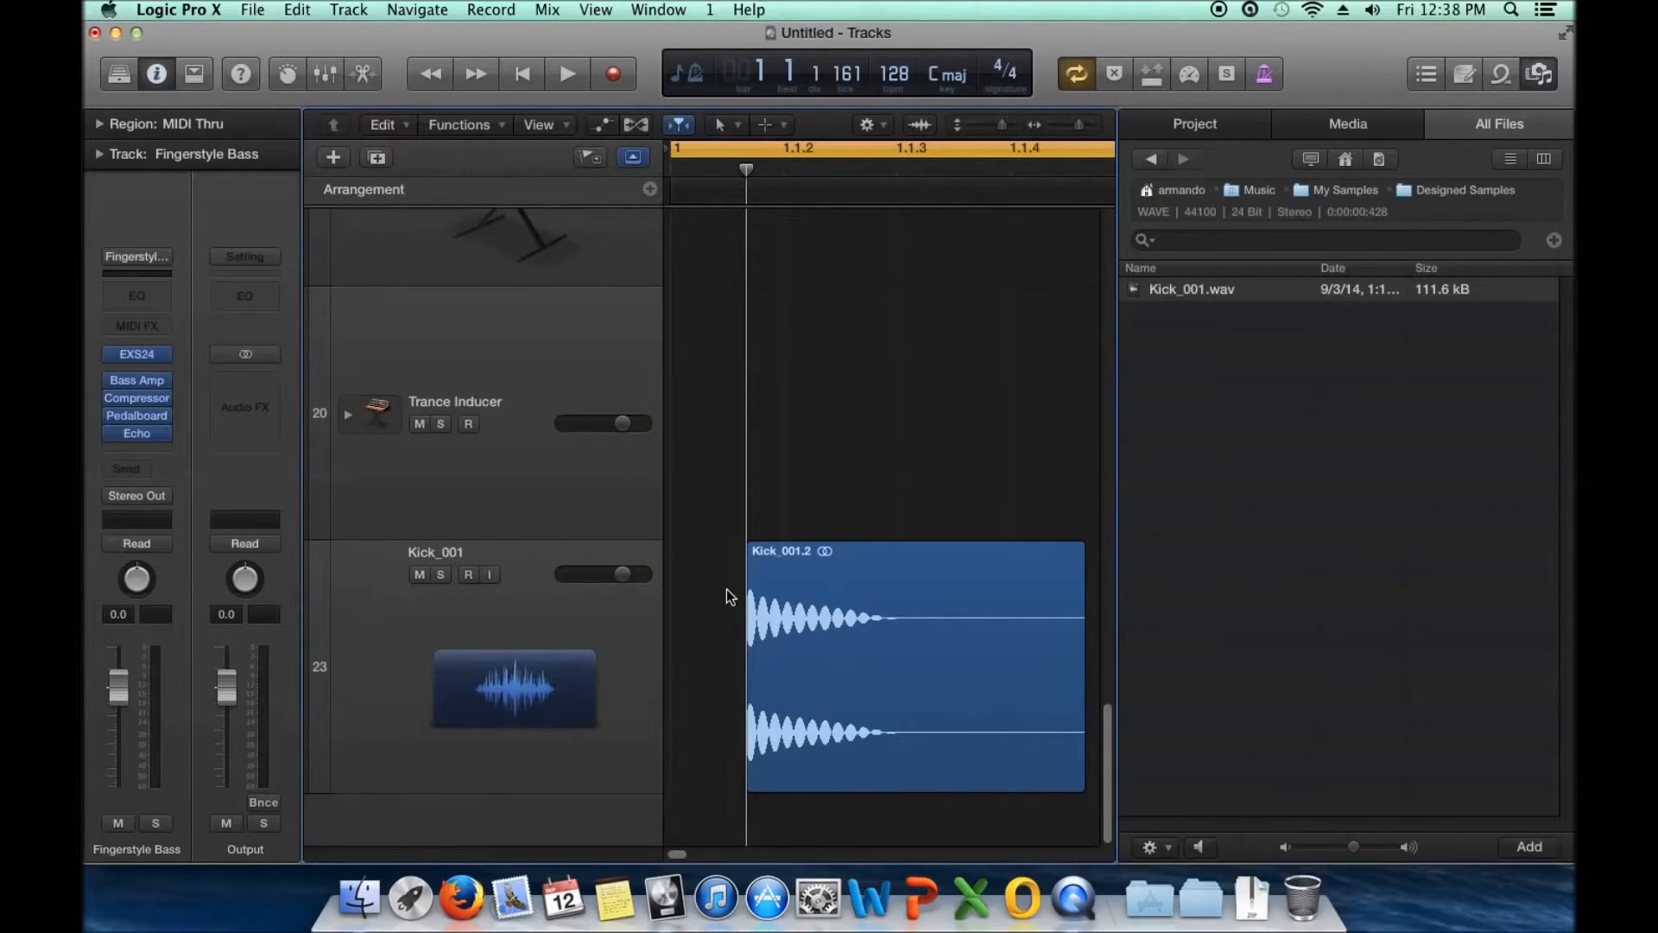
Move the playhead to 1 1 2 201 and extend the start of the remaining kick region back to bar 1
{"action": "left_click_drag", "start_coordinate": [746, 172], "coordinate": [877, 200]}
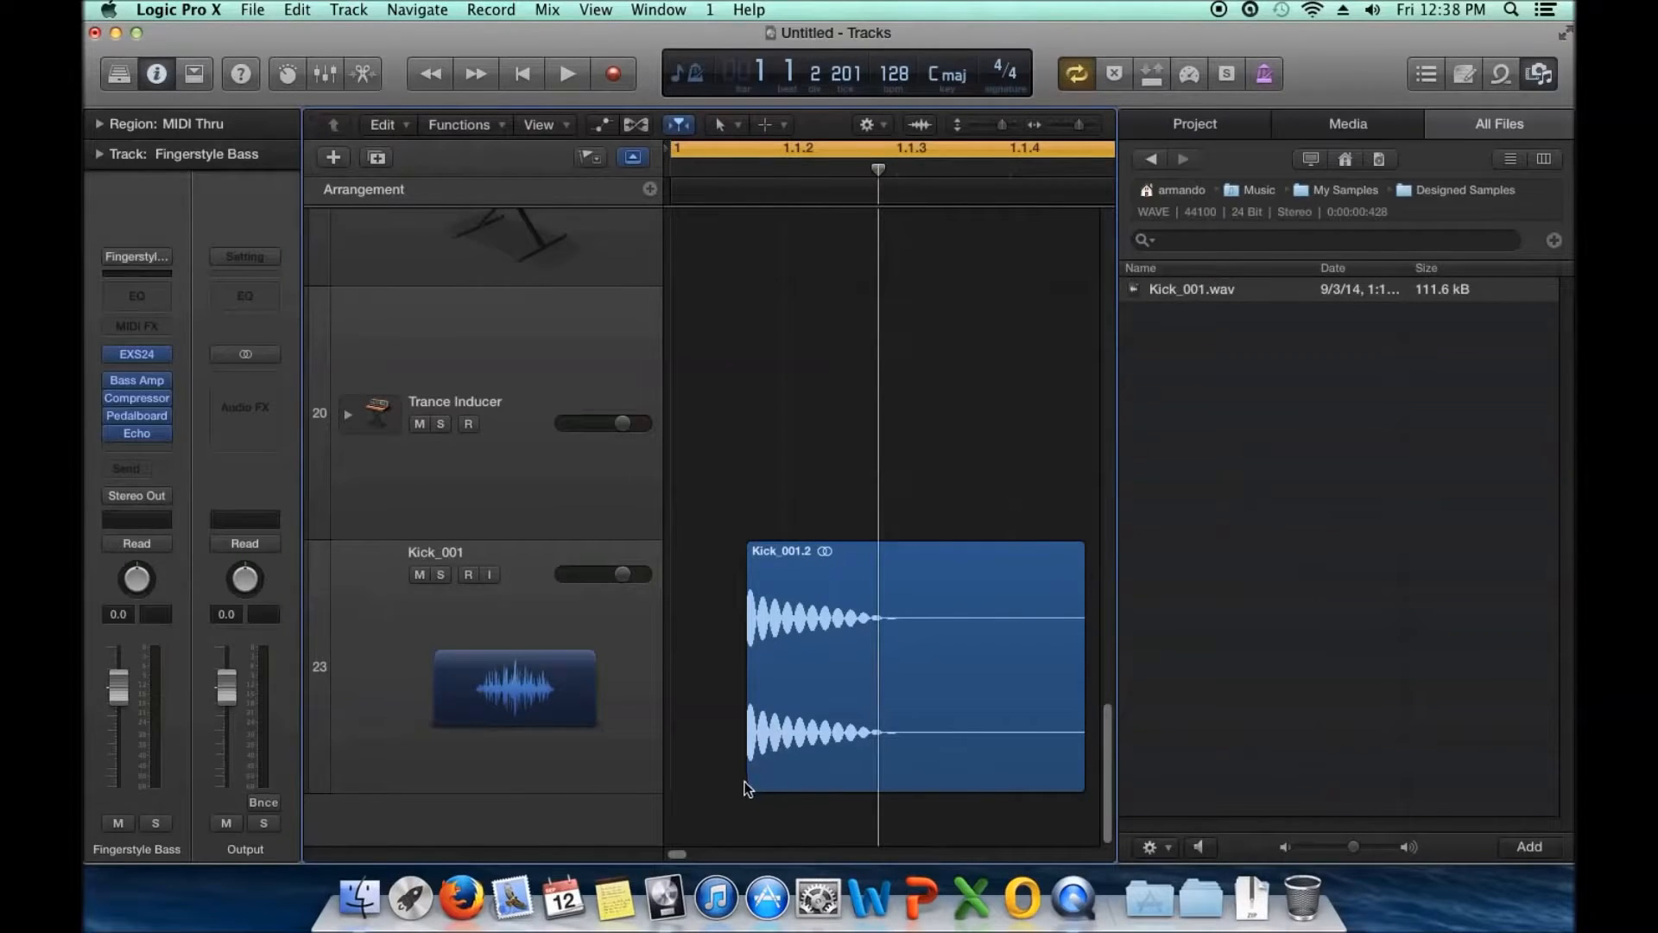
{"action": "left_click_drag", "start_coordinate": [748, 786], "coordinate": [609, 786]}
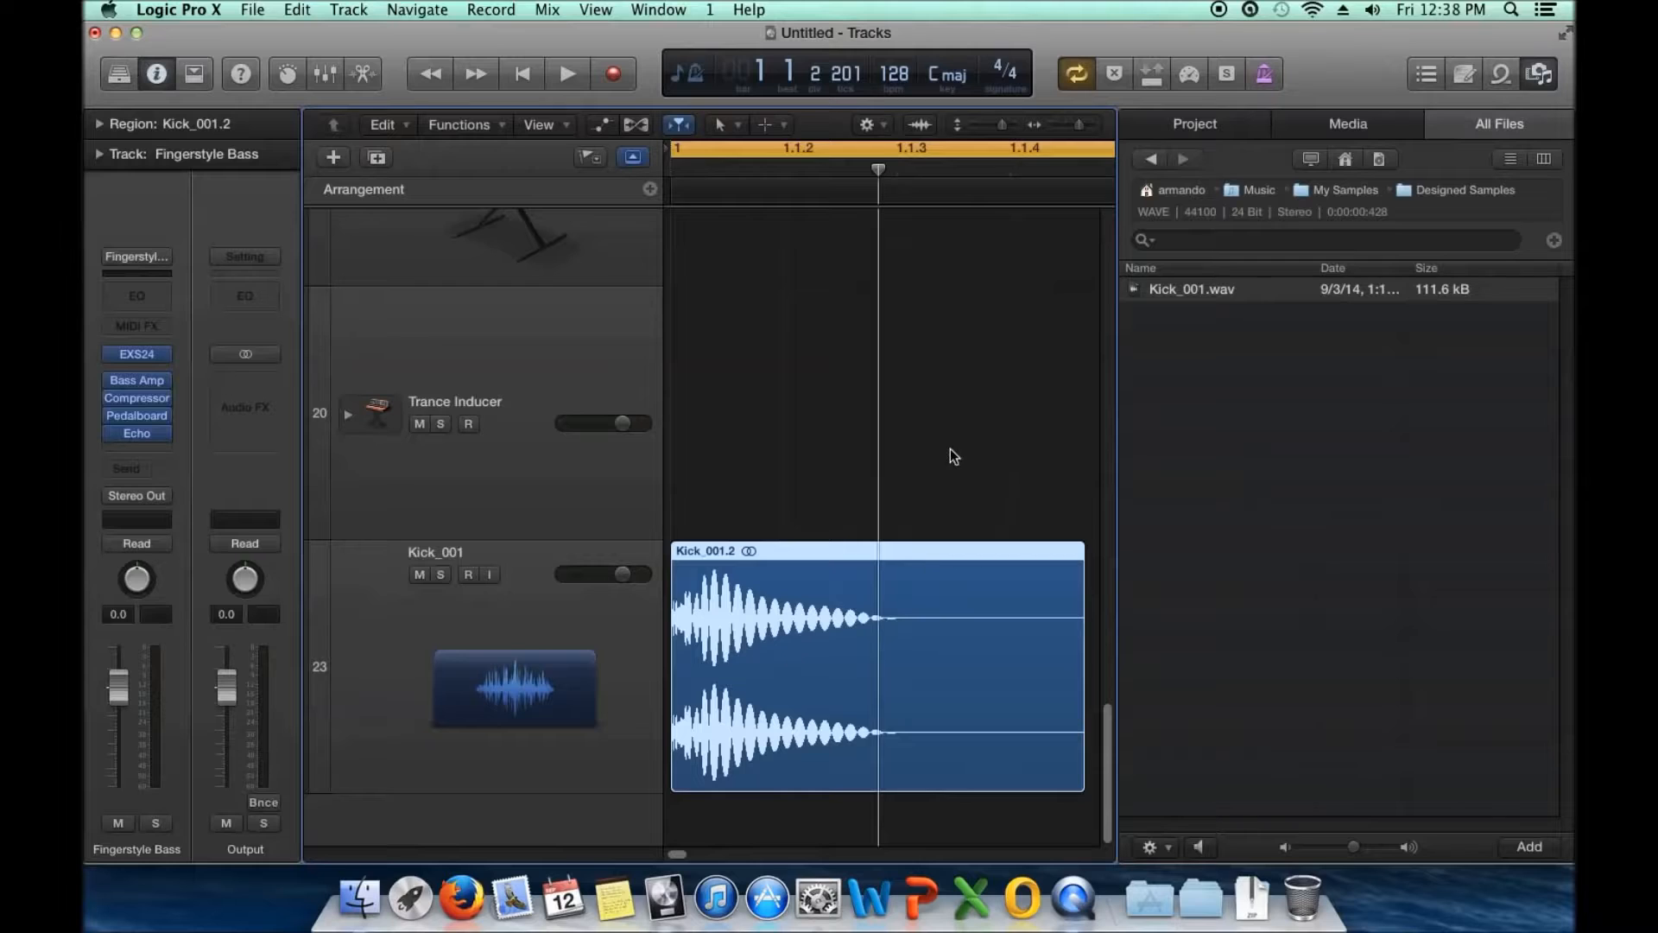
Create an empty MIDI region at bar 1 on the Fingerstyle Bass track and return the playhead to the project start
{"action": "mouse_move", "coordinate": [1079, 126]}
{"action": "left_mouse_down"}
{"action": "mouse_move", "coordinate": [993, 127]}
{"action": "mouse_move", "coordinate": [1072, 128]}
{"action": "left_mouse_up"}
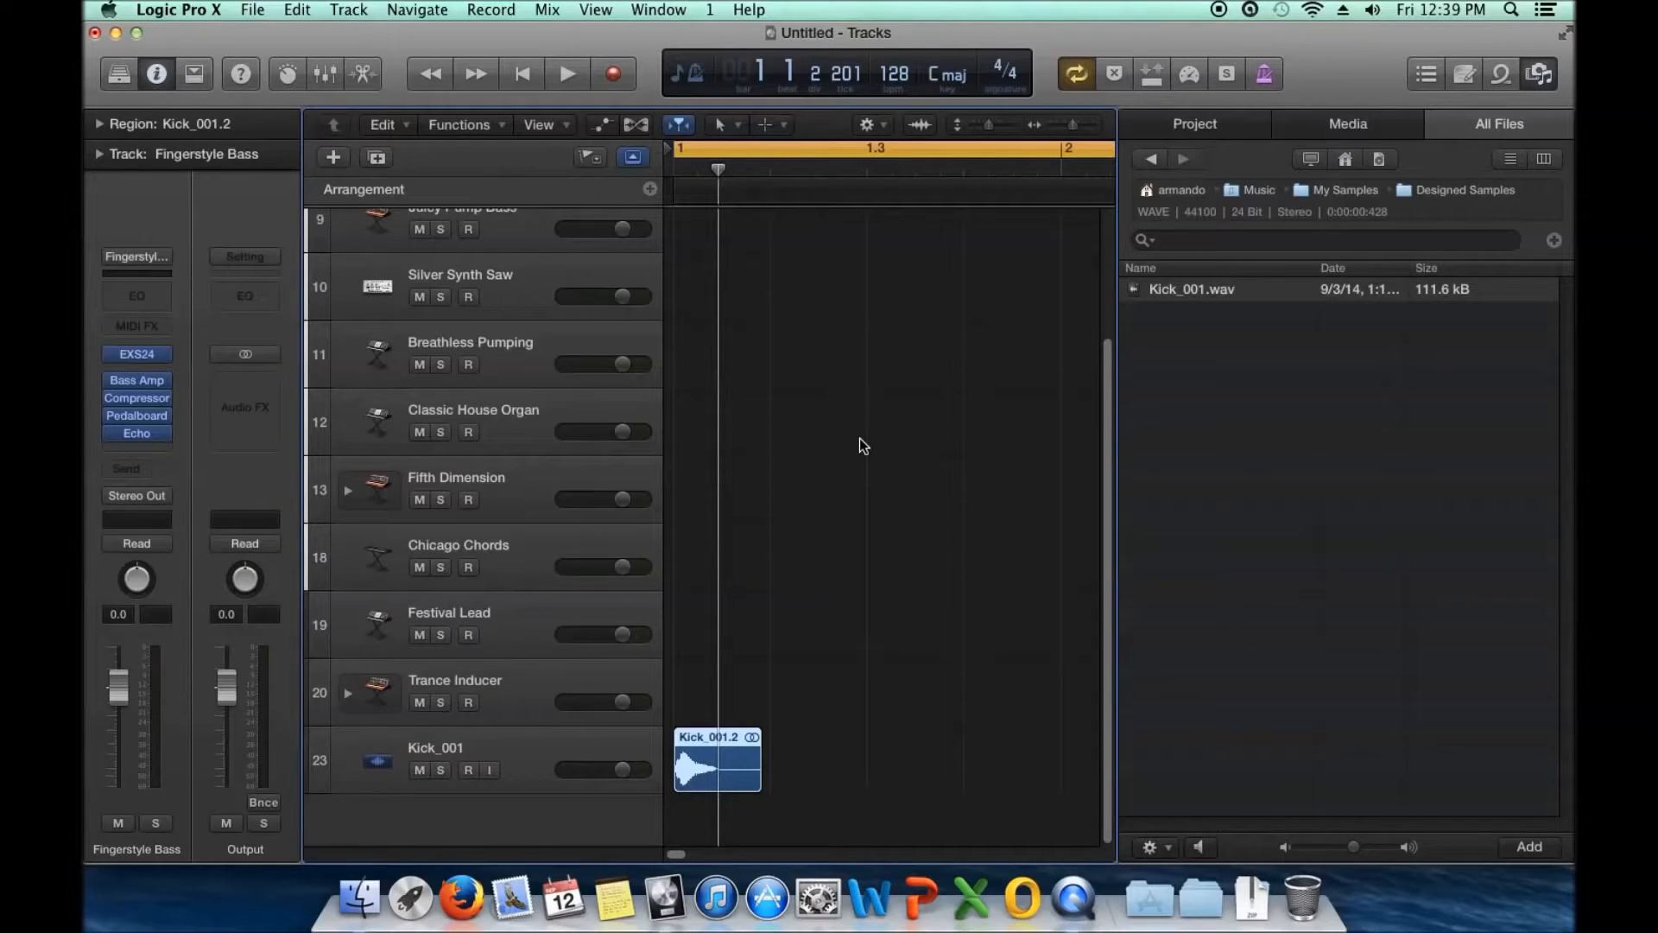
{"action": "scroll", "coordinate": [859, 438], "scroll_direction": "up", "scroll_amount": 4}
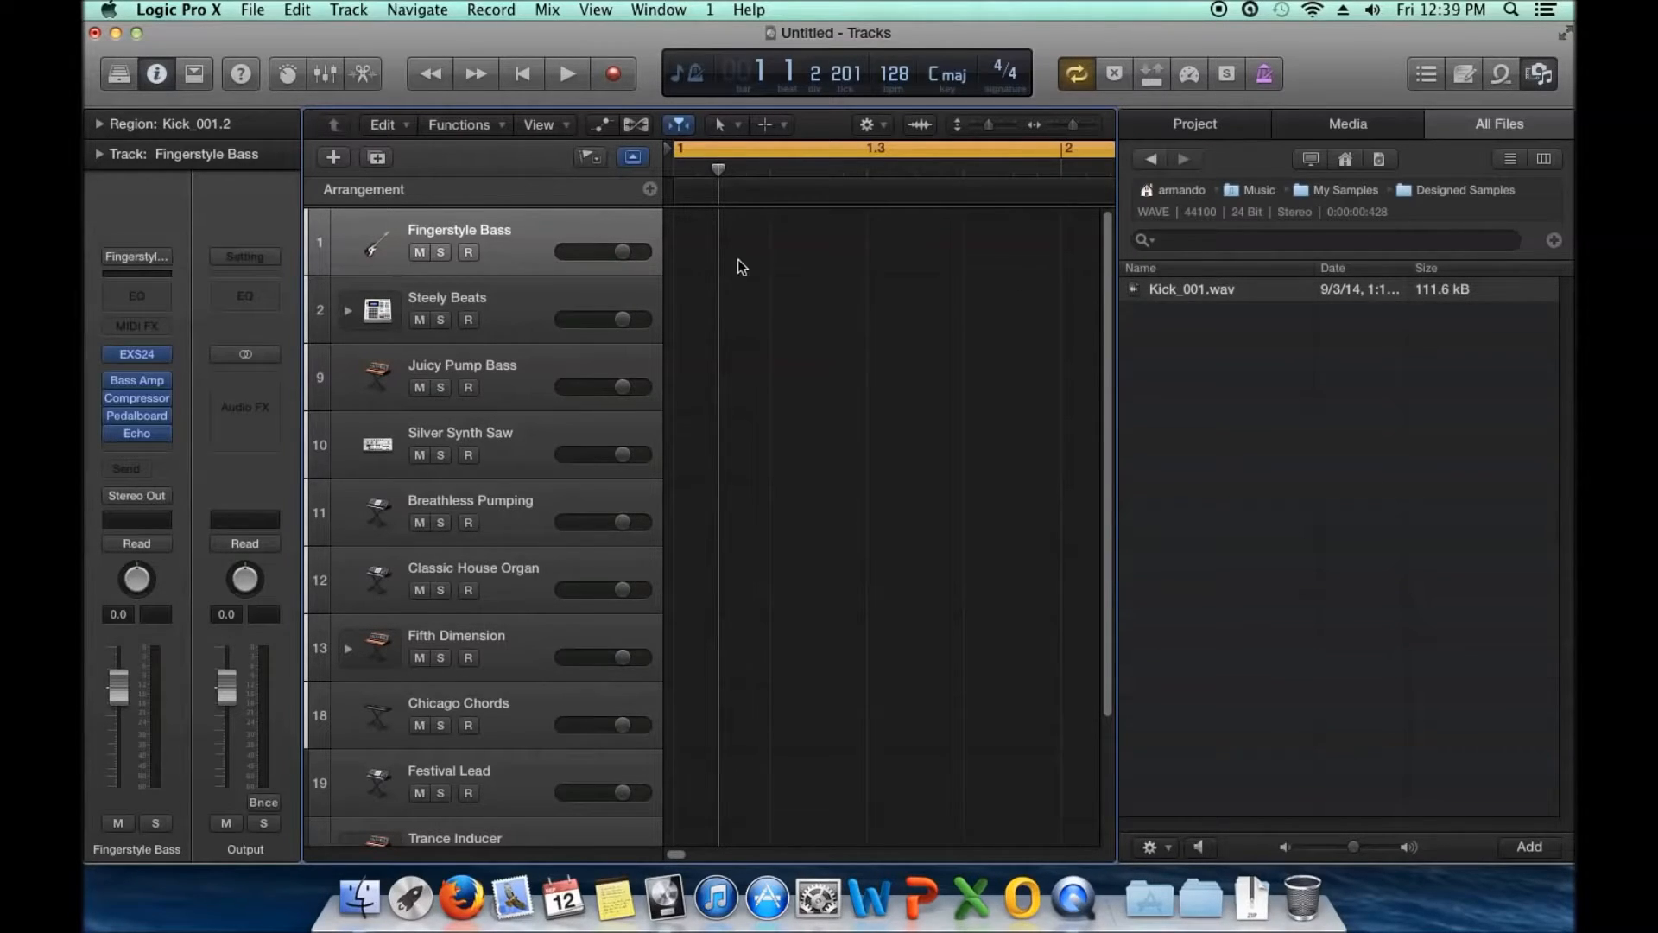
{"action": "right_click", "coordinate": [702, 251]}
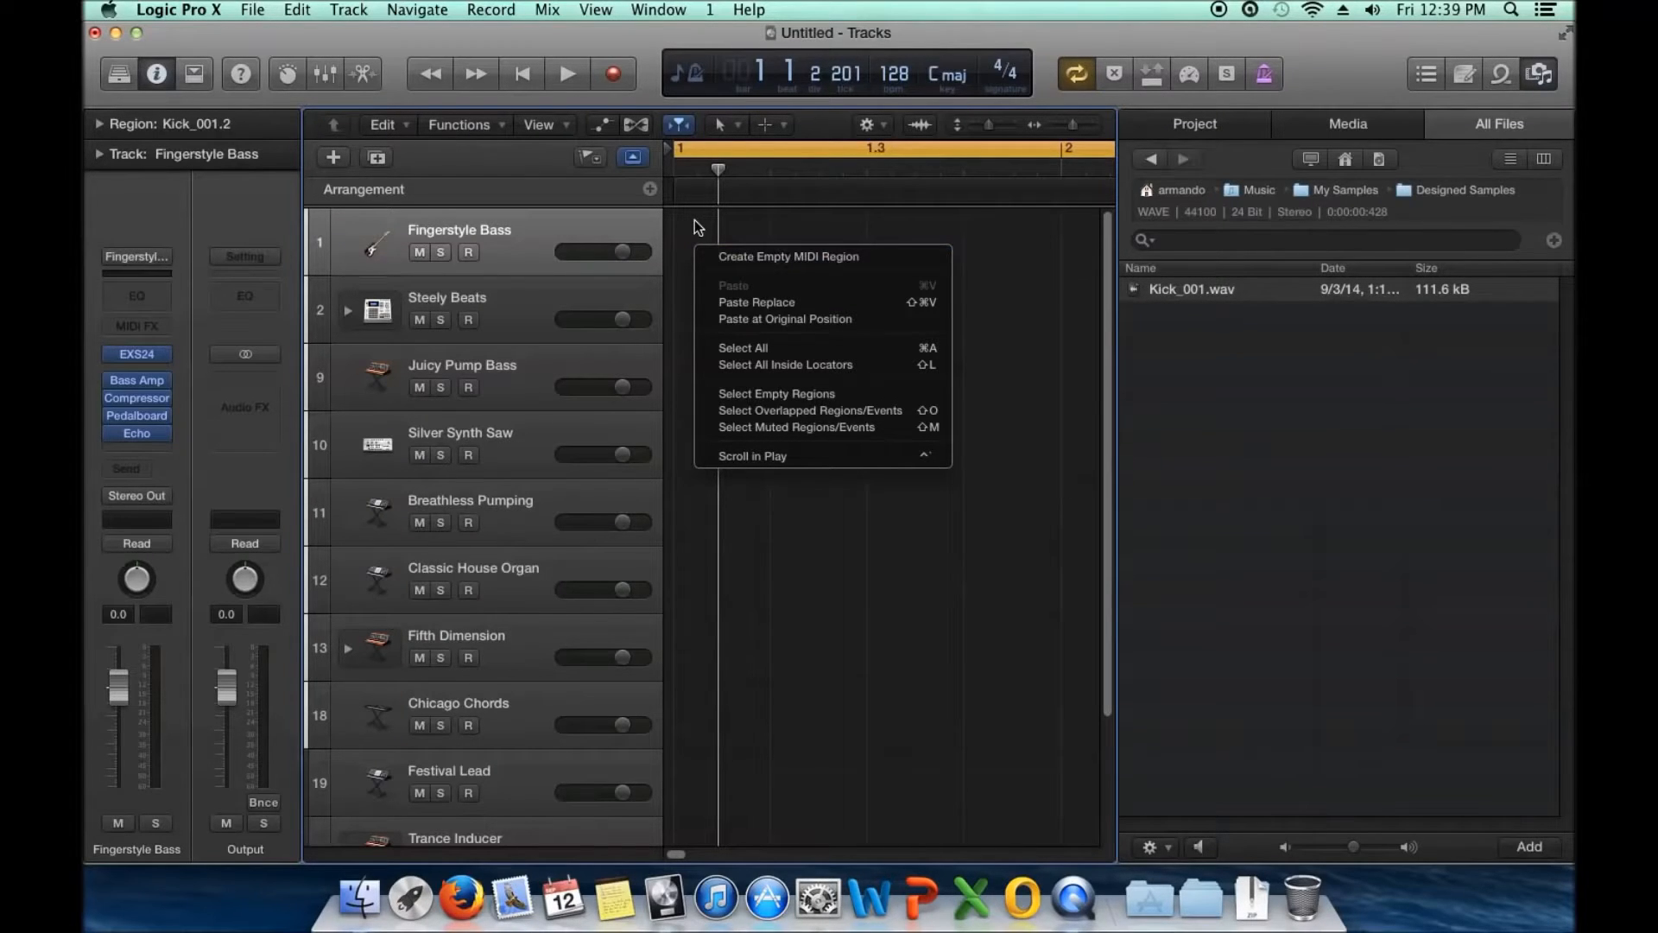
{"action": "right_click", "coordinate": [698, 225]}
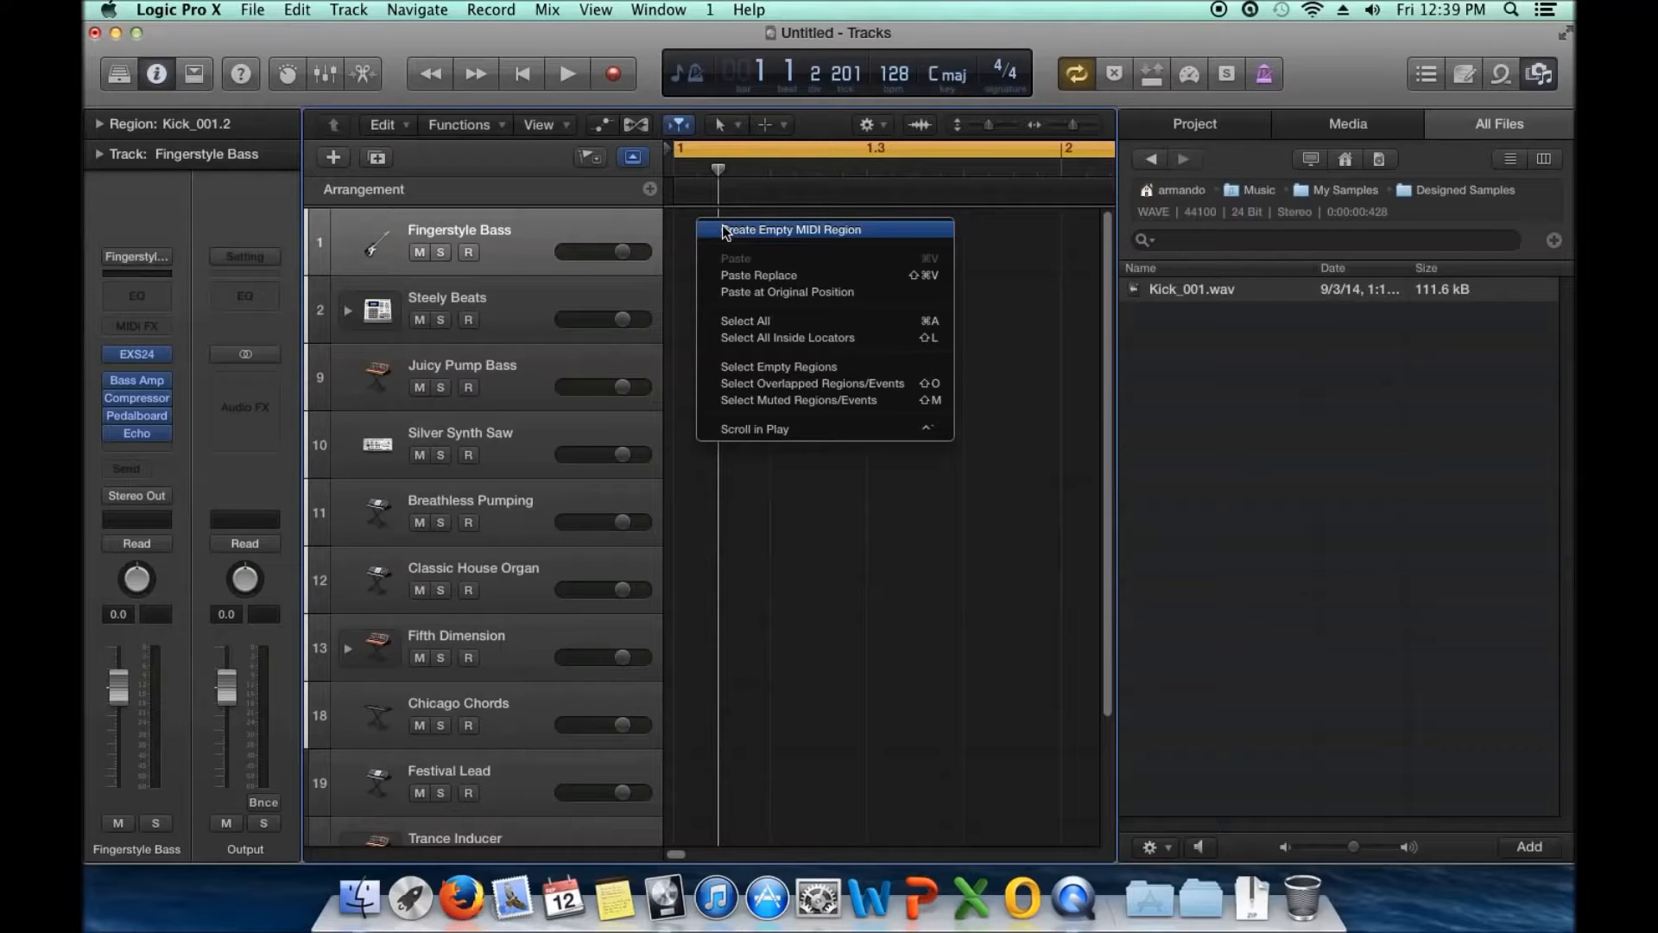
{"action": "left_click", "coordinate": [776, 231]}
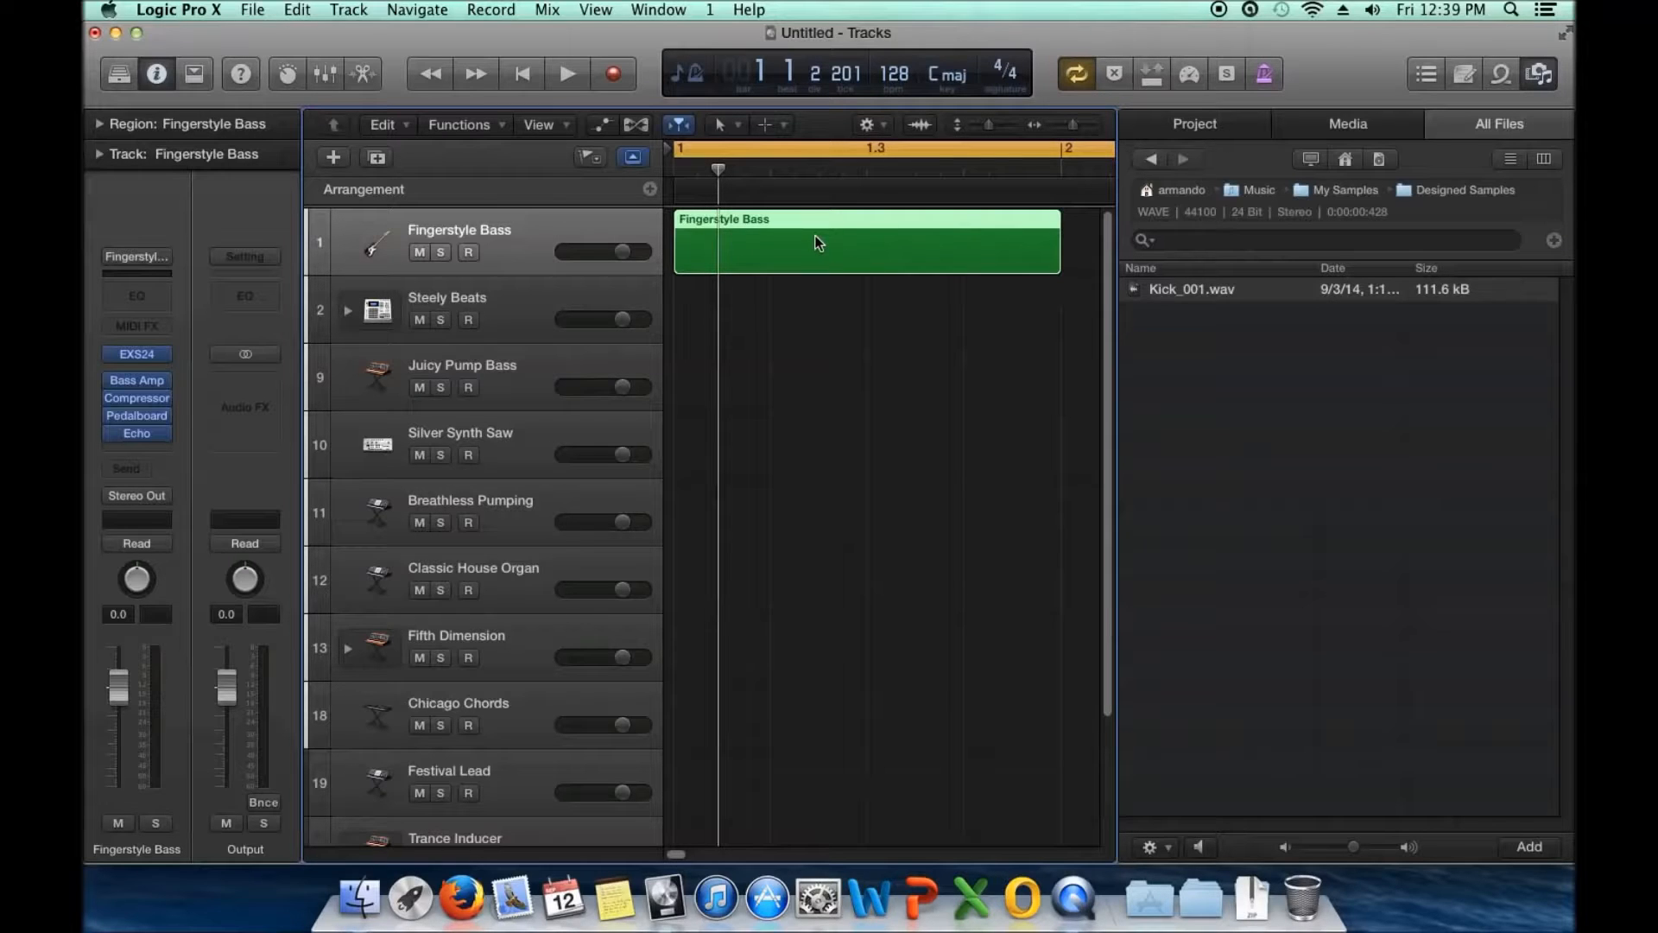
{"action": "left_click", "coordinate": [698, 169]}
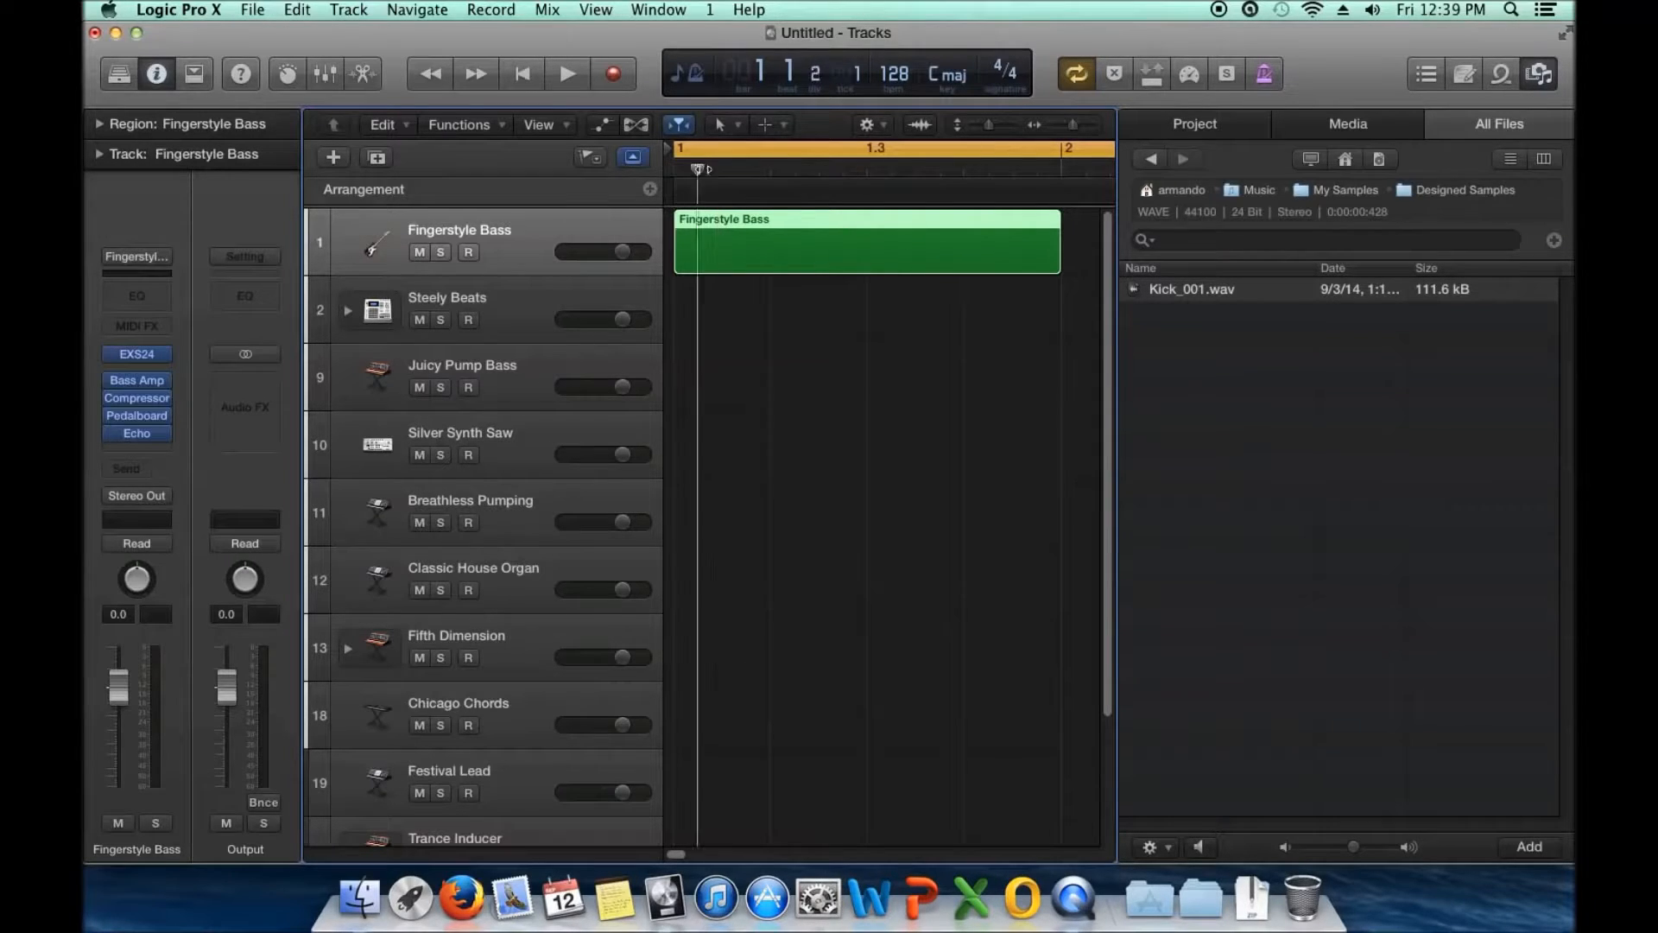
{"action": "left_click_drag", "start_coordinate": [702, 170], "coordinate": [669, 204]}
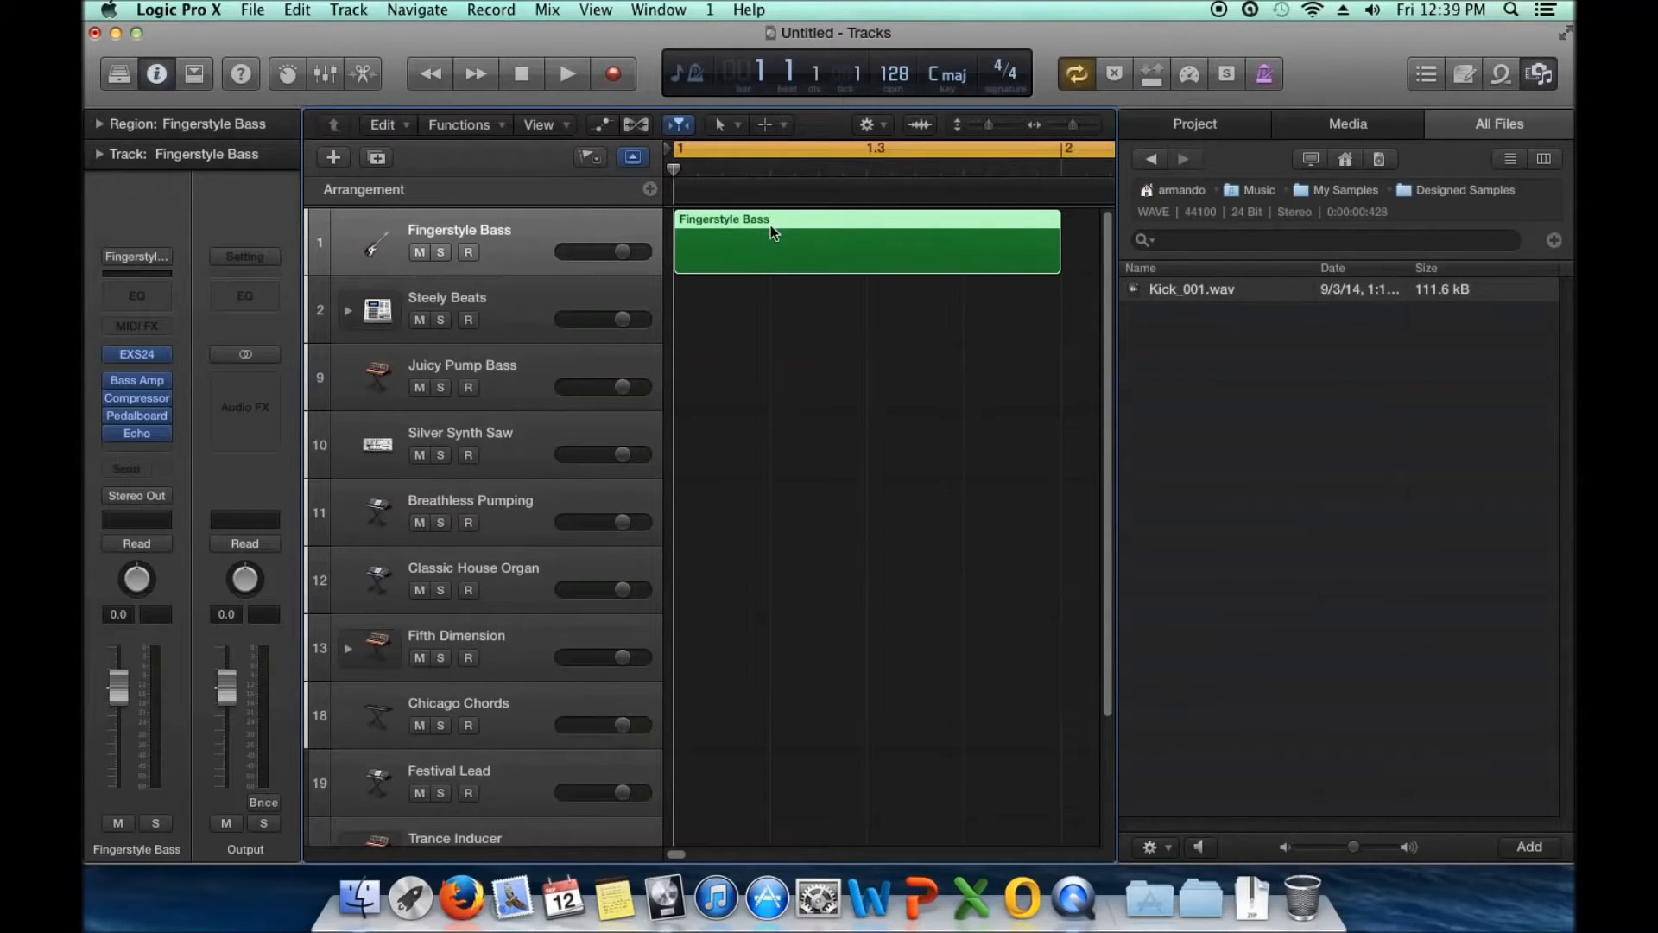
Hide the media browser and open the Fingerstyle Bass region in an enlarged Piano Roll editor
{"action": "left_click", "coordinate": [1537, 82]}
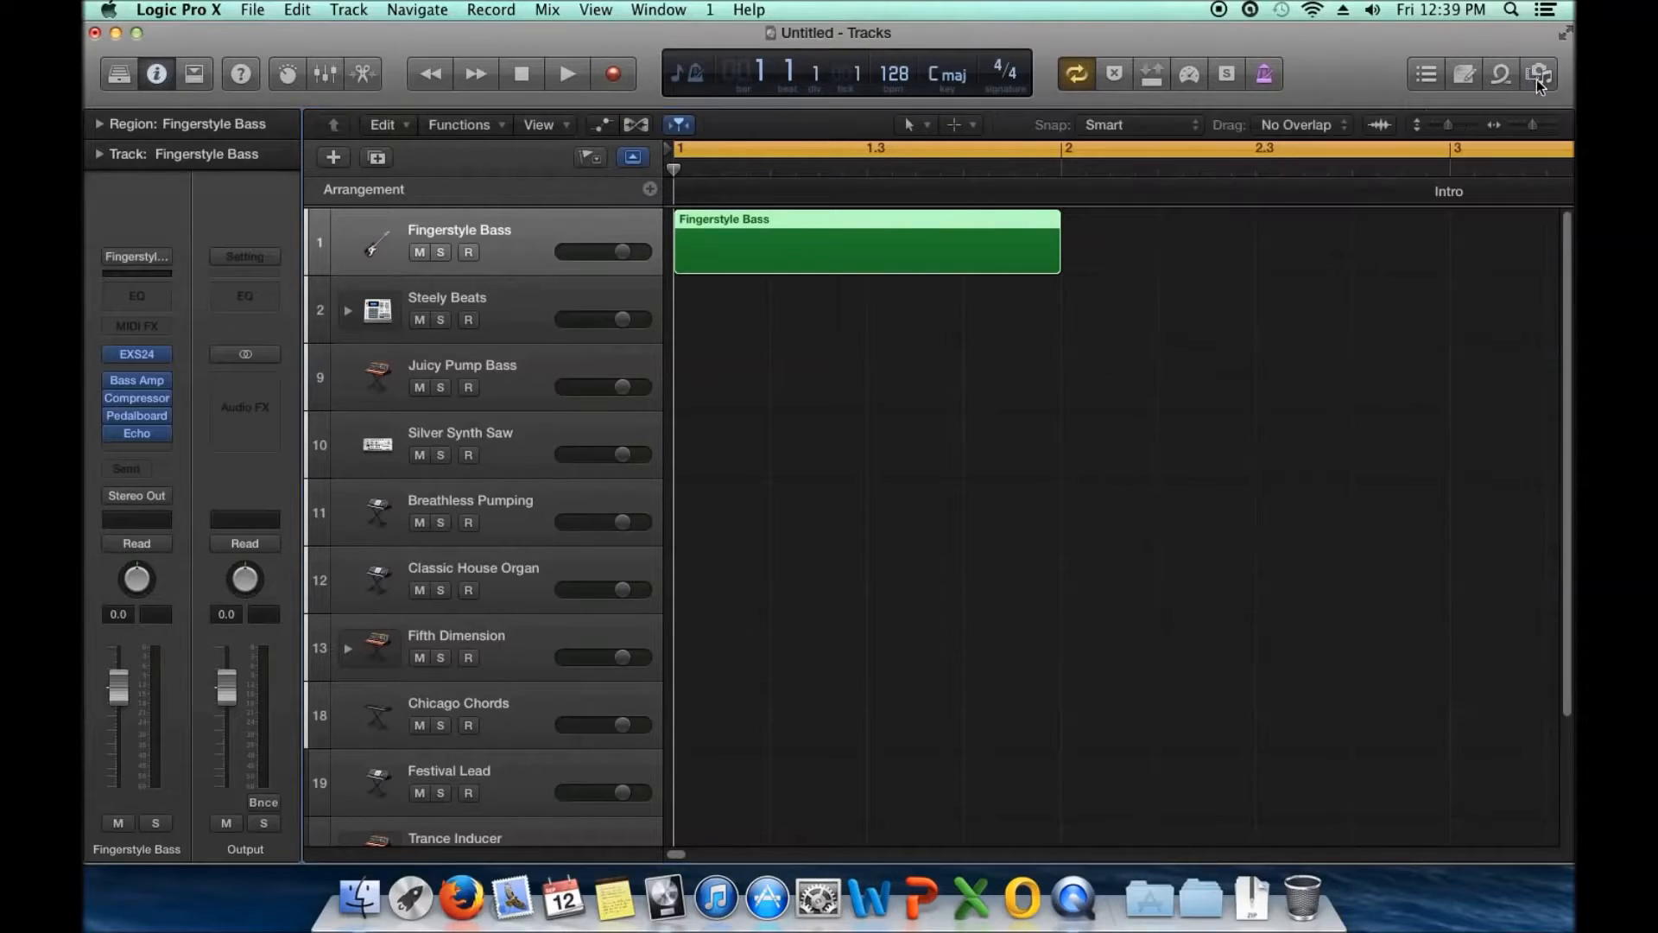
{"action": "double_click", "coordinate": [749, 230]}
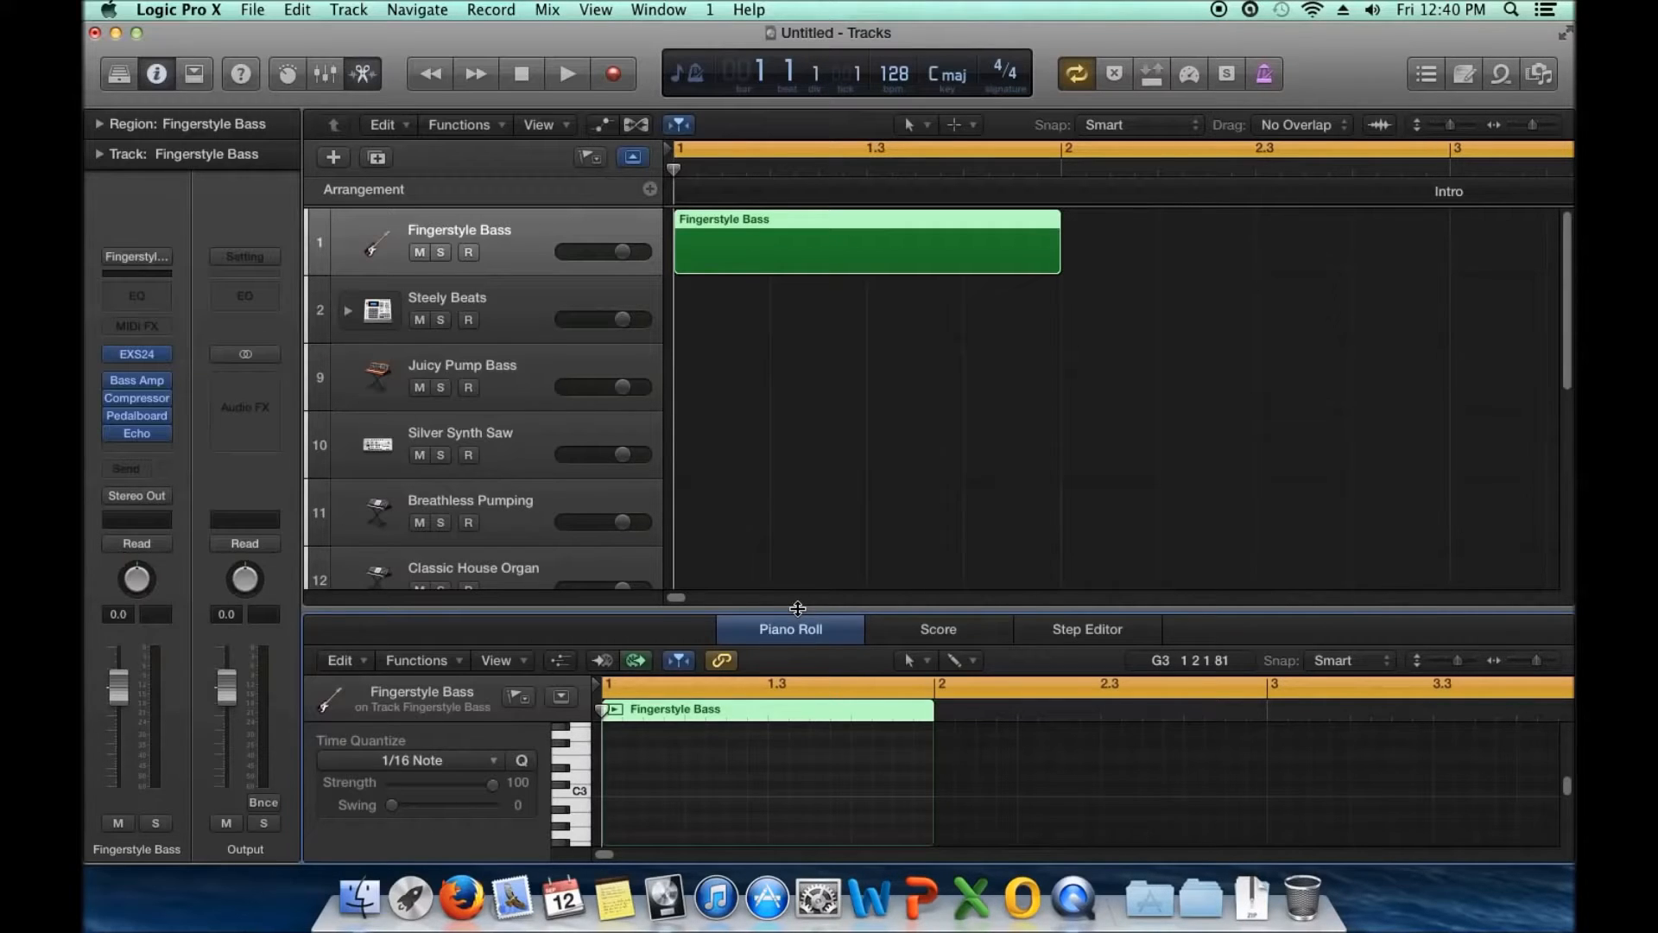
{"action": "left_click_drag", "start_coordinate": [798, 608], "coordinate": [804, 416]}
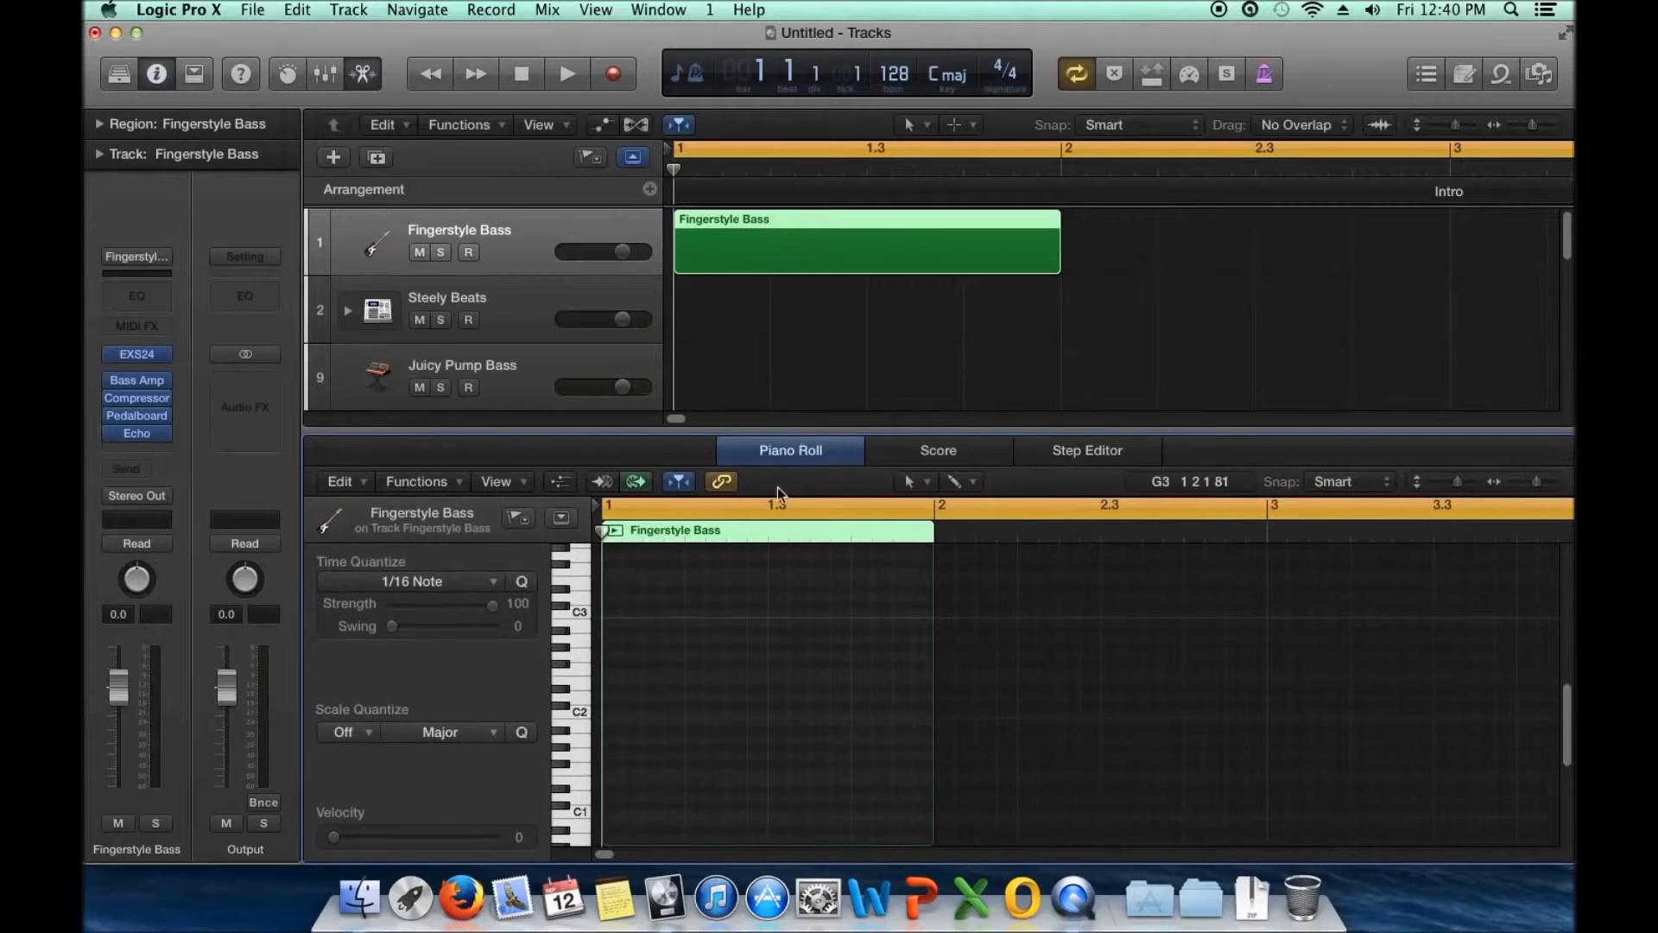
Audition the bass on the Piano Roll keyboard and create a C2 note at the start of the region
{"action": "left_click", "coordinate": [579, 711]}
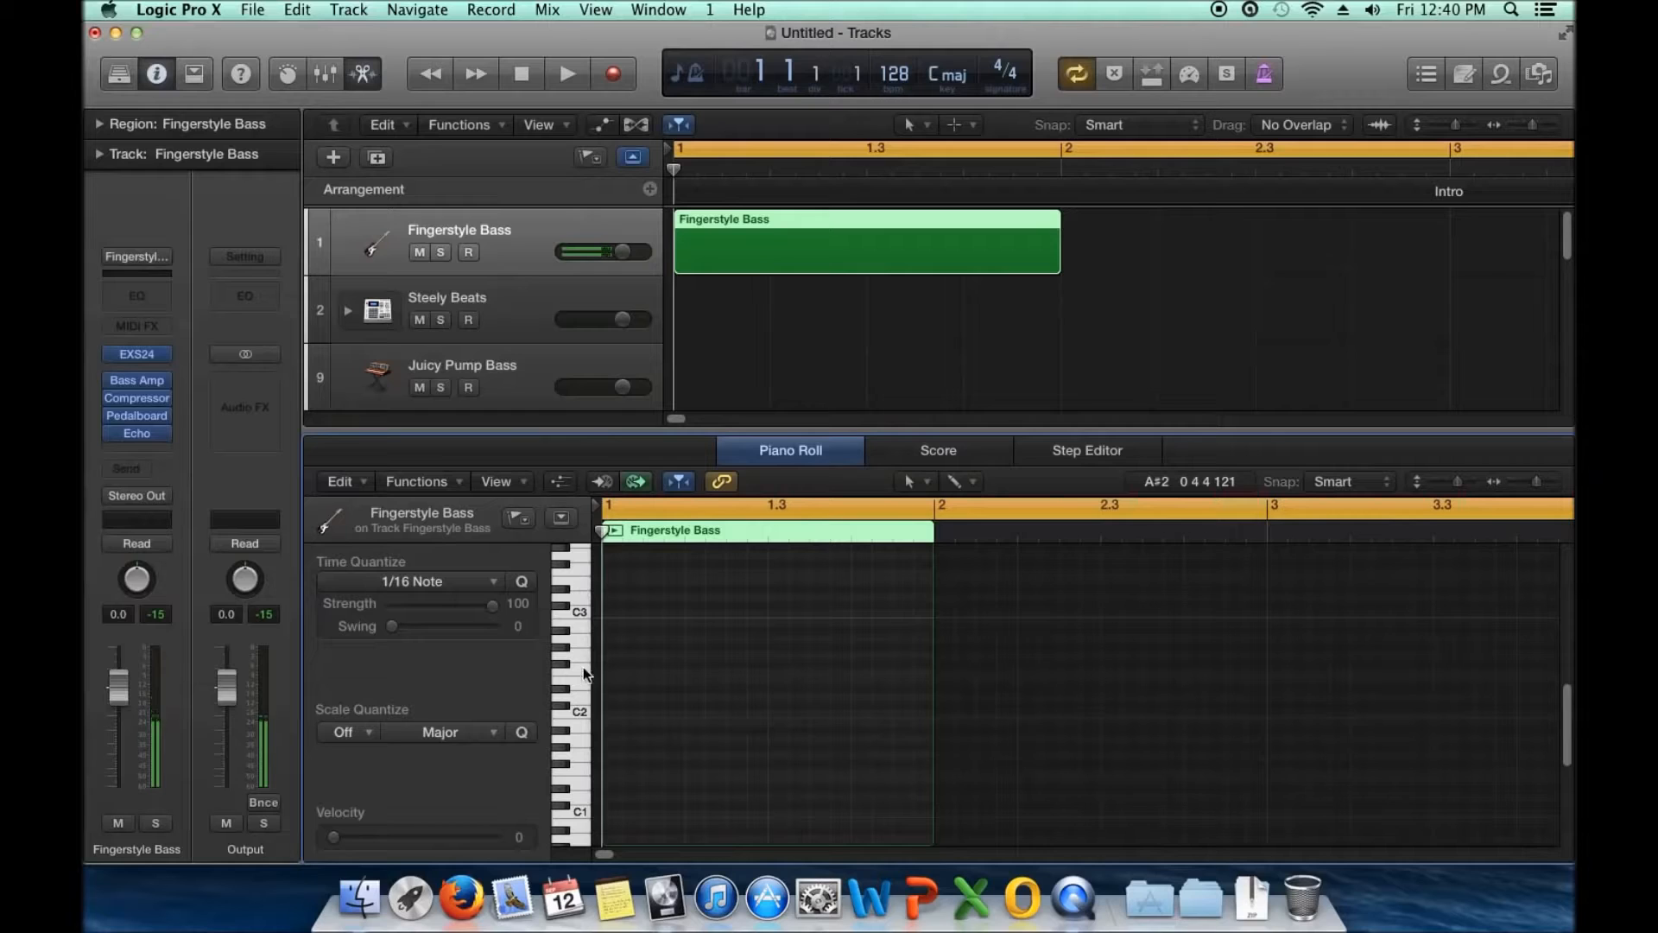
{"action": "left_click_drag", "start_coordinate": [605, 532], "coordinate": [703, 532]}
{"action": "left_click_drag", "start_coordinate": [802, 169], "coordinate": [674, 170]}
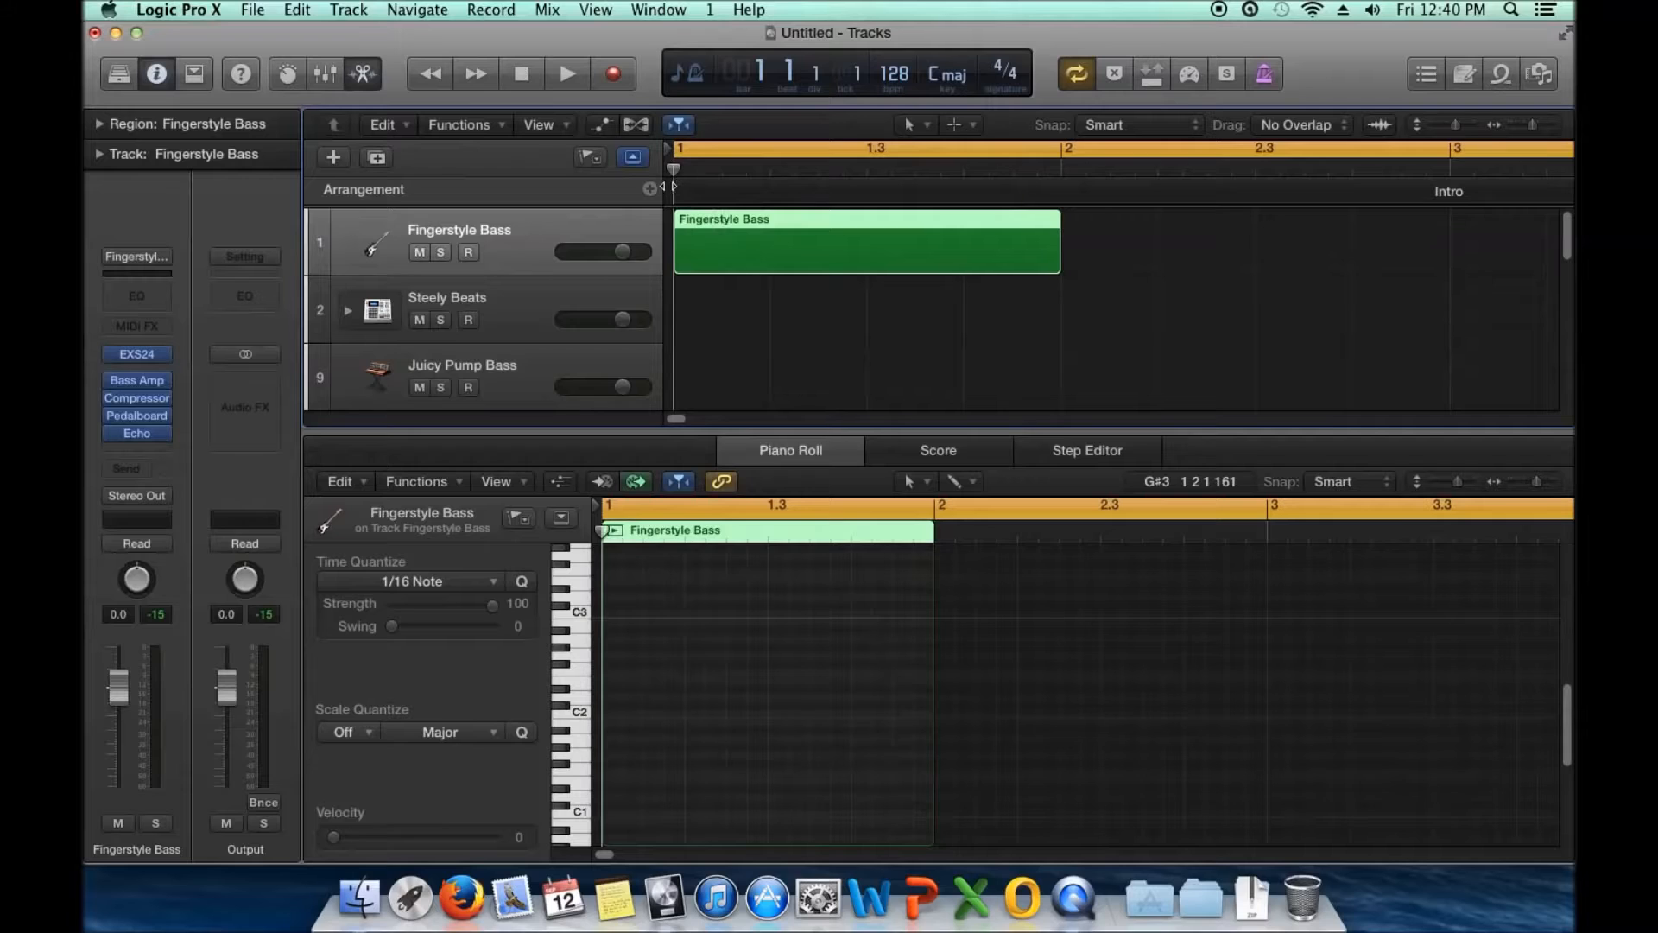
{"action": "right_click", "coordinate": [615, 712]}
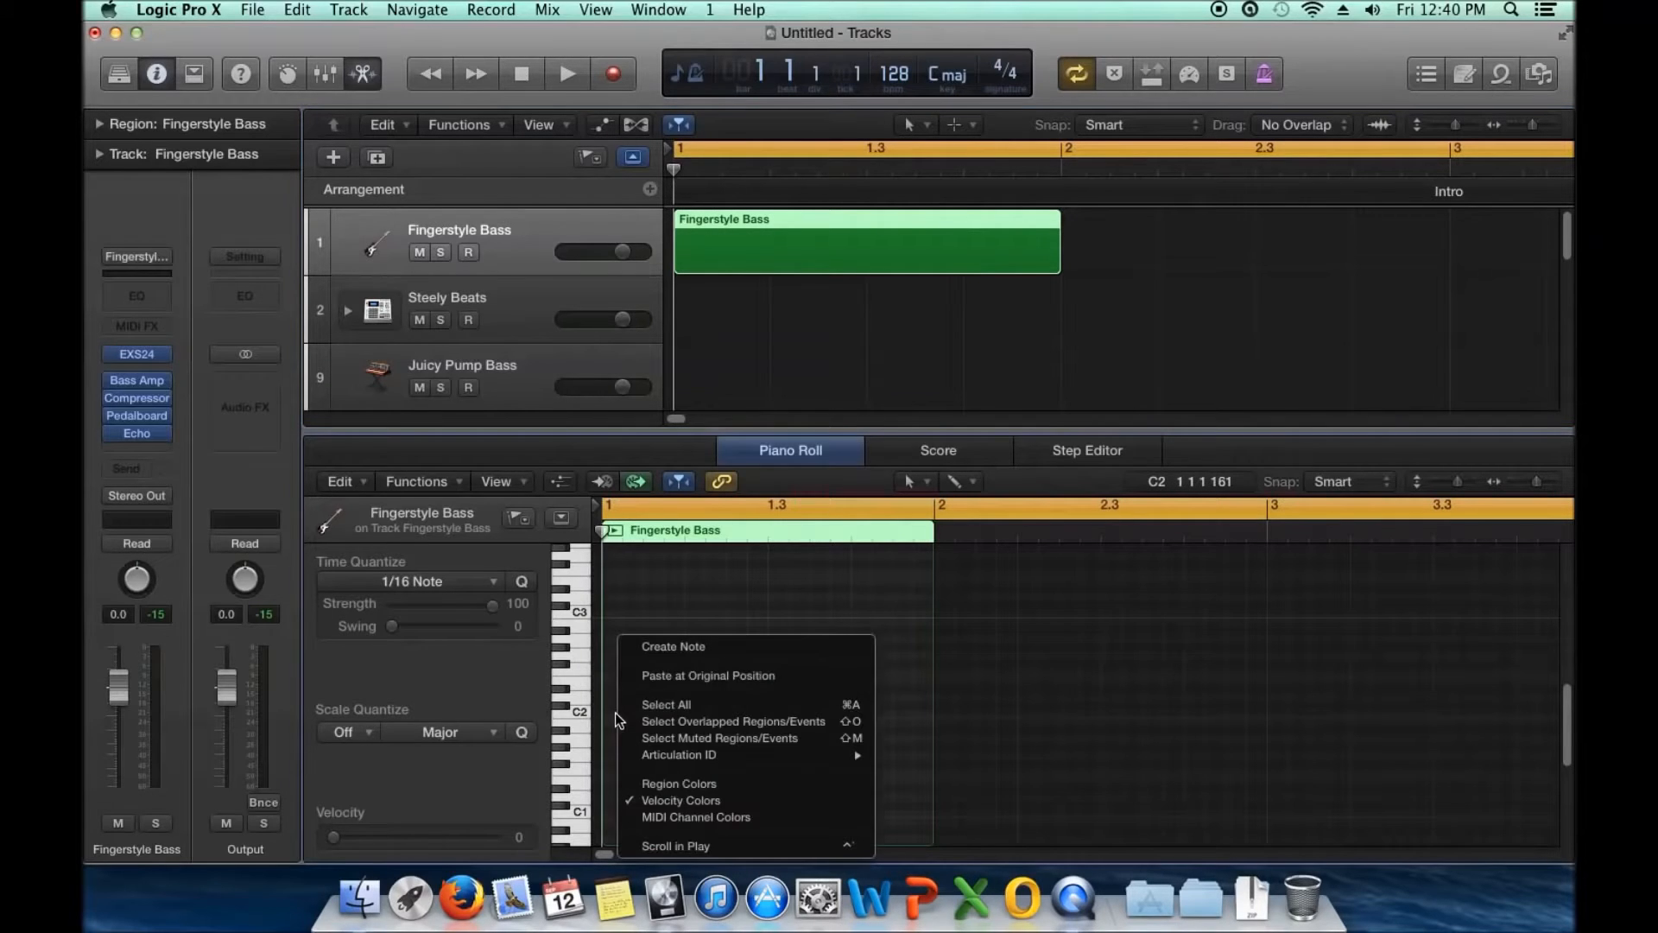
{"action": "left_click", "coordinate": [676, 647]}
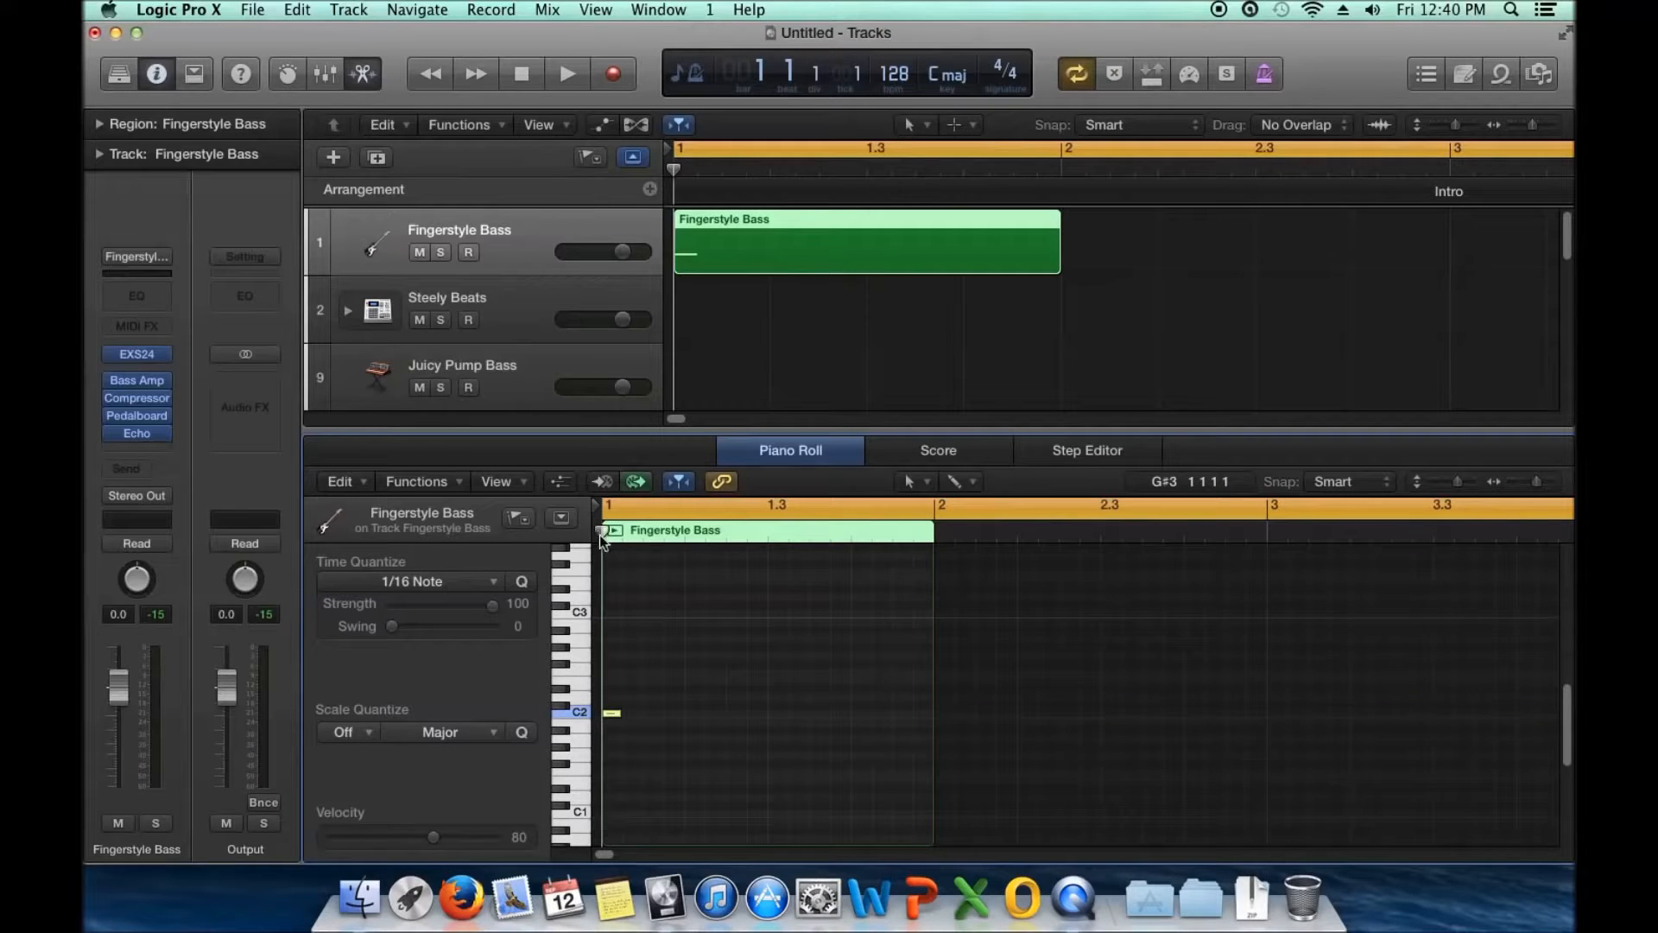
Create a D2 note on beat 2 of the region and return the playhead to the start
{"action": "left_click_drag", "start_coordinate": [605, 532], "coordinate": [685, 531]}
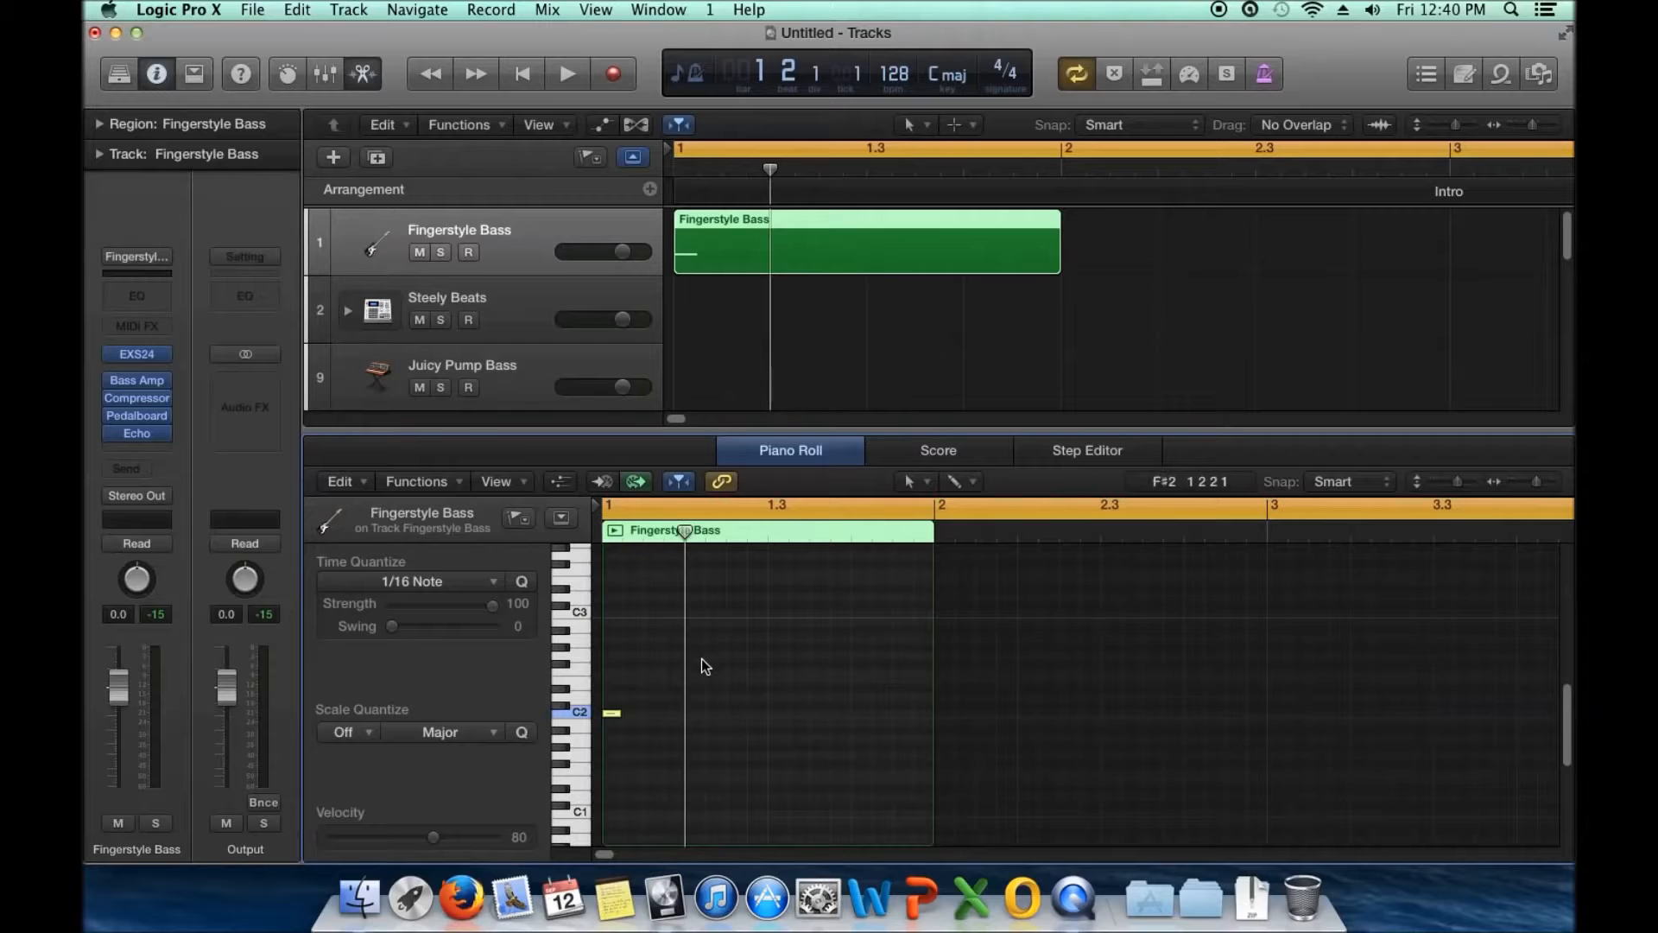
{"action": "right_click", "coordinate": [697, 701]}
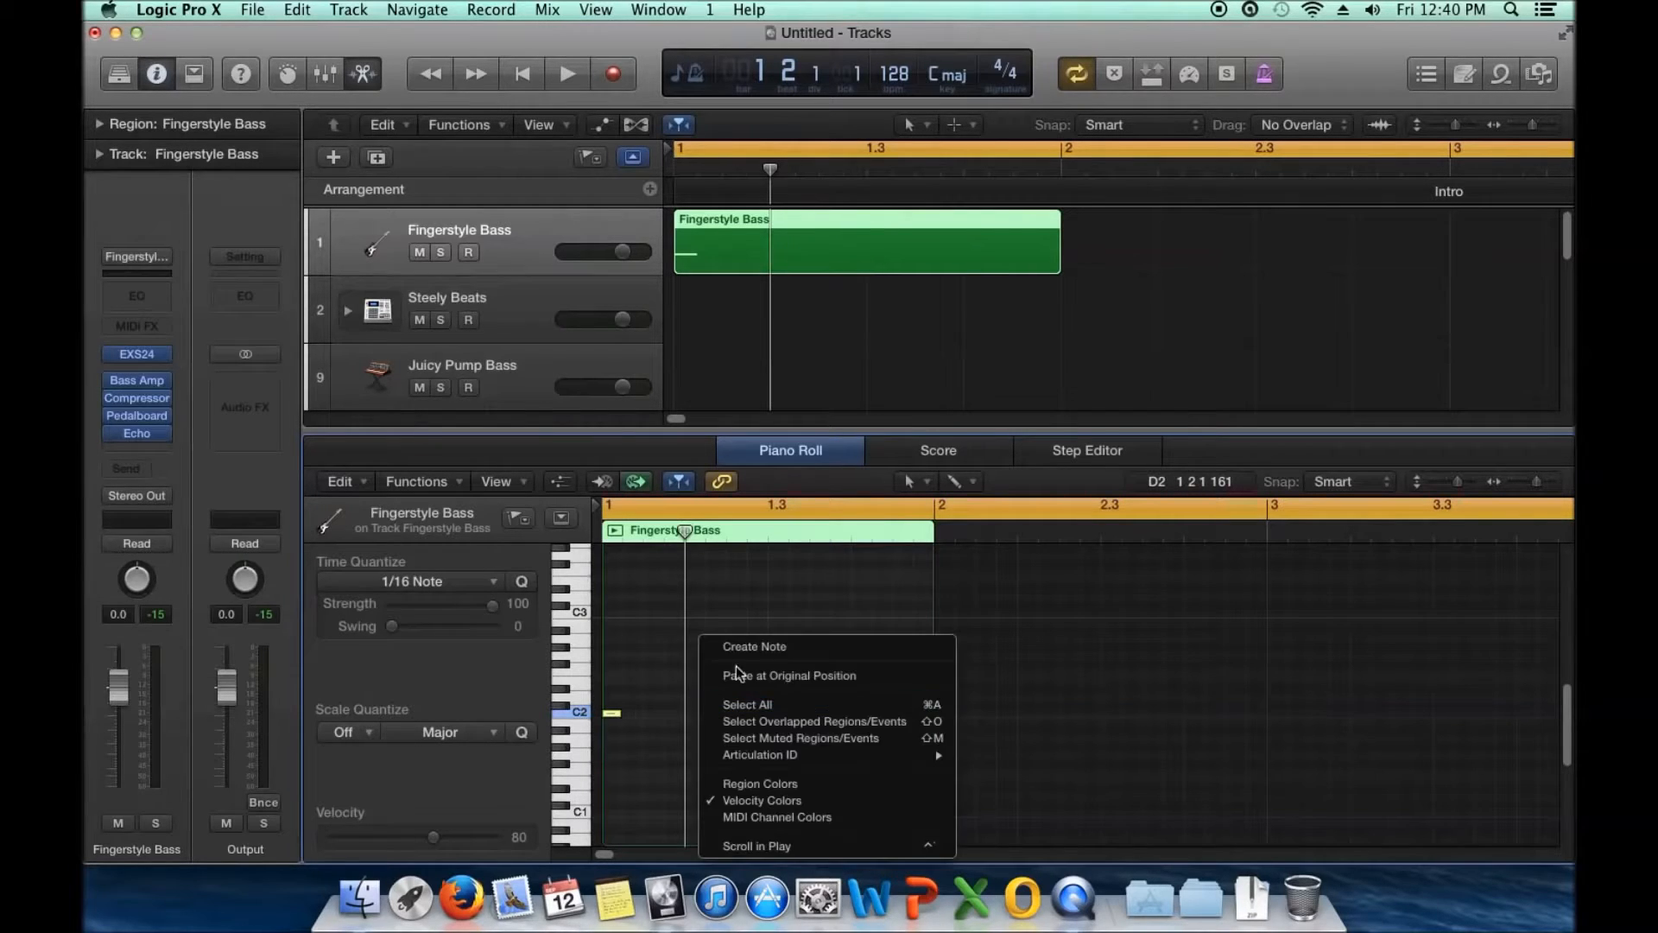
{"action": "left_click", "coordinate": [734, 646]}
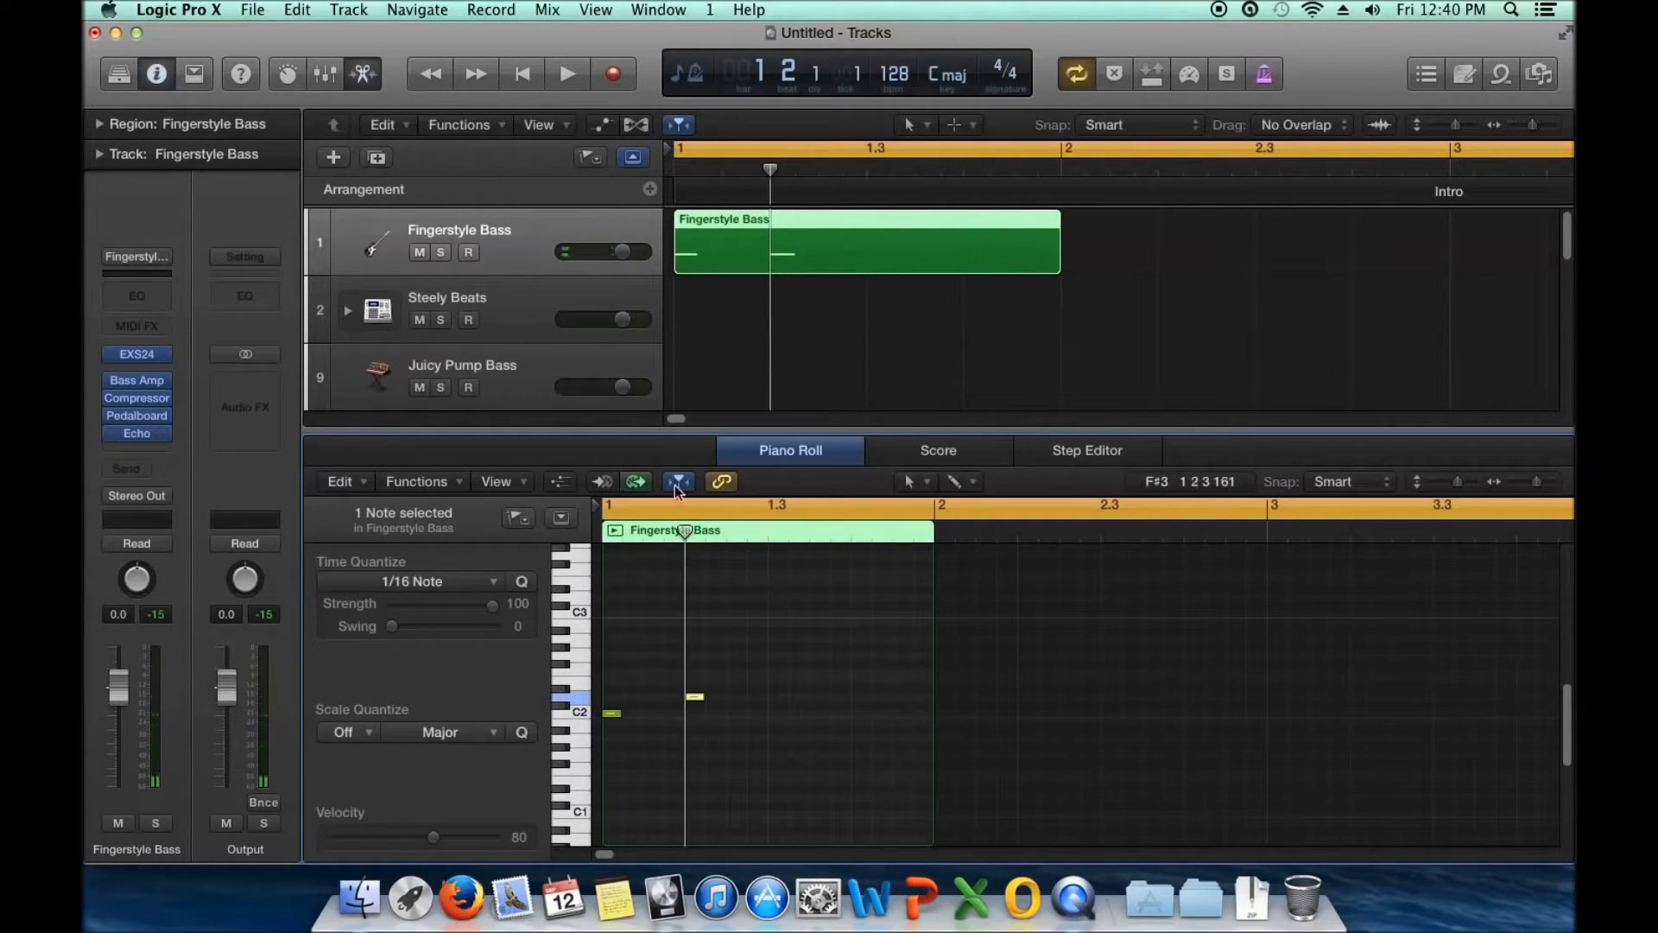
{"action": "left_click_drag", "start_coordinate": [688, 533], "coordinate": [734, 534]}
{"action": "key", "text": "Return"}
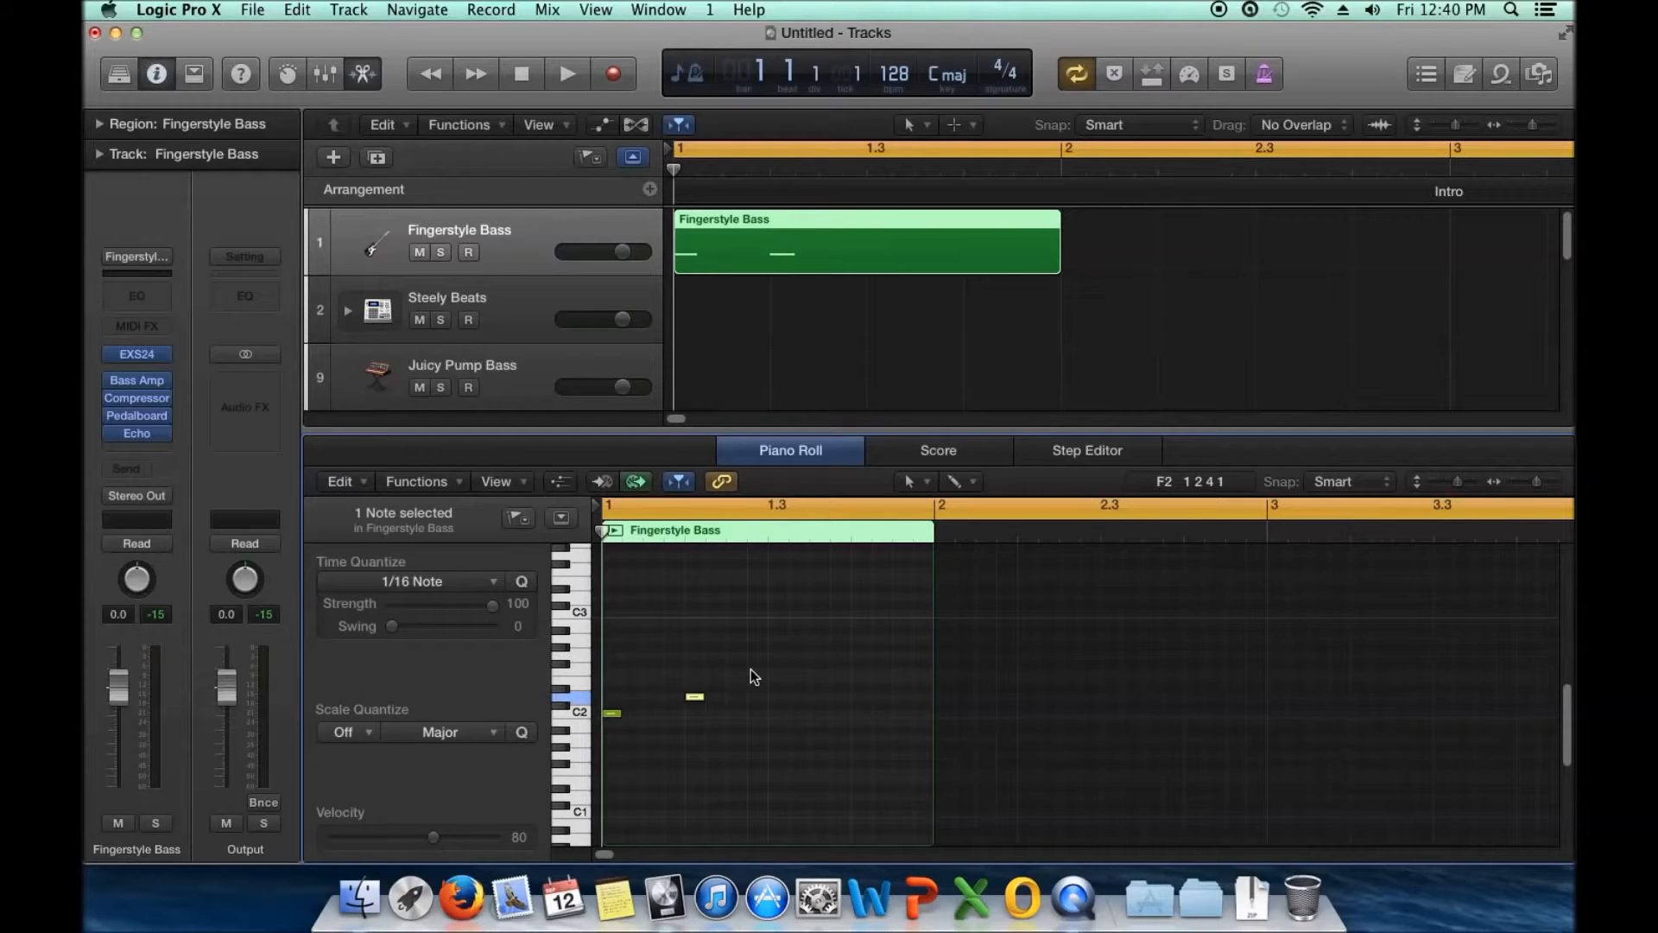
View the bass region as notation in the Score editor, return to the Piano Roll, and close and reopen the editor
{"action": "left_click", "coordinate": [935, 451]}
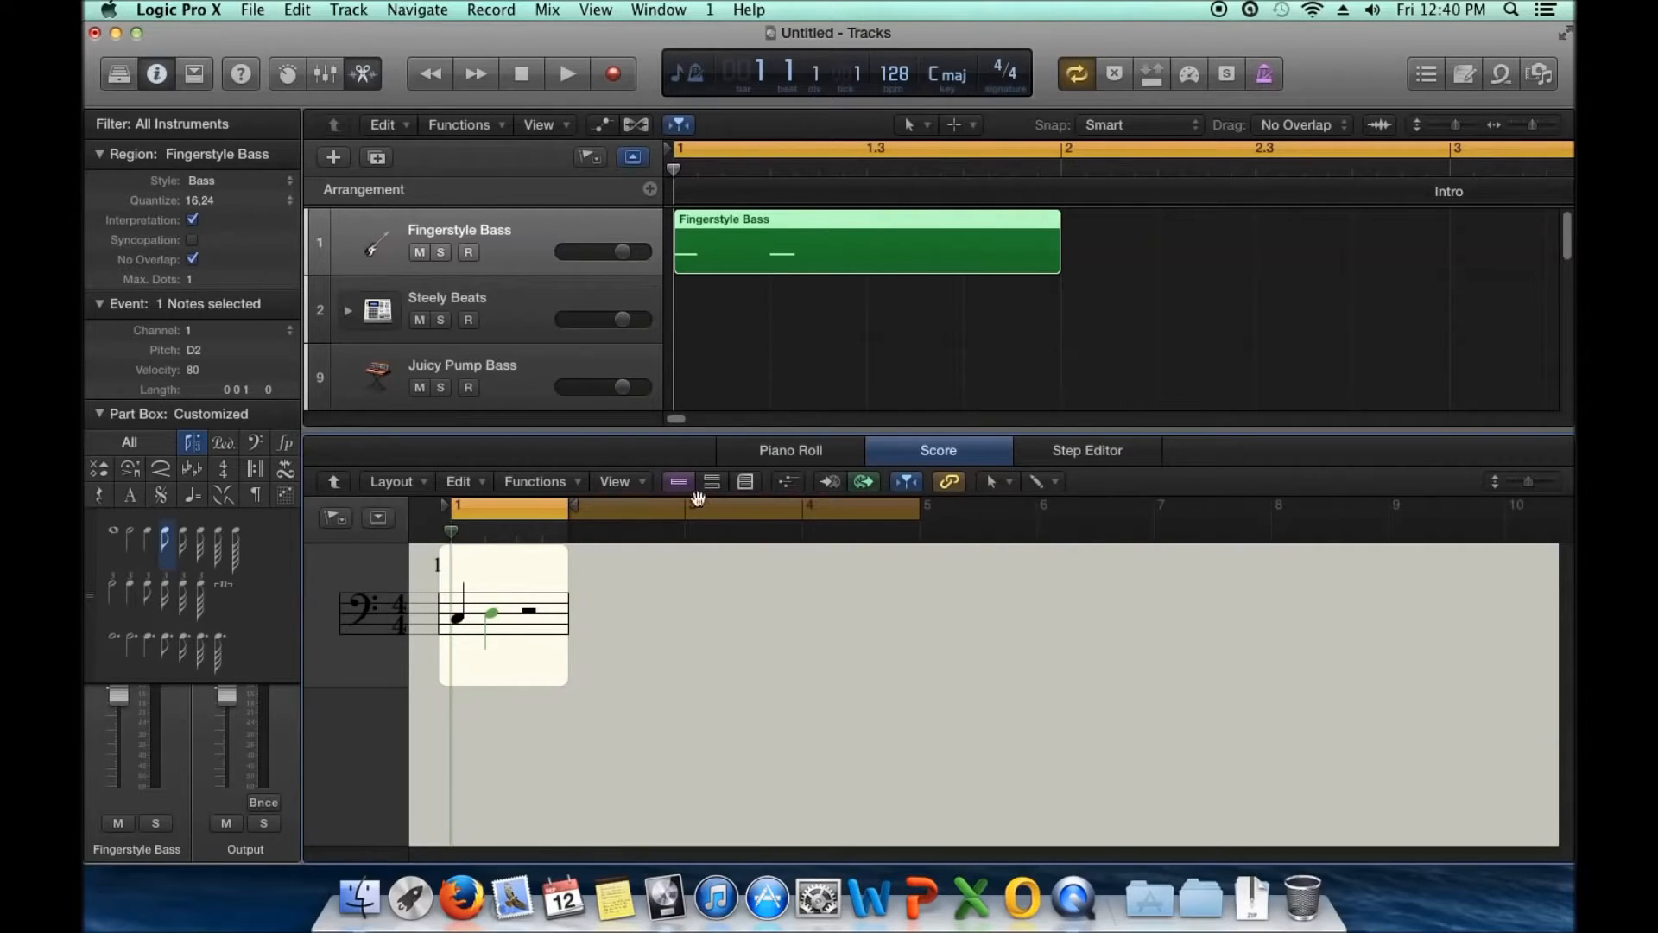
{"action": "left_click", "coordinate": [788, 450]}
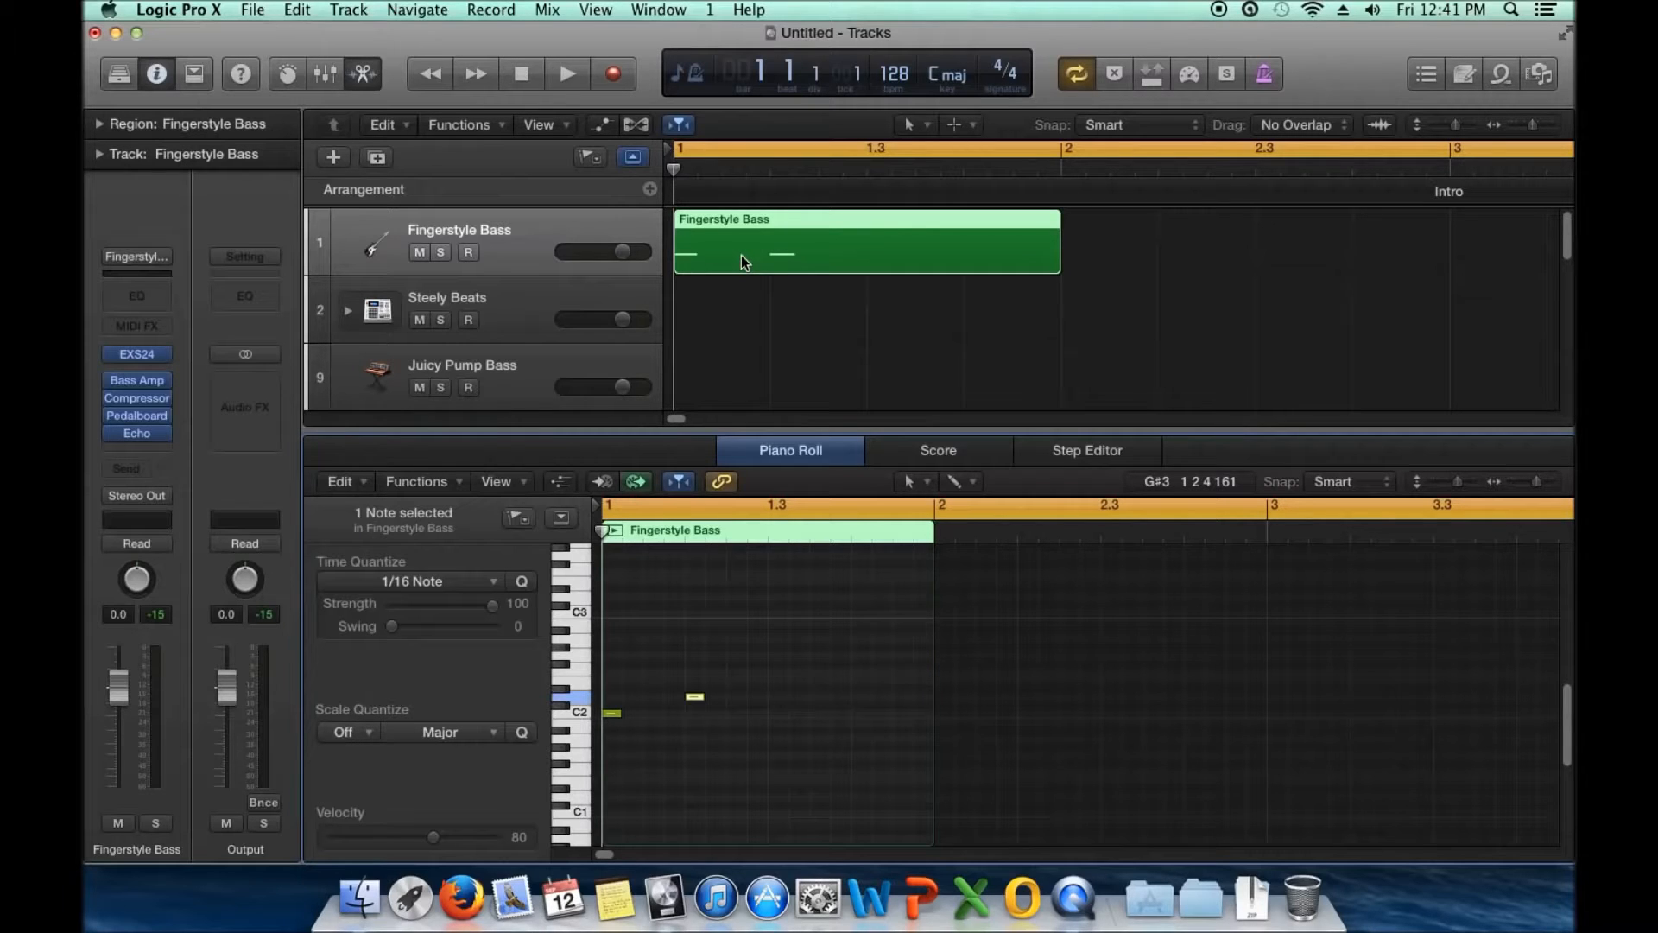
{"action": "left_click_drag", "start_coordinate": [802, 428], "coordinate": [790, 836]}
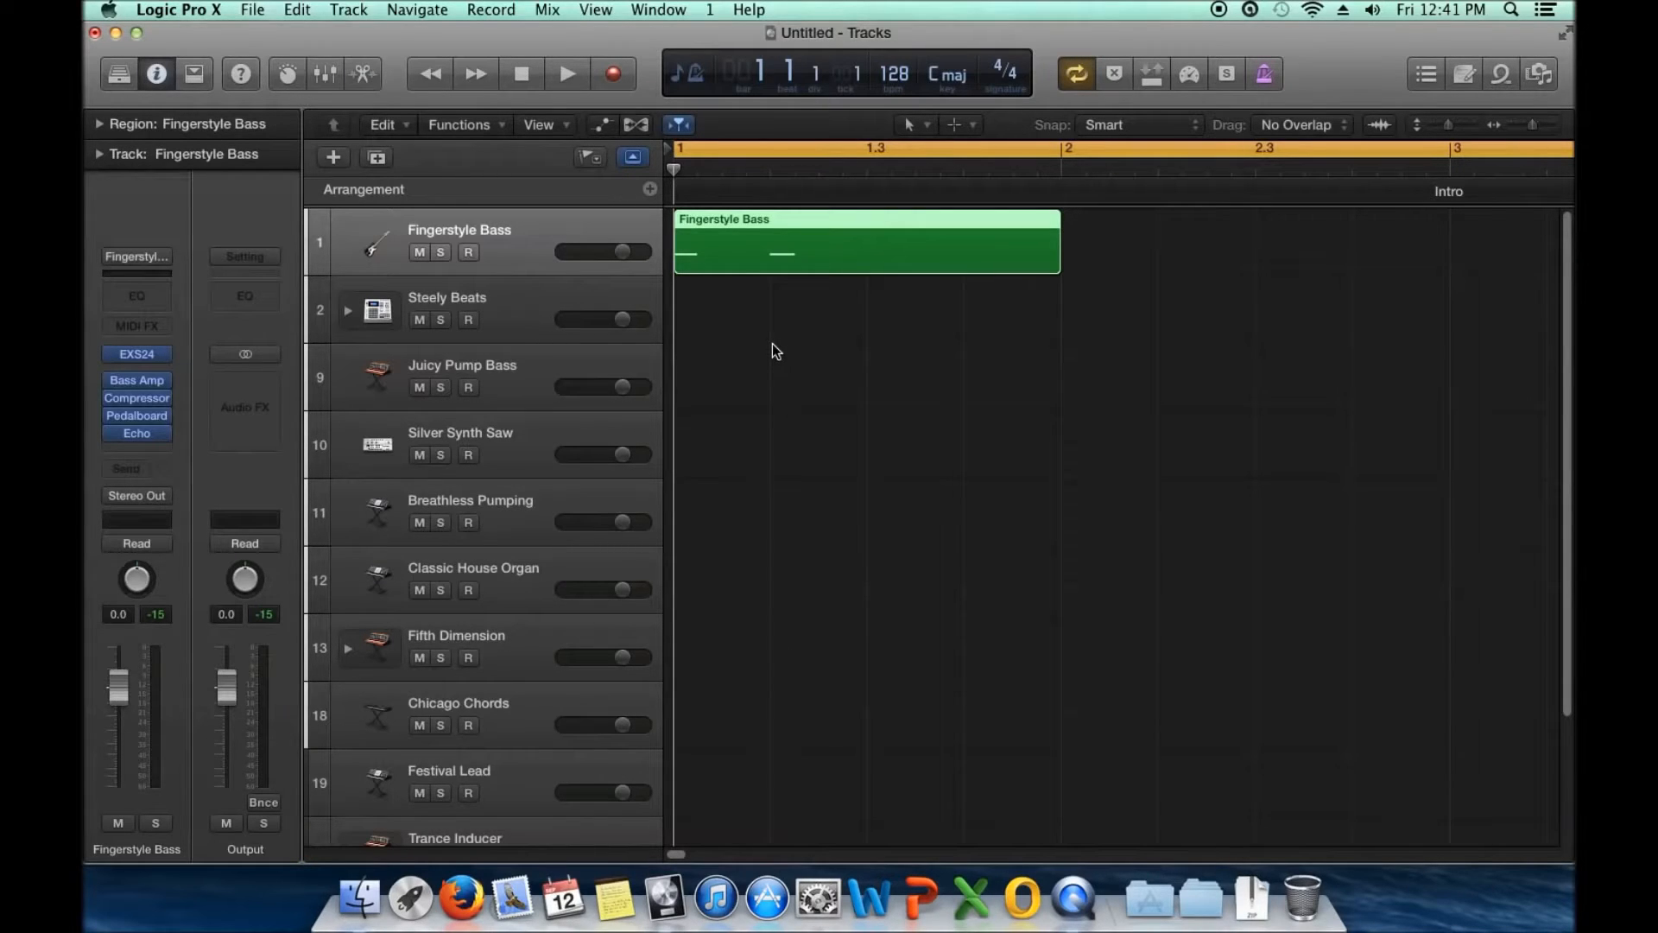
{"action": "double_click", "coordinate": [765, 235]}
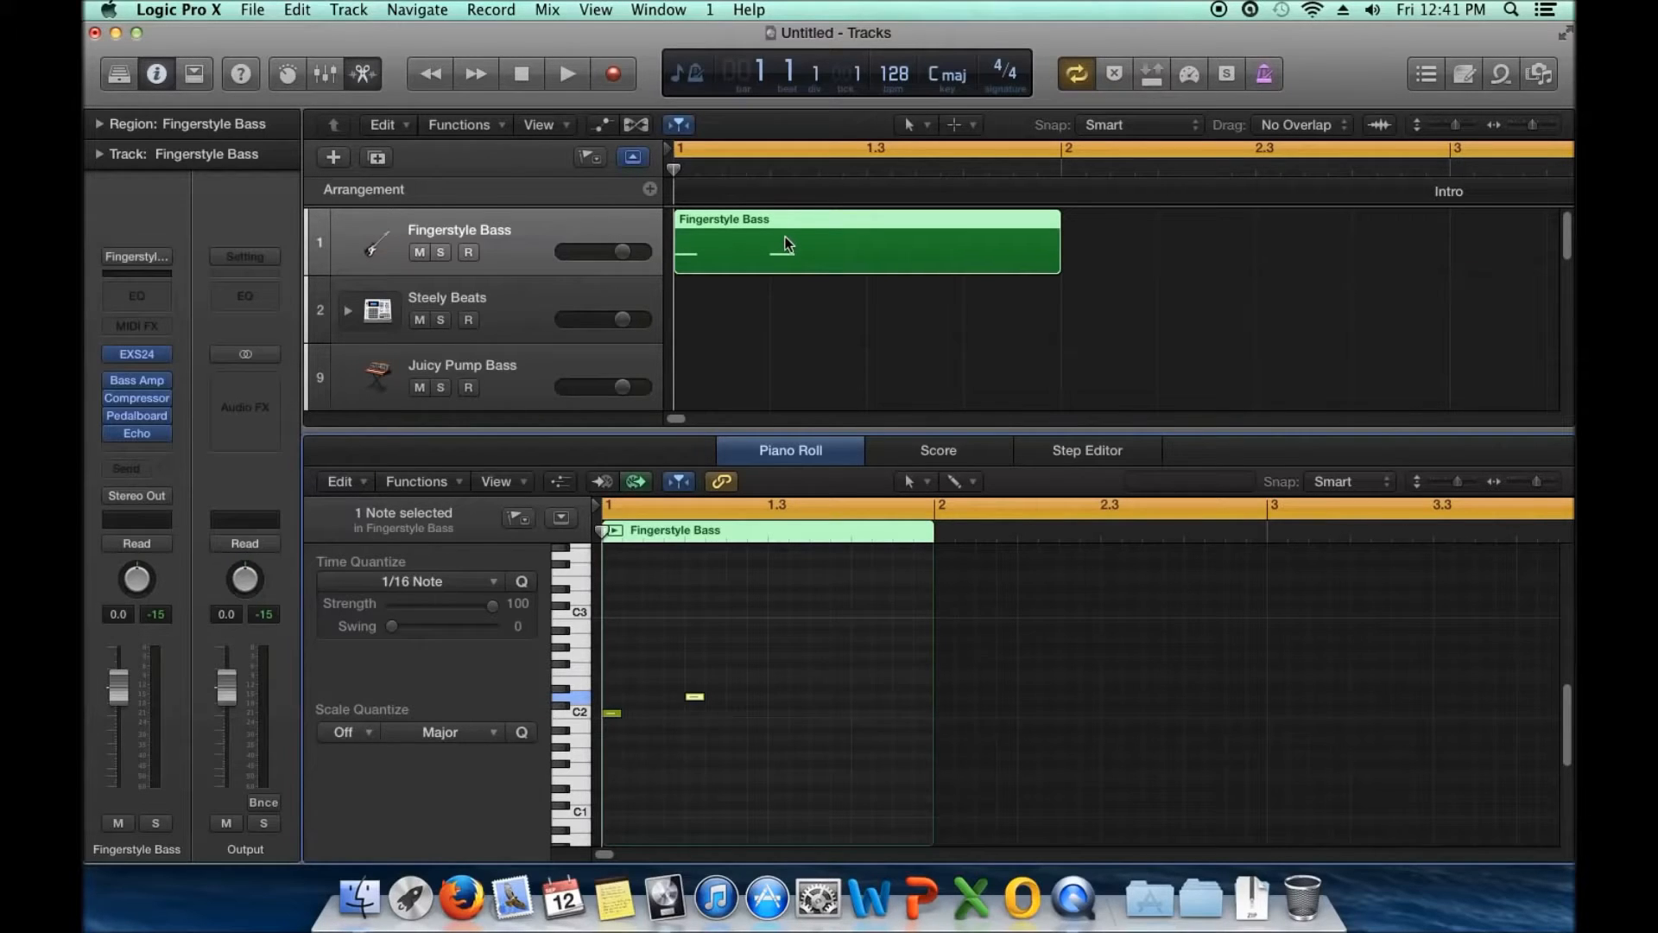
Close the note editor, deselect the Fingerstyle Bass region, and play the project from bar 1 until just past bar 2
{"action": "key", "text": "e"}
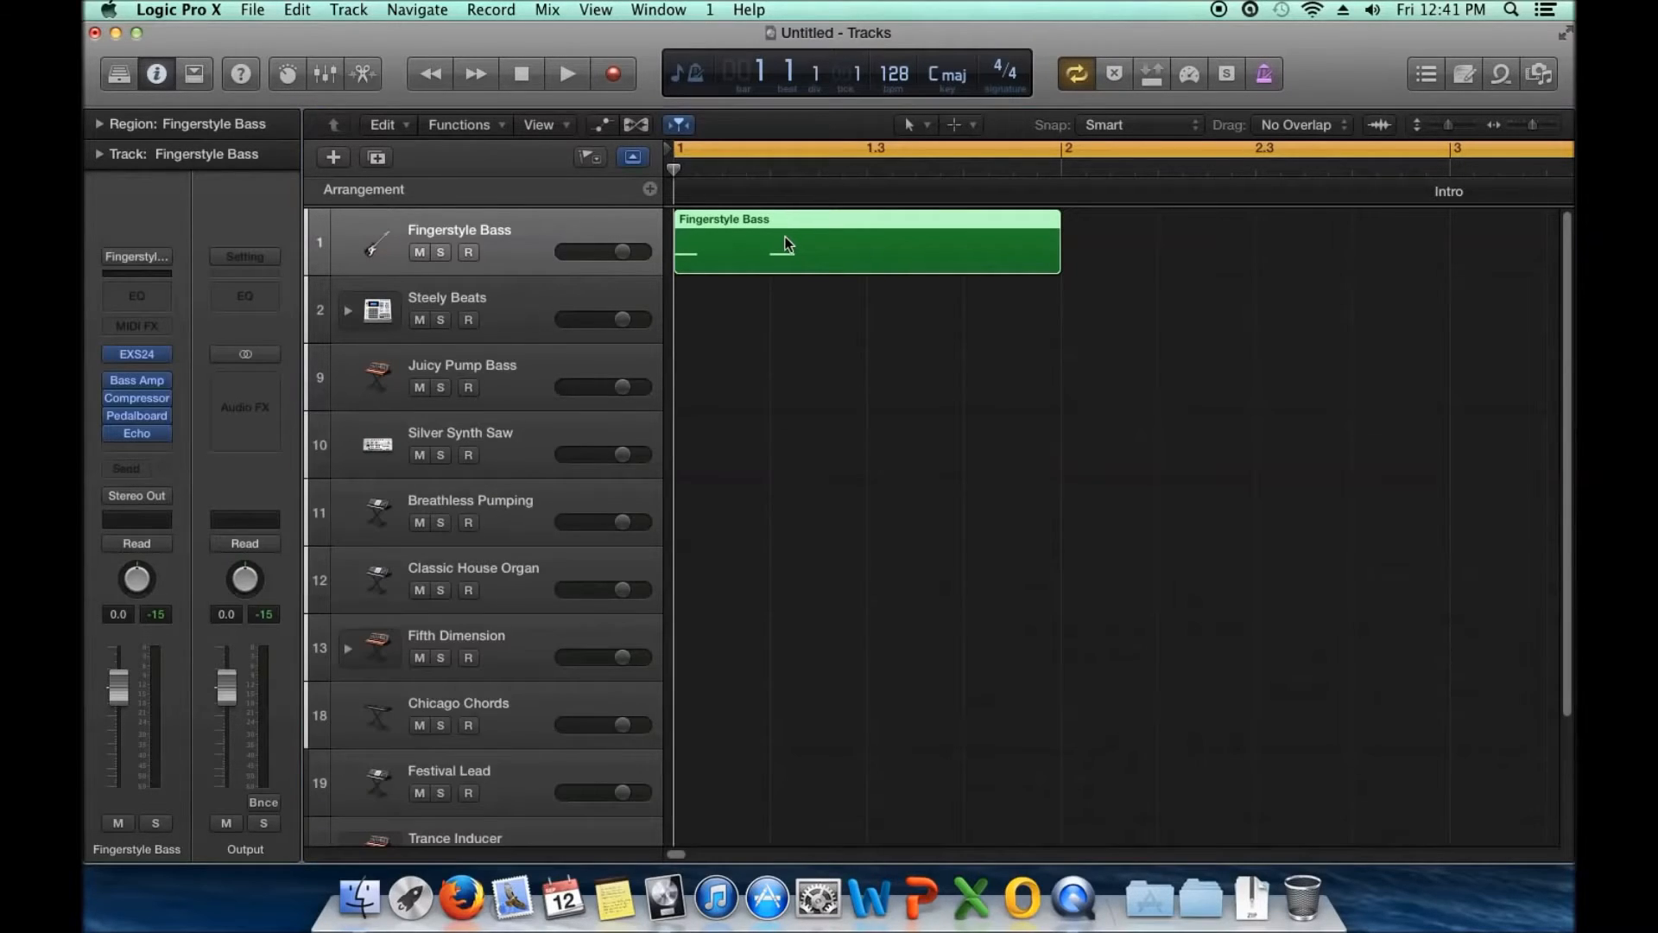
{"action": "left_click", "coordinate": [844, 334]}
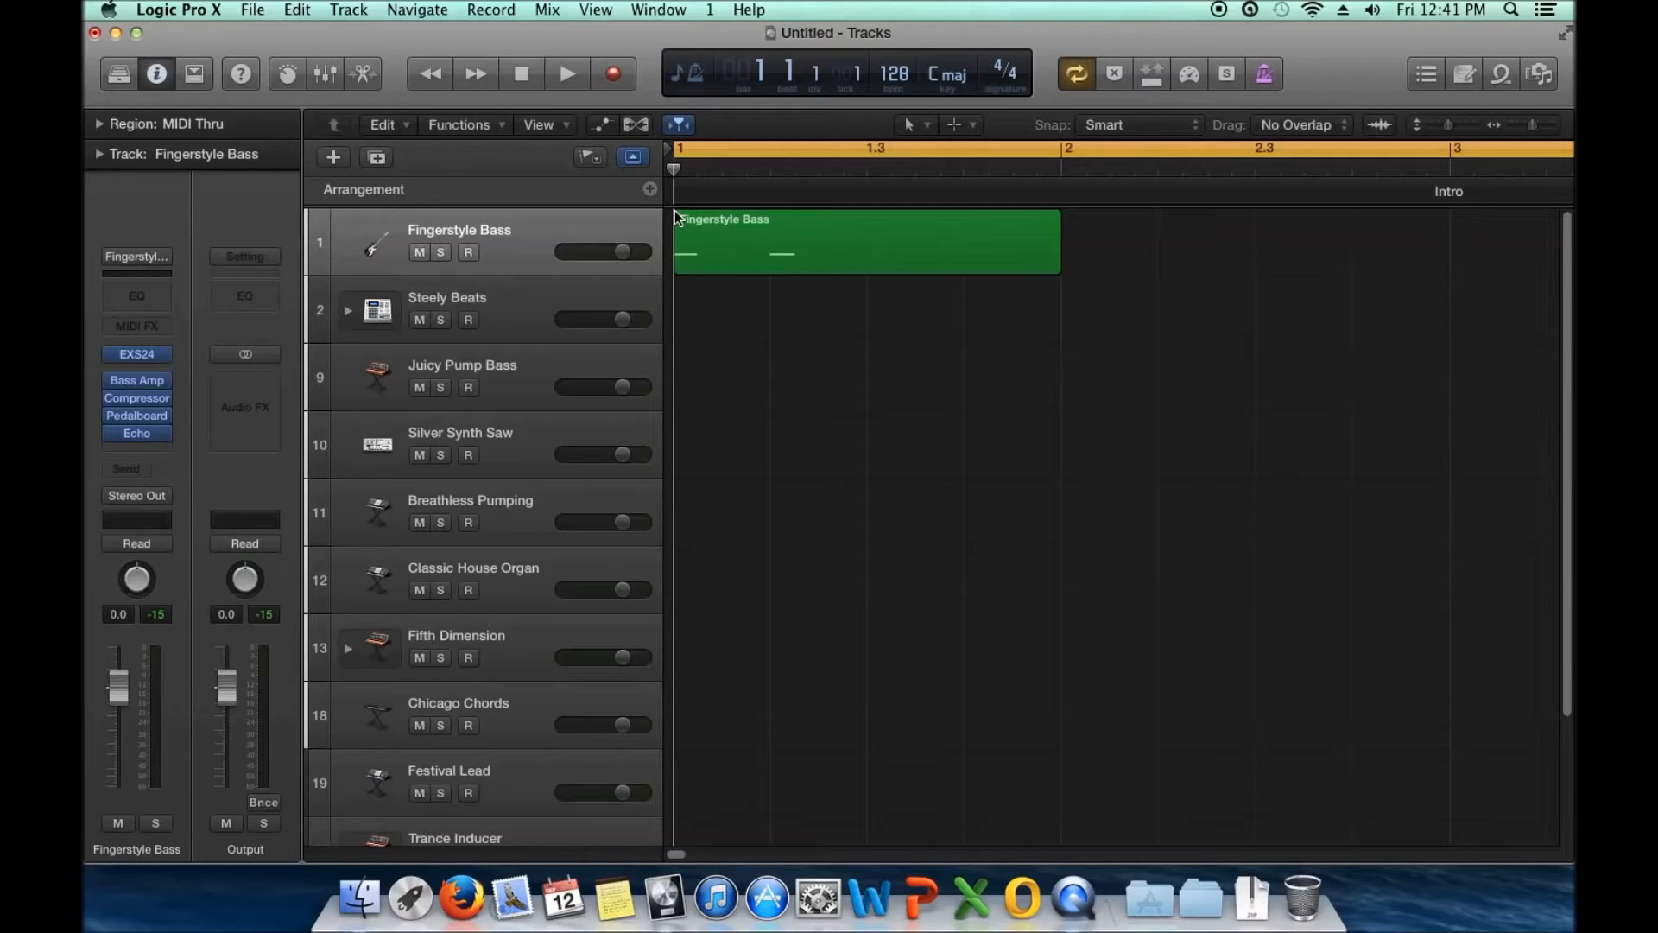
{"action": "left_click", "coordinate": [569, 74]}
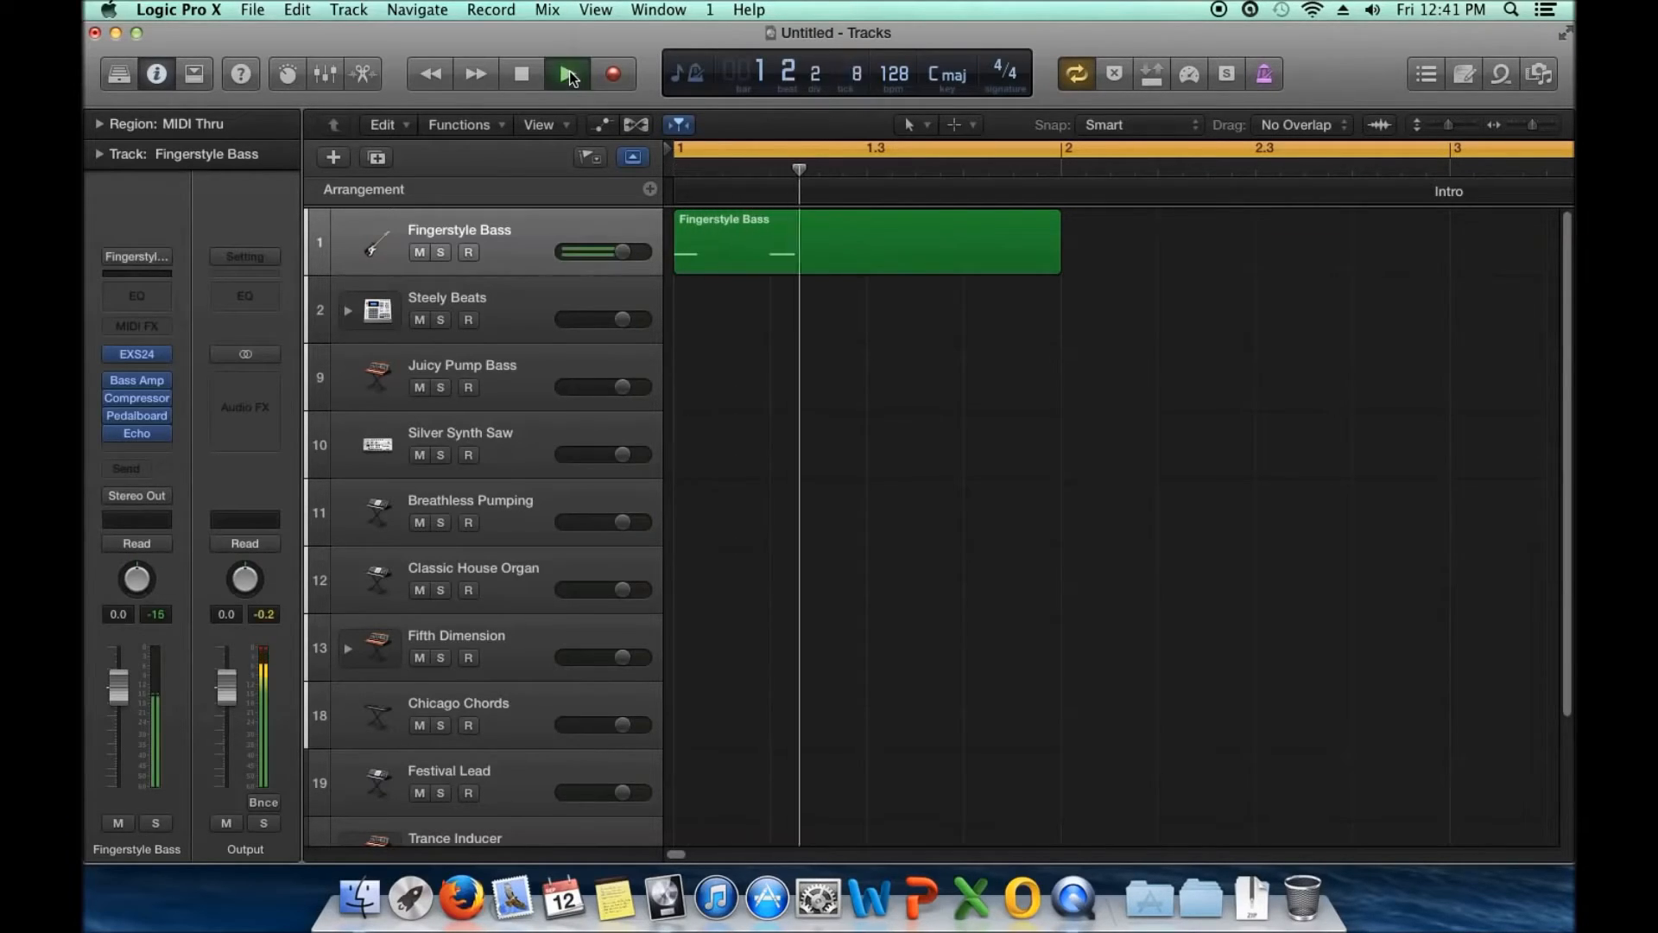
{"action": "left_click", "coordinate": [523, 76]}
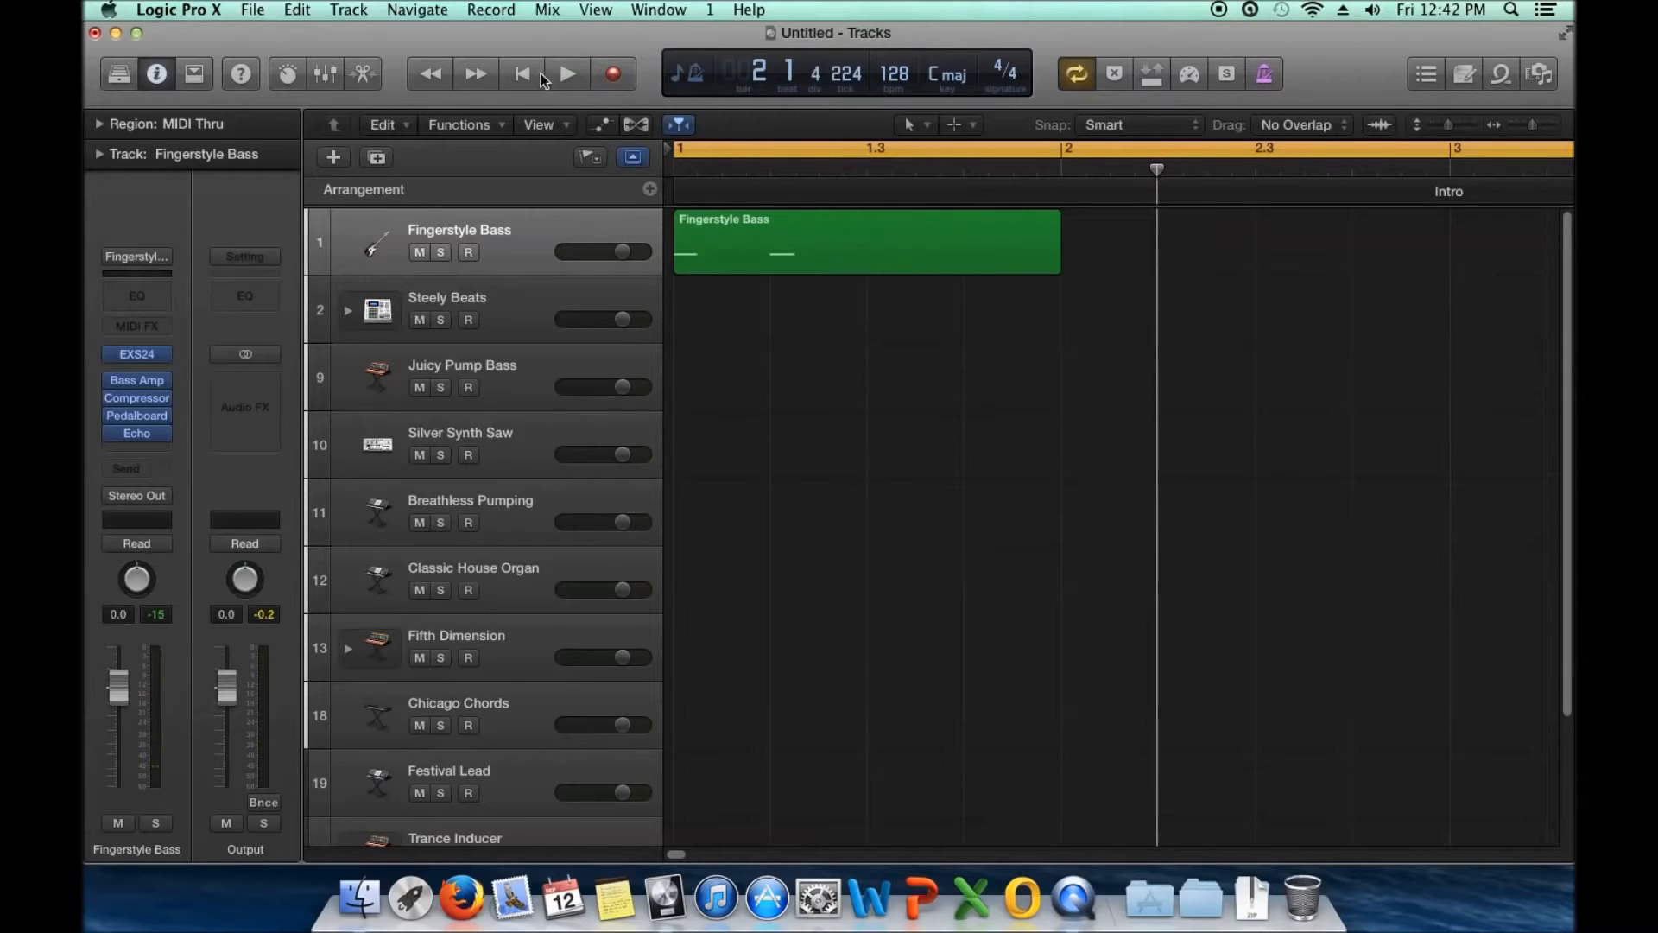
Check the Kick_001 track below the bass, and replay the project from the start until just past bar 2
{"action": "scroll", "coordinate": [712, 311], "scroll_direction": "down", "scroll_amount": 4}
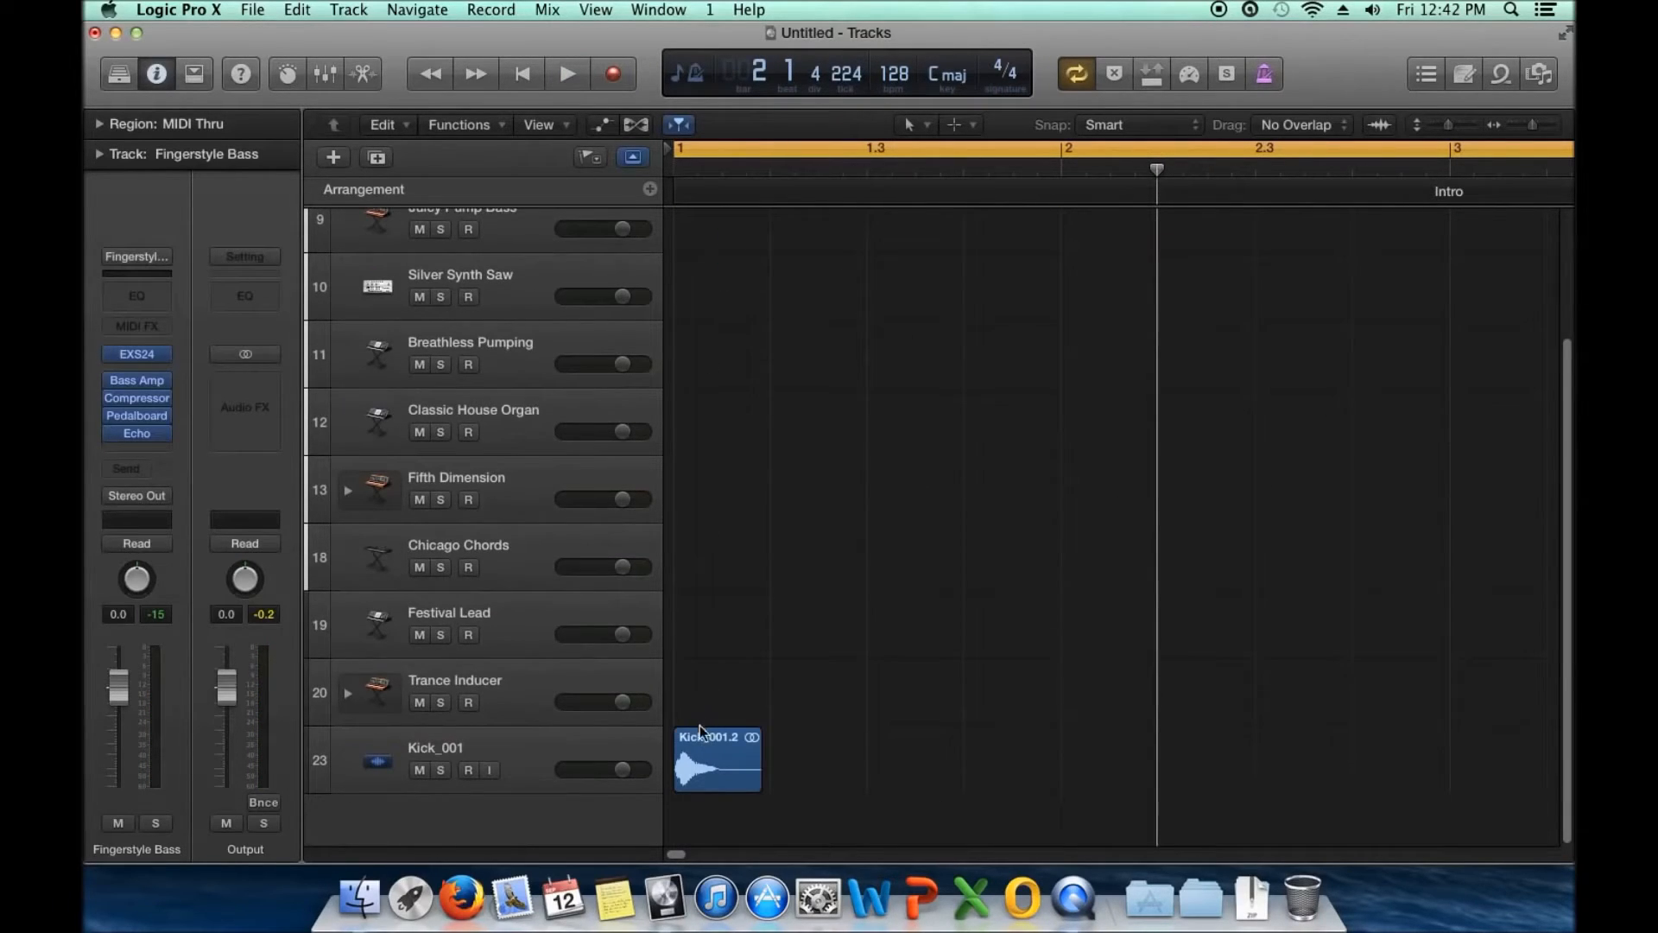
{"action": "scroll", "coordinate": [700, 704], "scroll_direction": "up", "scroll_amount": 4}
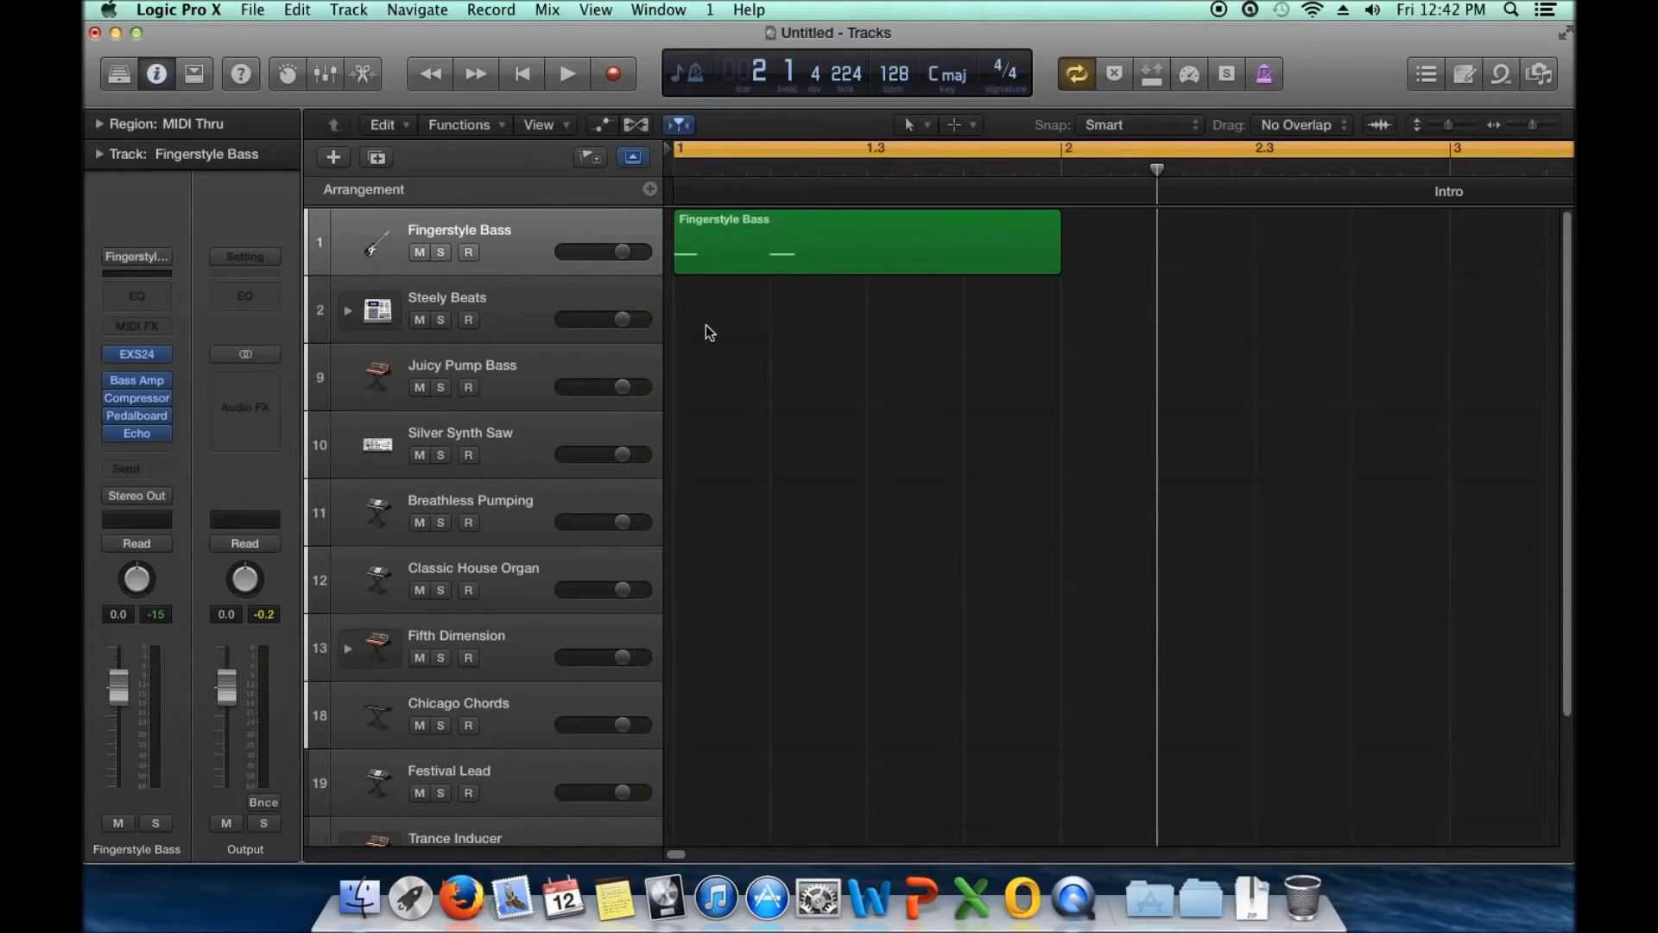
{"action": "key", "text": "Return"}
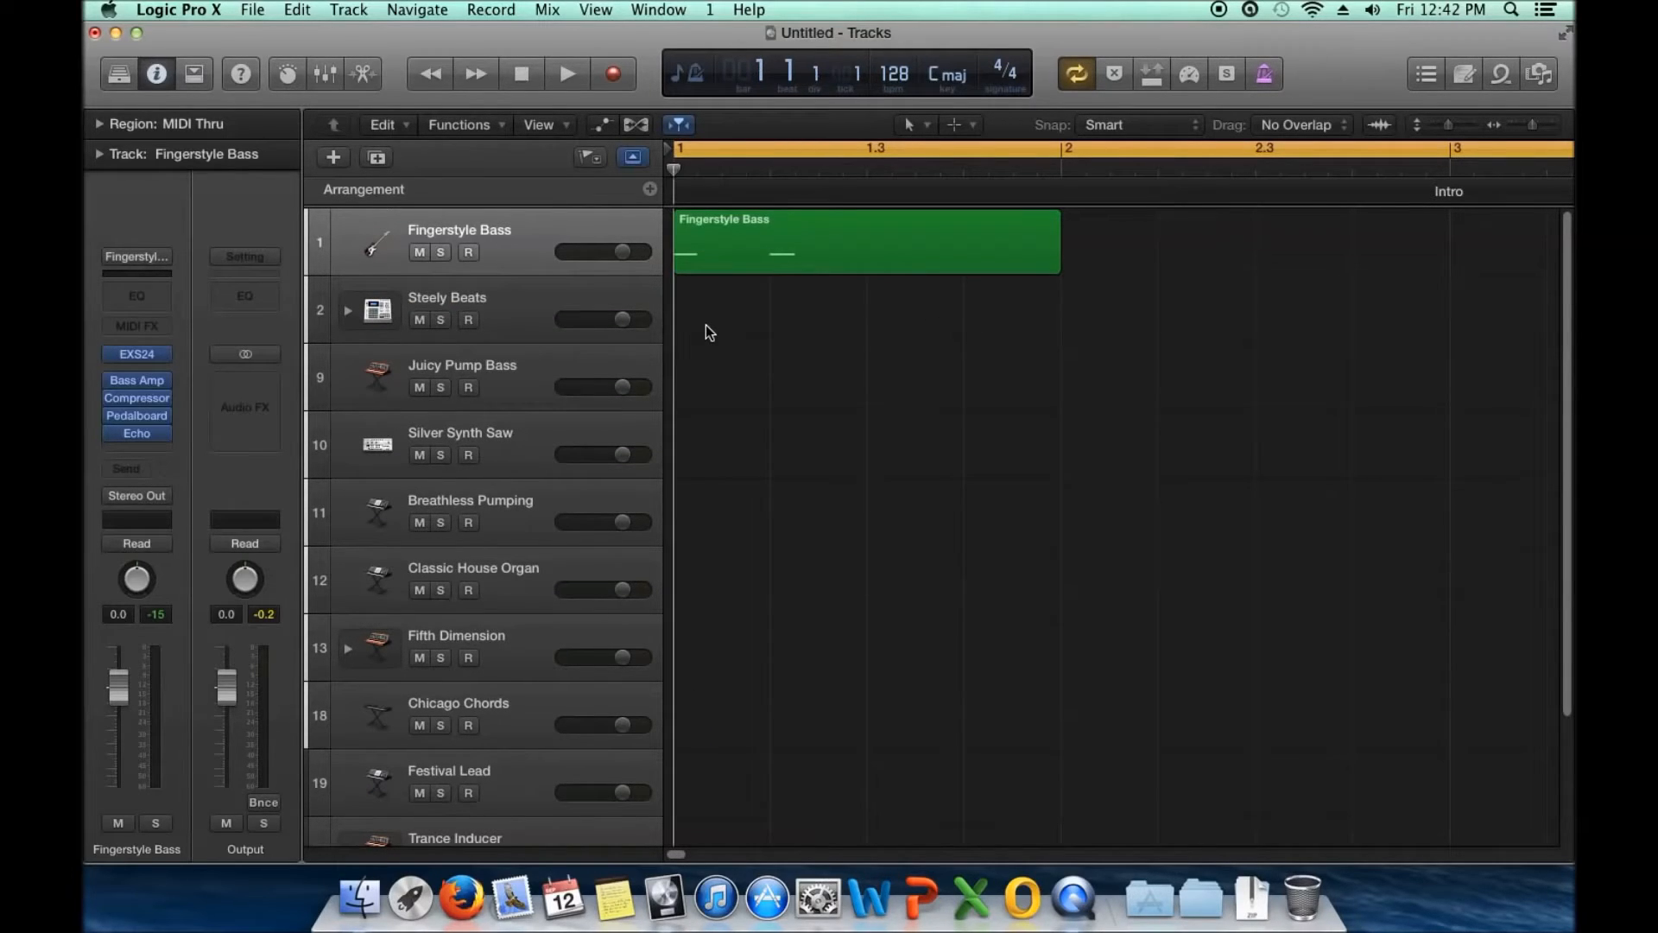
{"action": "left_click", "coordinate": [568, 73]}
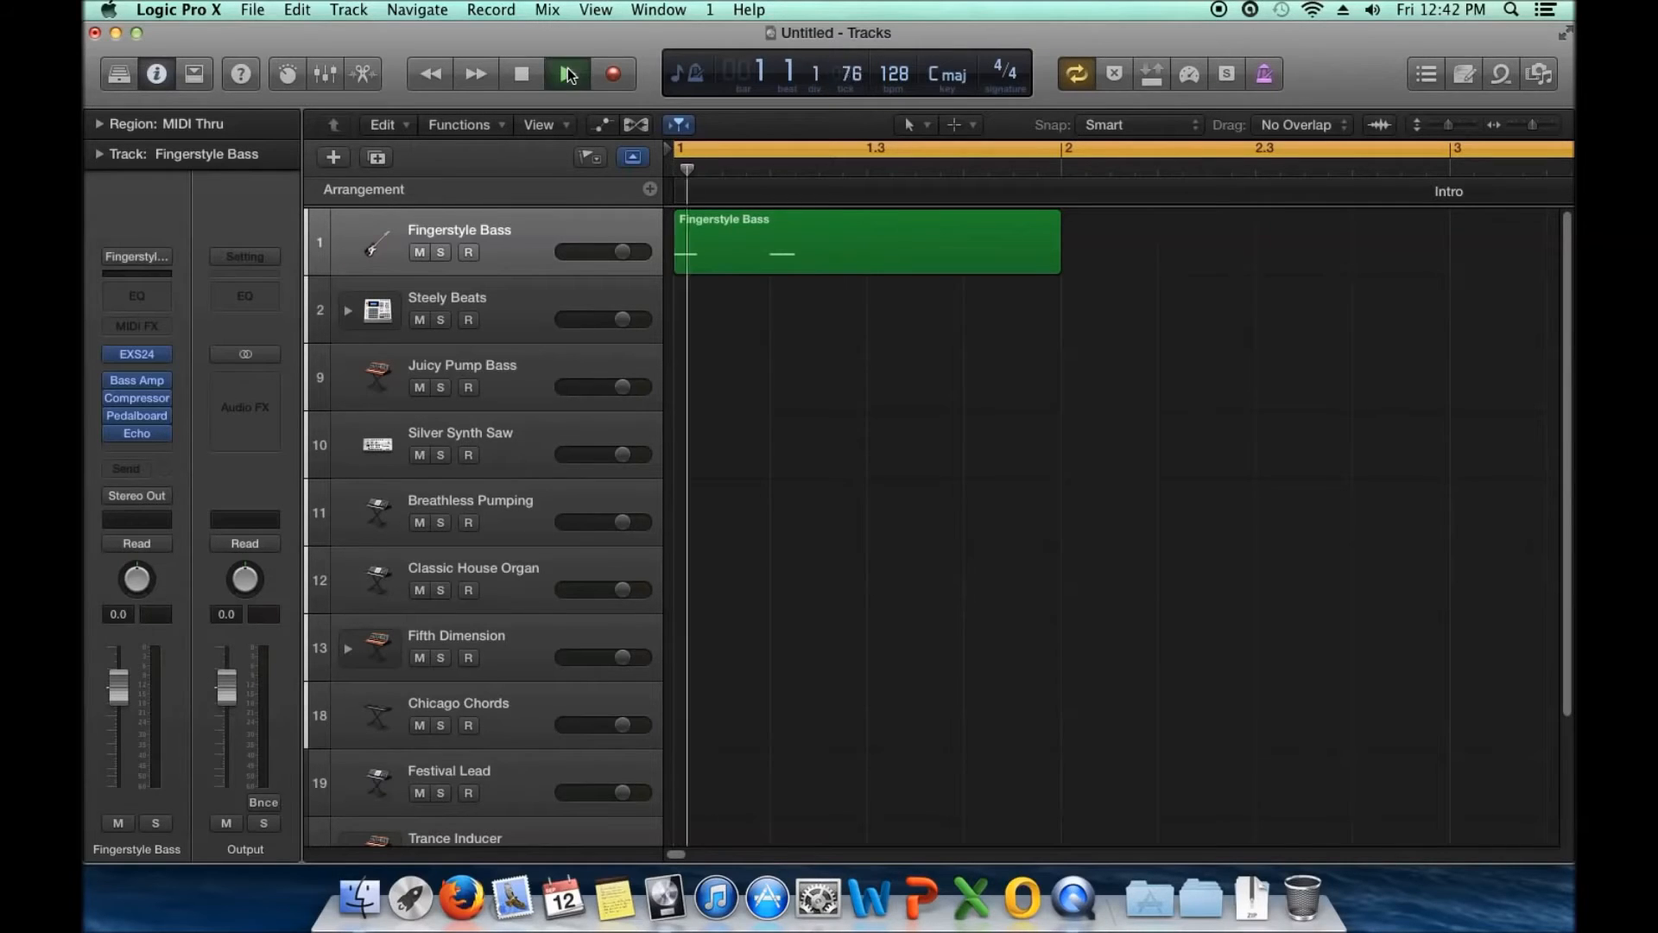
{"action": "left_click", "coordinate": [521, 73]}
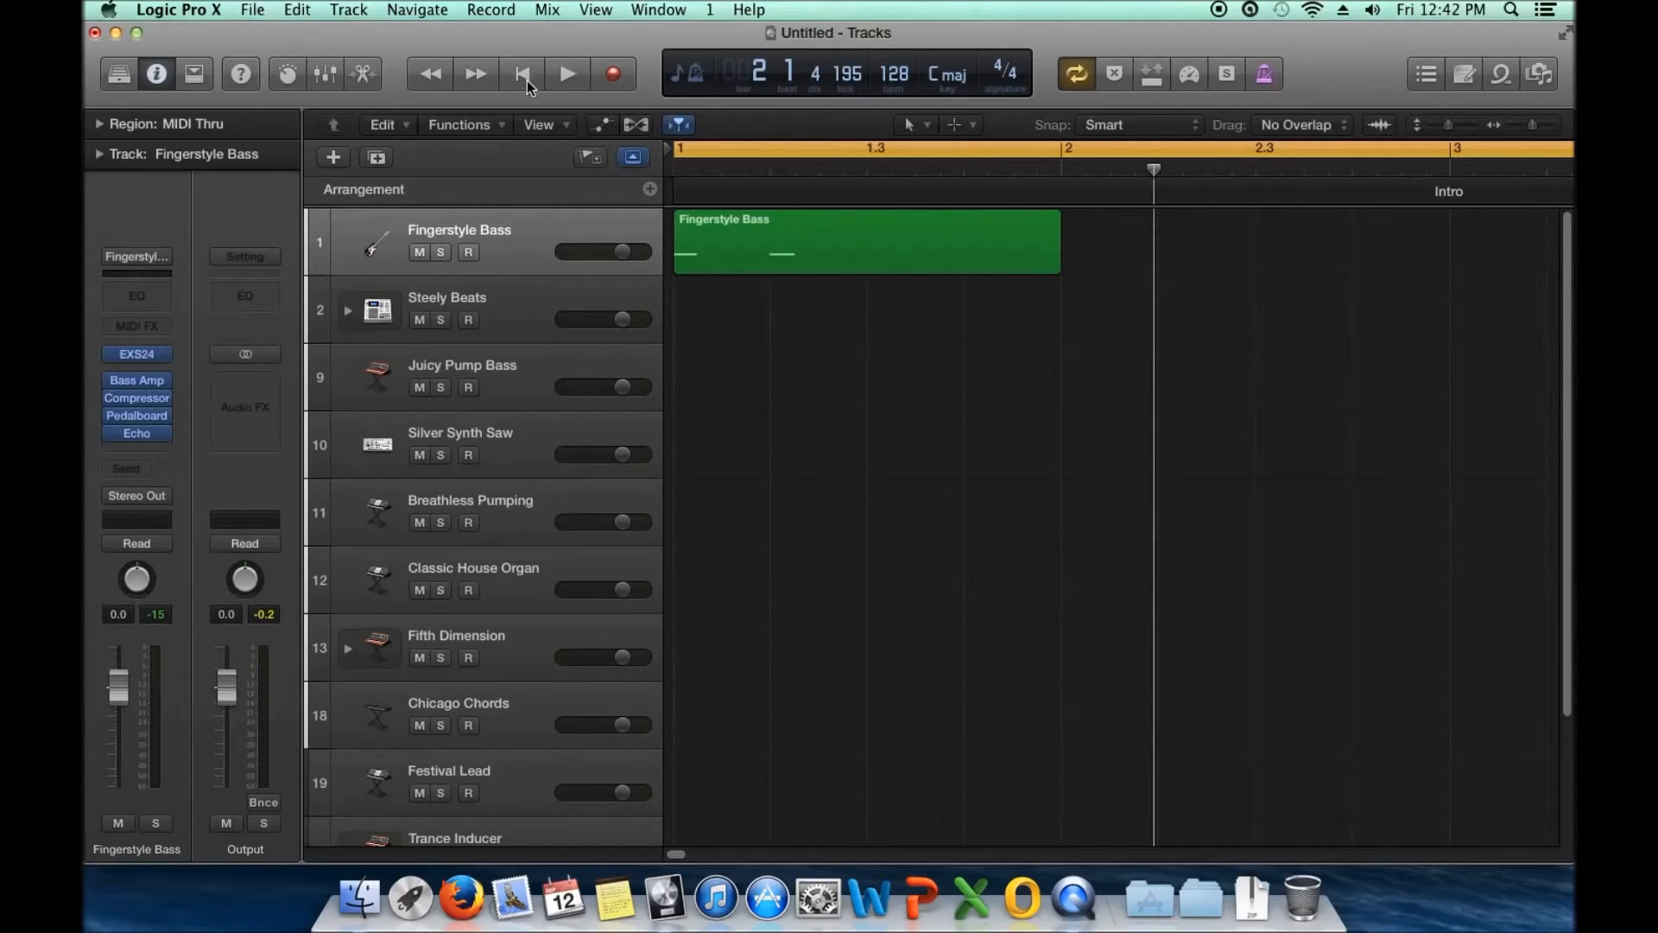
Return the playhead to the start of the project and switch cycle mode off and back on
{"action": "left_click", "coordinate": [523, 75]}
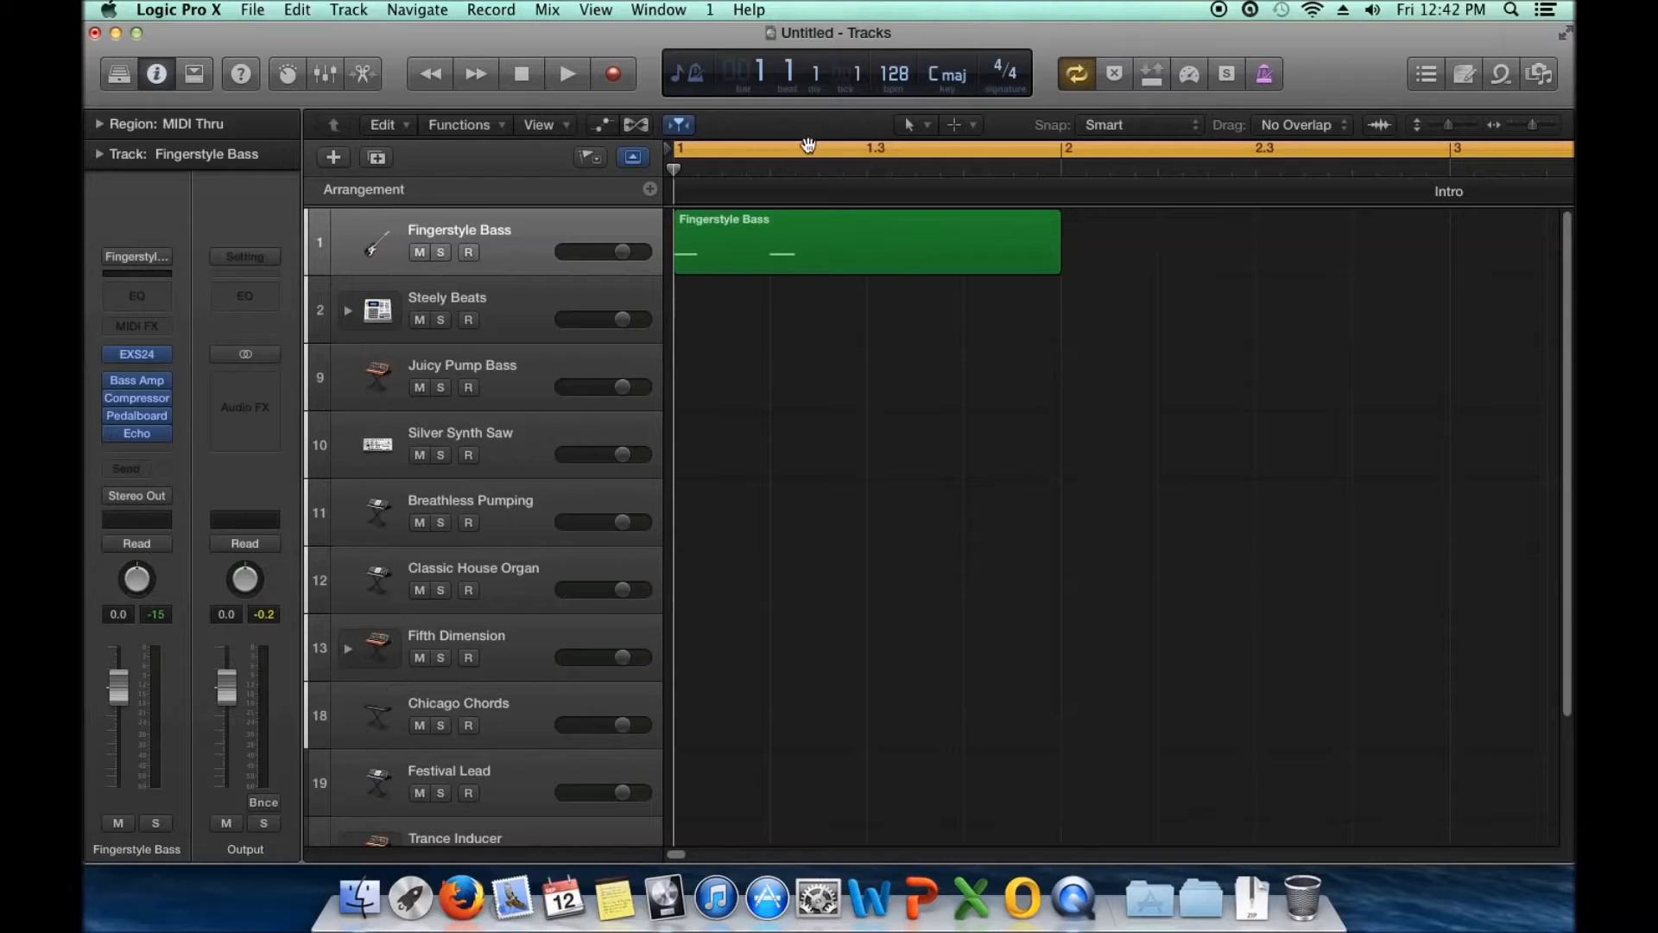
{"action": "left_click", "coordinate": [893, 152]}
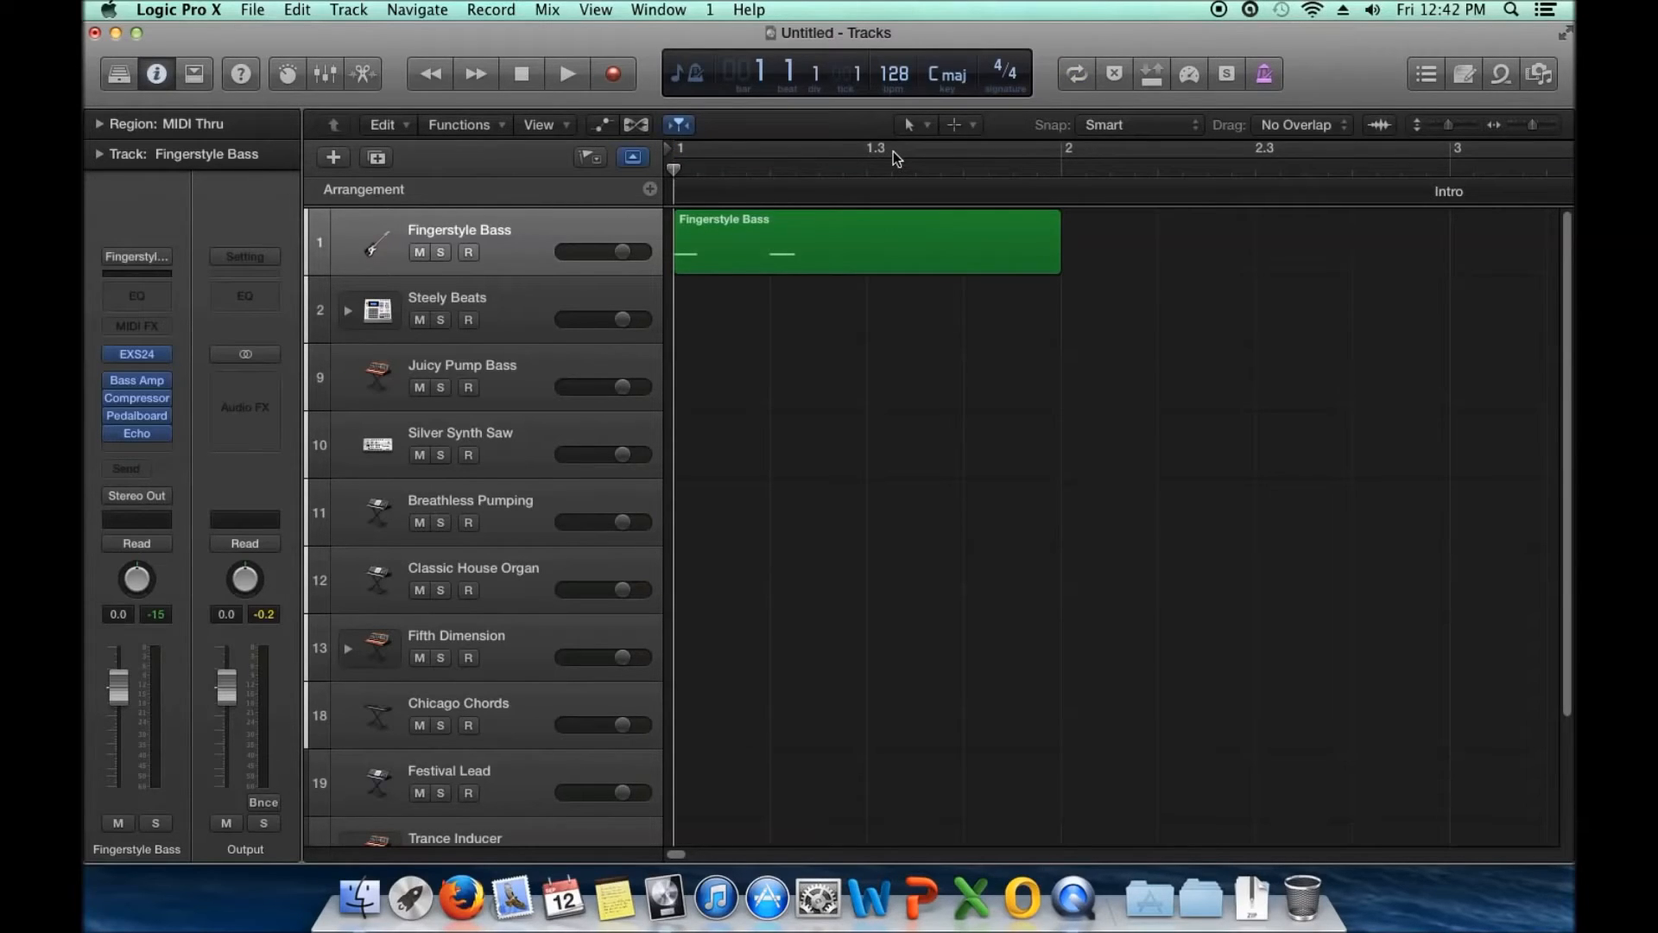
{"action": "left_click", "coordinate": [894, 152]}
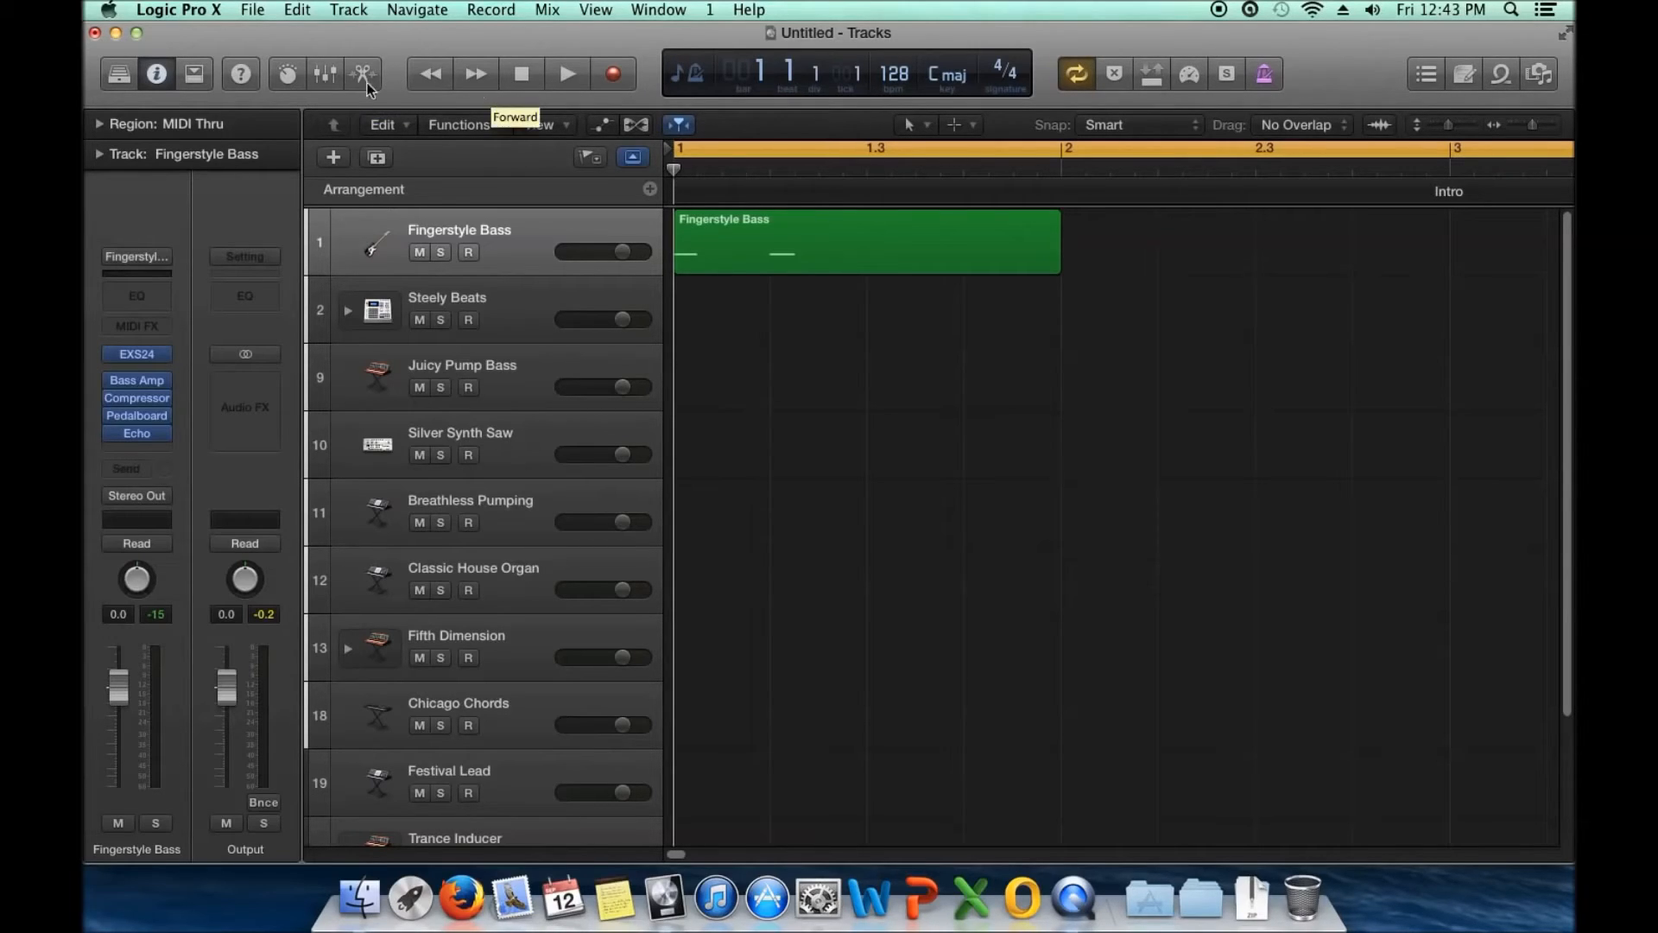
Show the Mixer, examine the channel strips' pan knobs and volume faders, and hide it again
{"action": "left_click", "coordinate": [323, 81]}
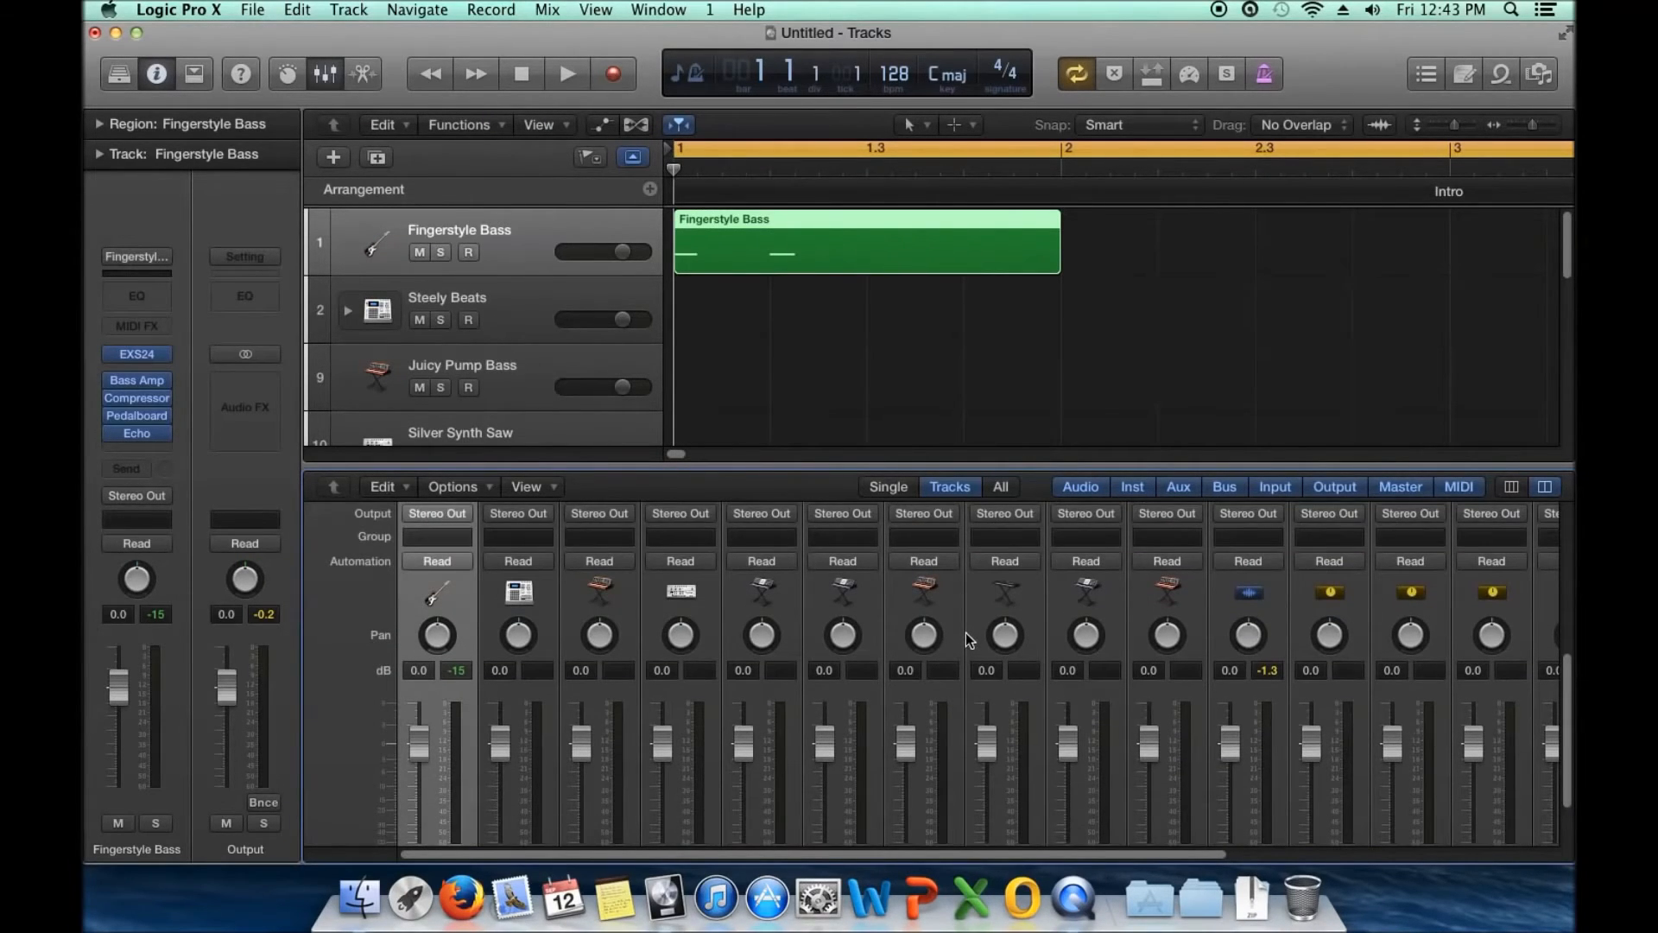
{"action": "scroll", "coordinate": [966, 632], "scroll_direction": "down", "scroll_amount": 2}
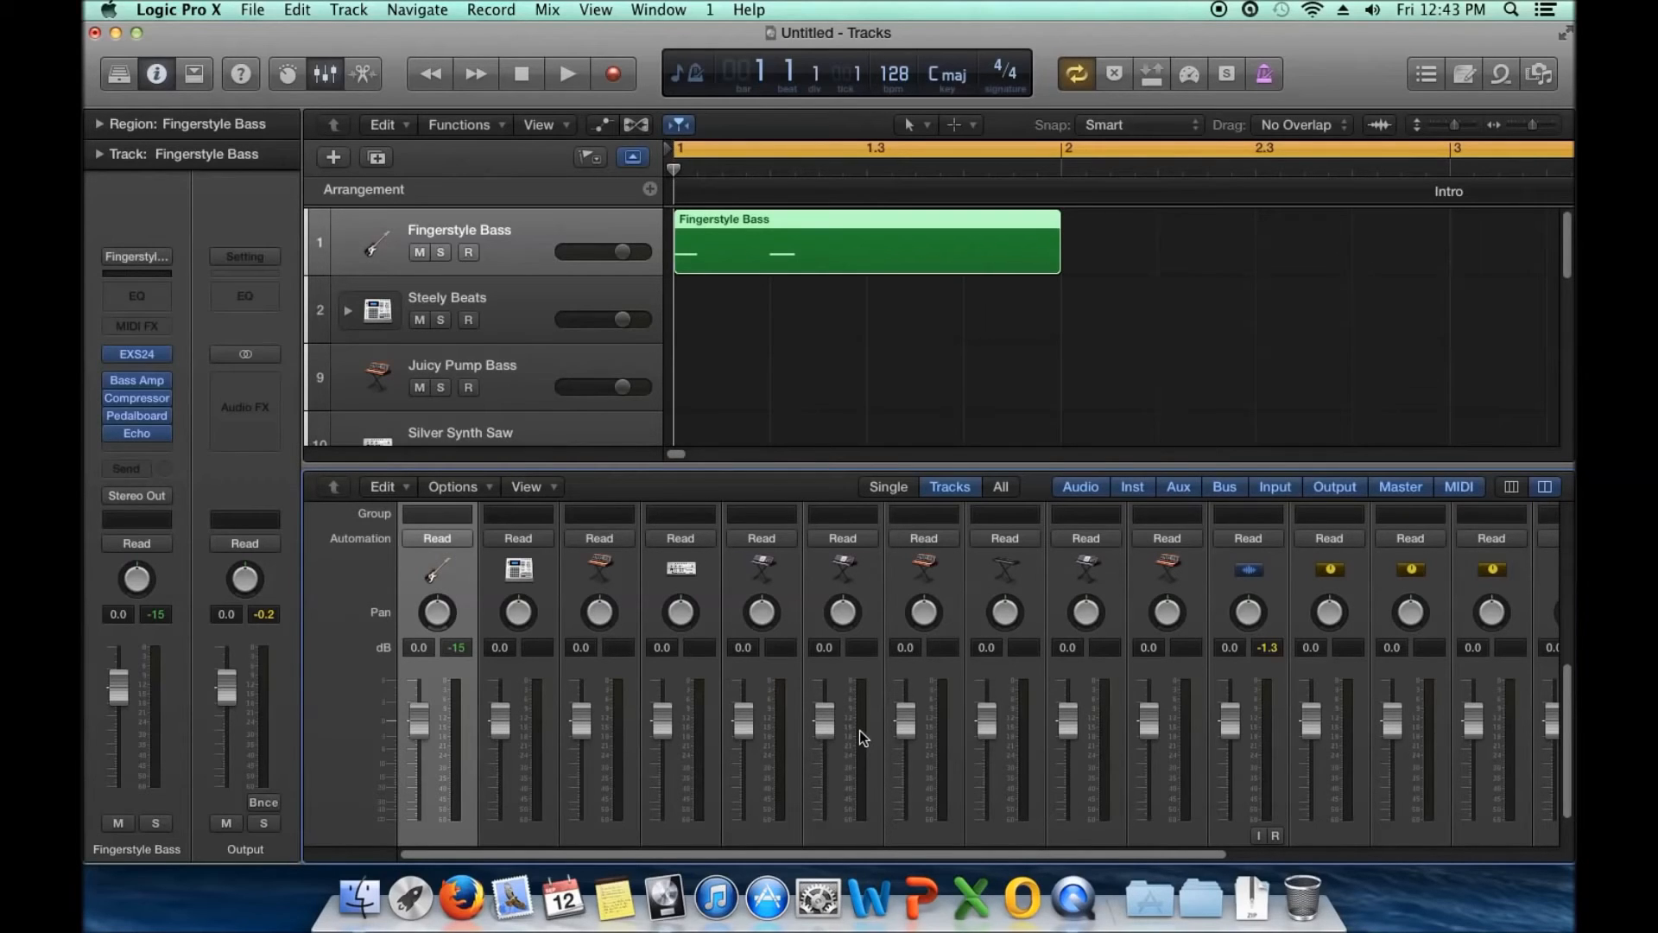
{"action": "left_click", "coordinate": [335, 78]}
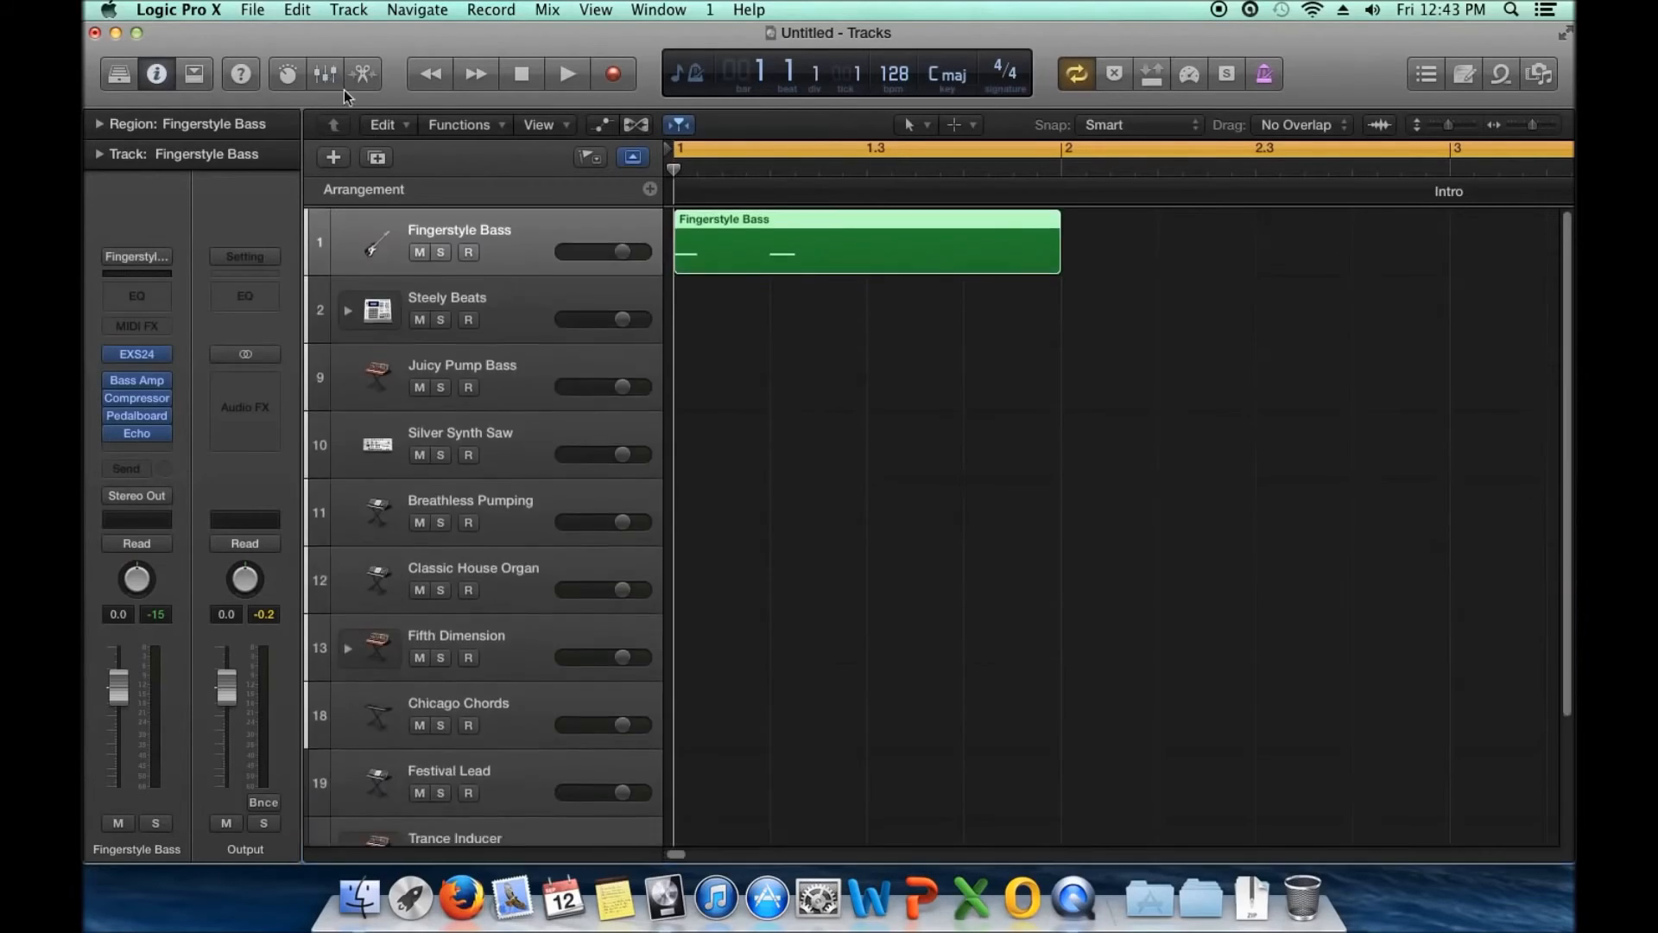